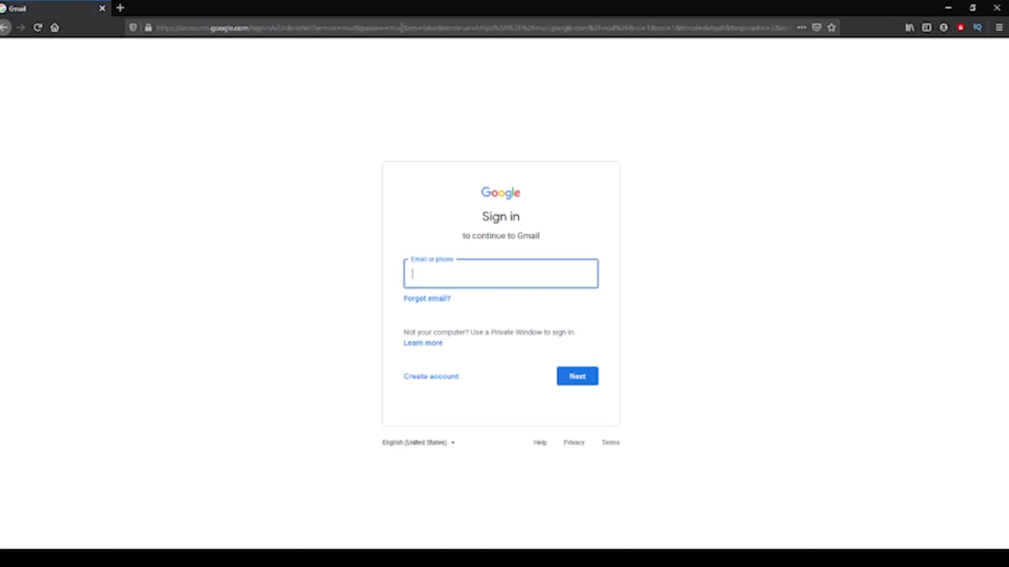
Start creating a new Google account for personal use from Gmail
left_click(225, 182)
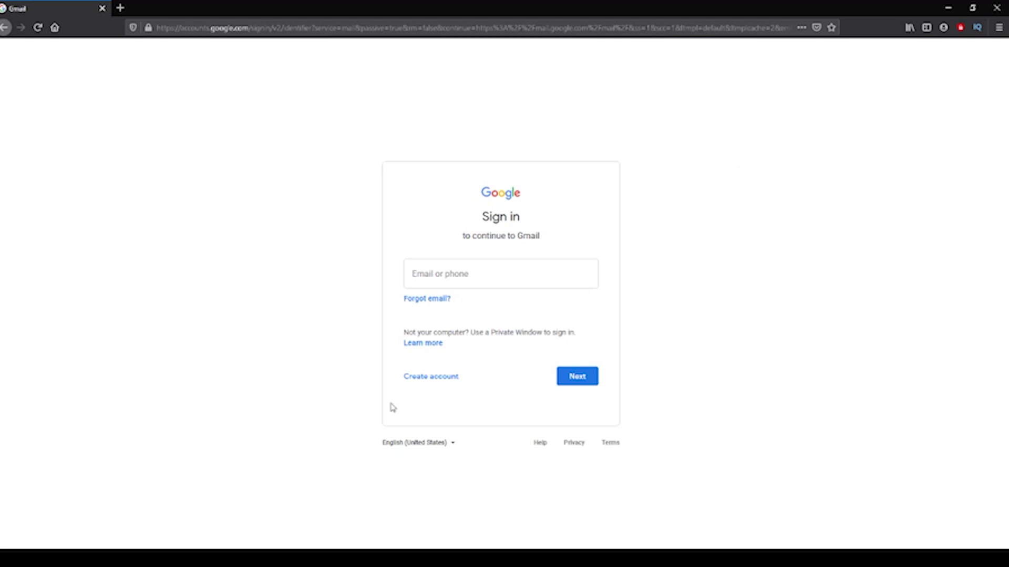
left_click(455, 382)
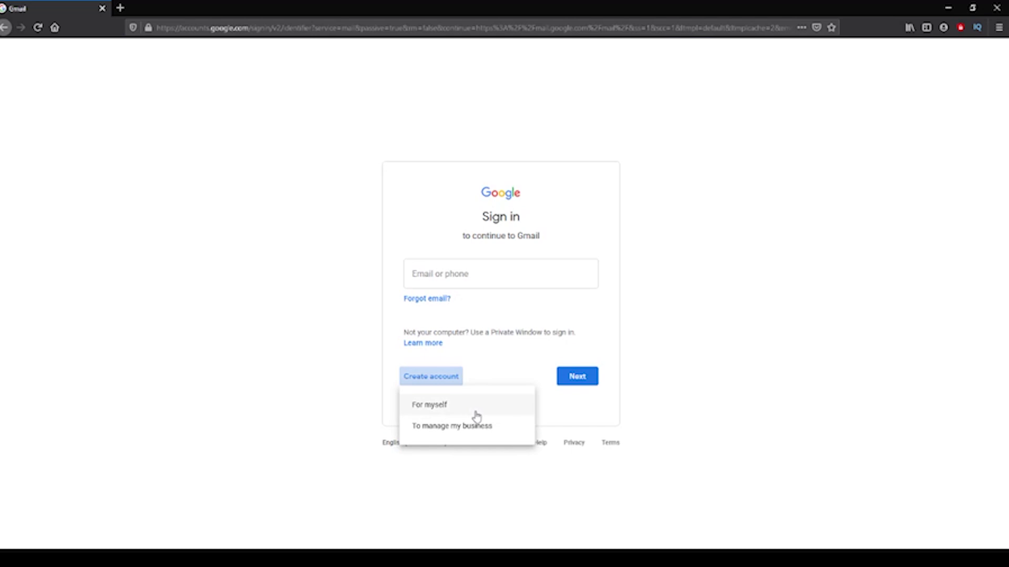
left_click(476, 413)
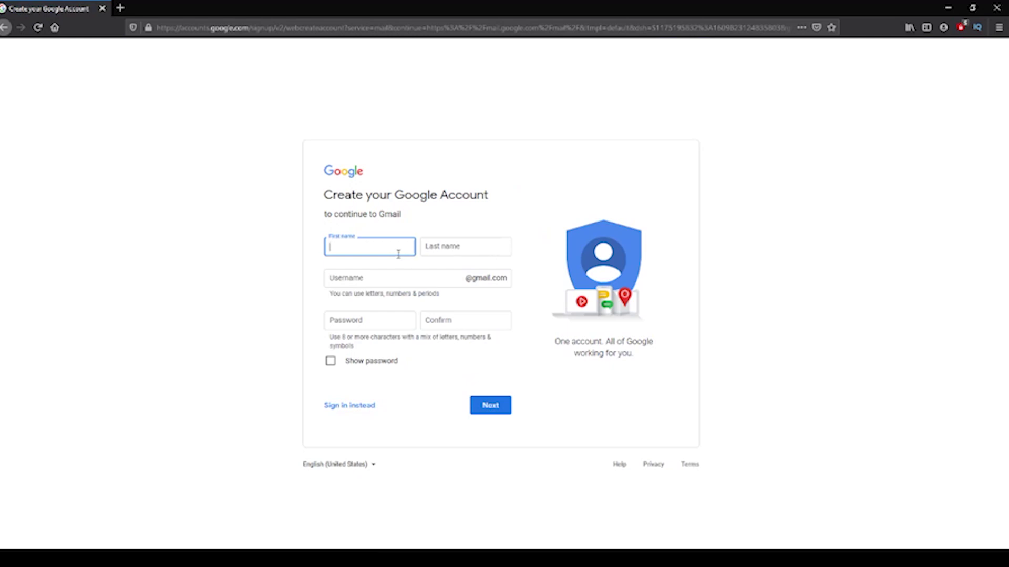
Enter the account holder's first and last name and choose a username
left_click(492, 250)
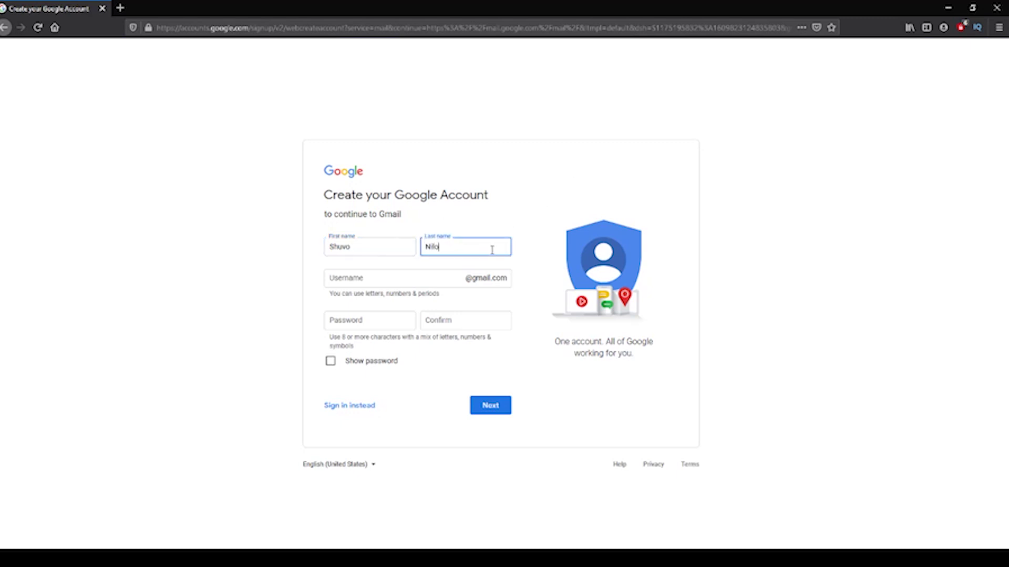
left_click(415, 274)
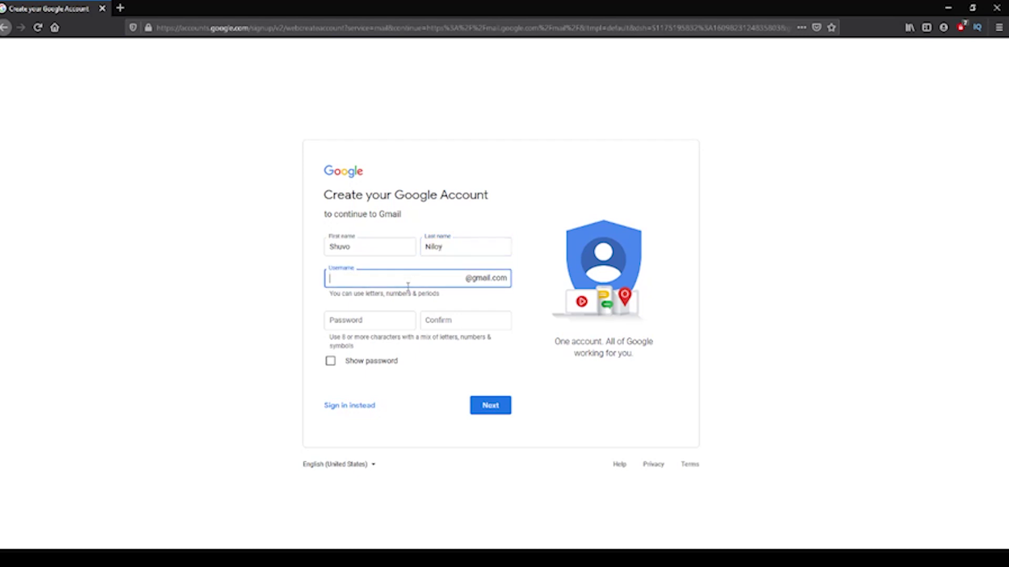
left_click(319, 284)
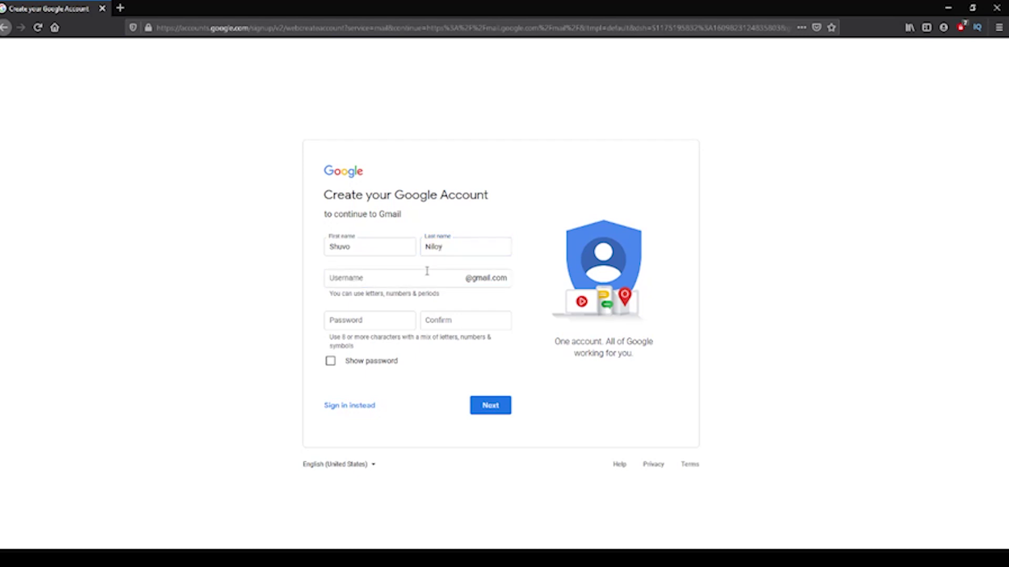
left_click(385, 276)
left_click(330, 279)
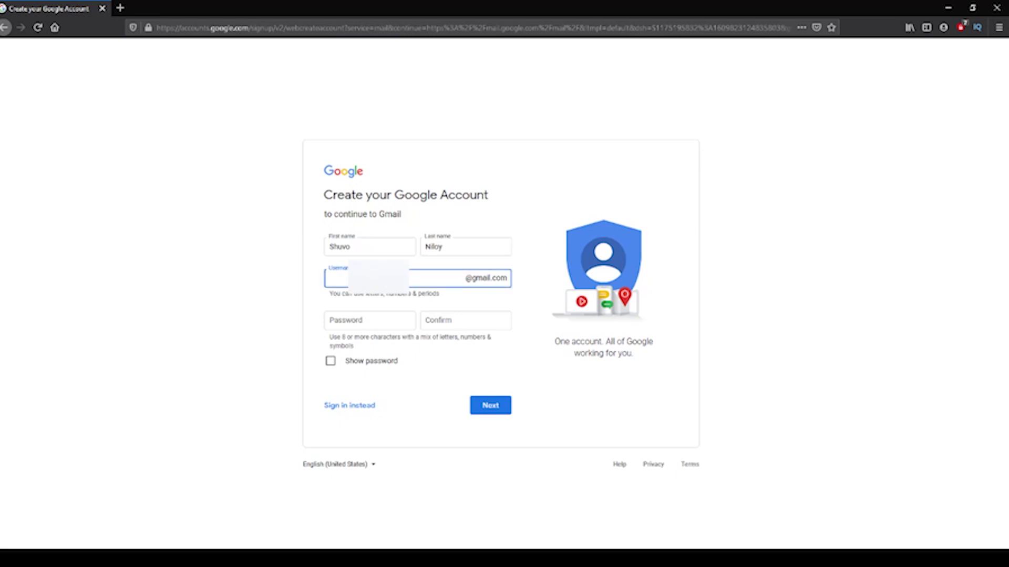
Enter the account password and retype the confirmation so it matches
left_click(308, 299)
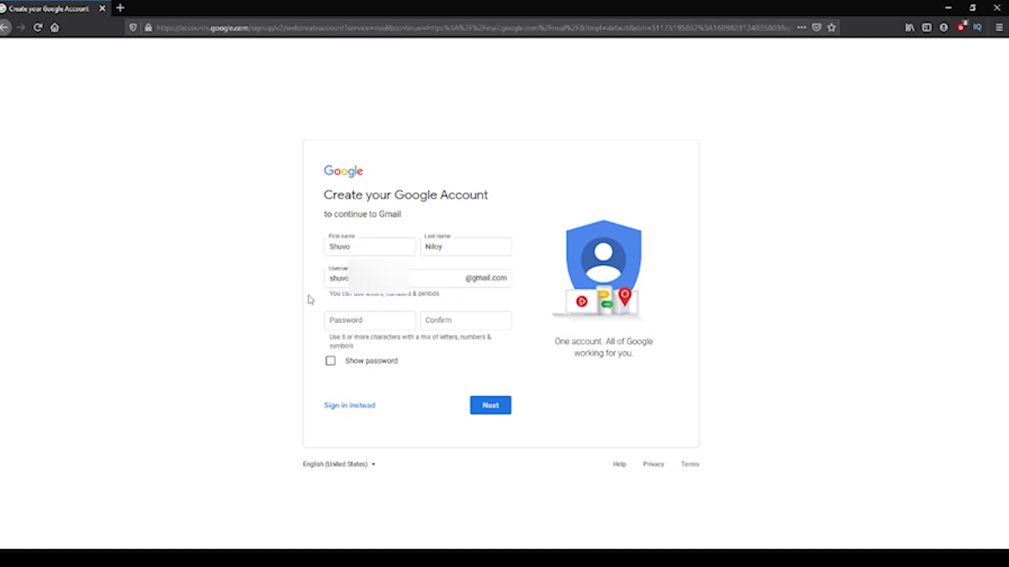
left_click(338, 318)
type("*********")
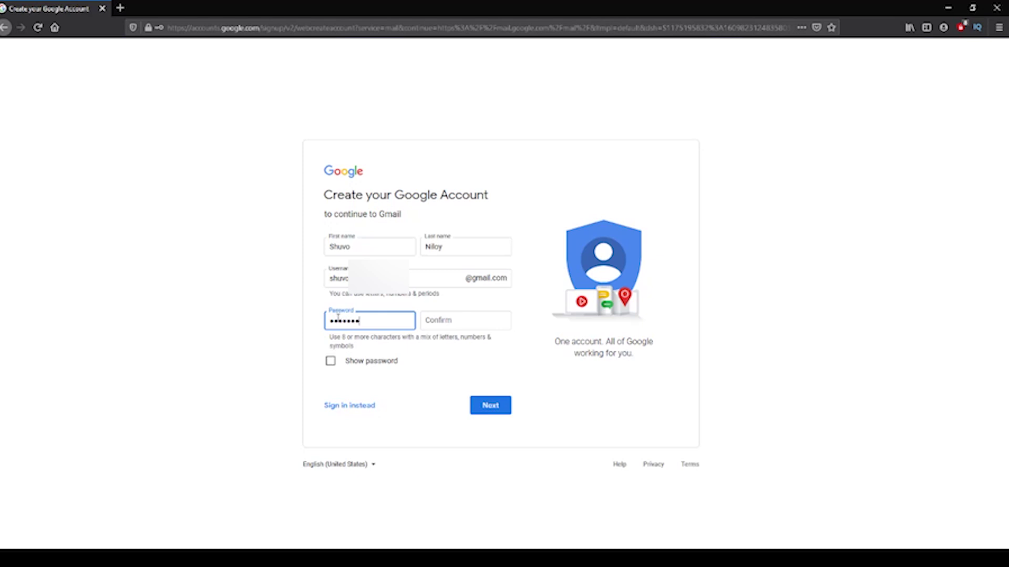
left_click(440, 322)
type("********")
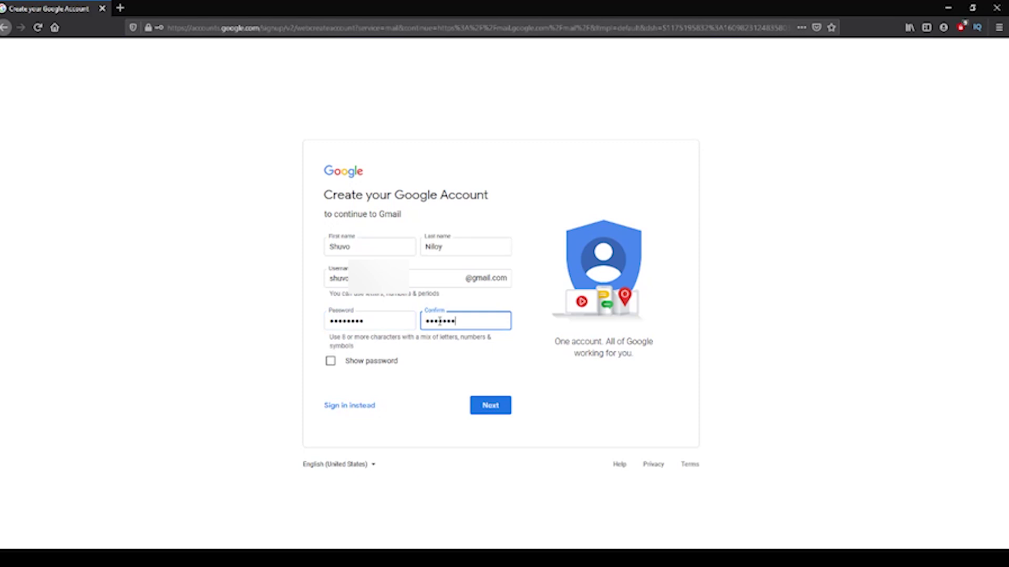
left_click(369, 324)
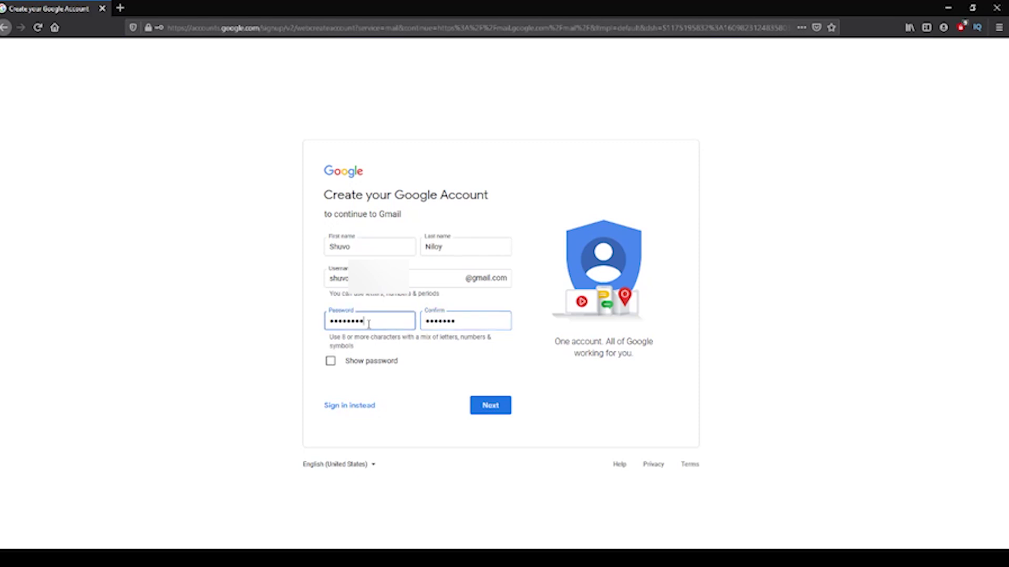
double_click(431, 322)
left_click(390, 323)
double_click(465, 318)
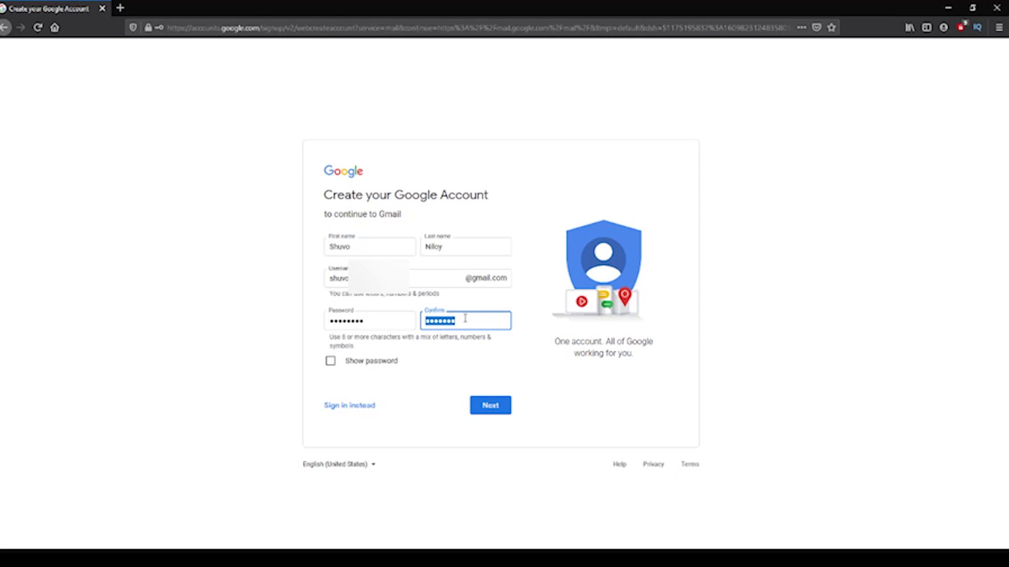
type("•••••••••")
Submit the name, username and password to reach the welcome page
left_click(170, 392)
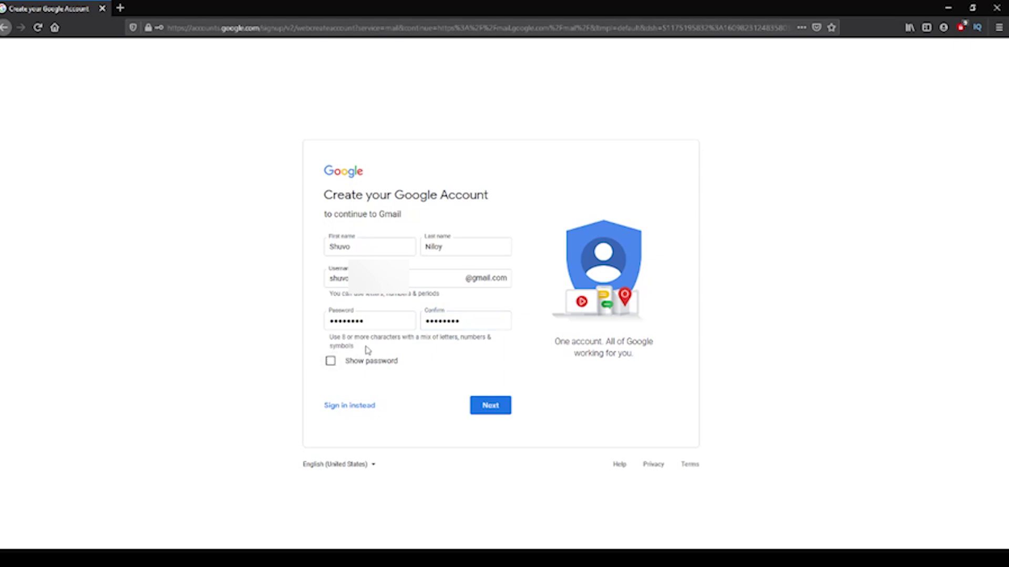
double_click(376, 320)
left_click(318, 320)
left_click(489, 405)
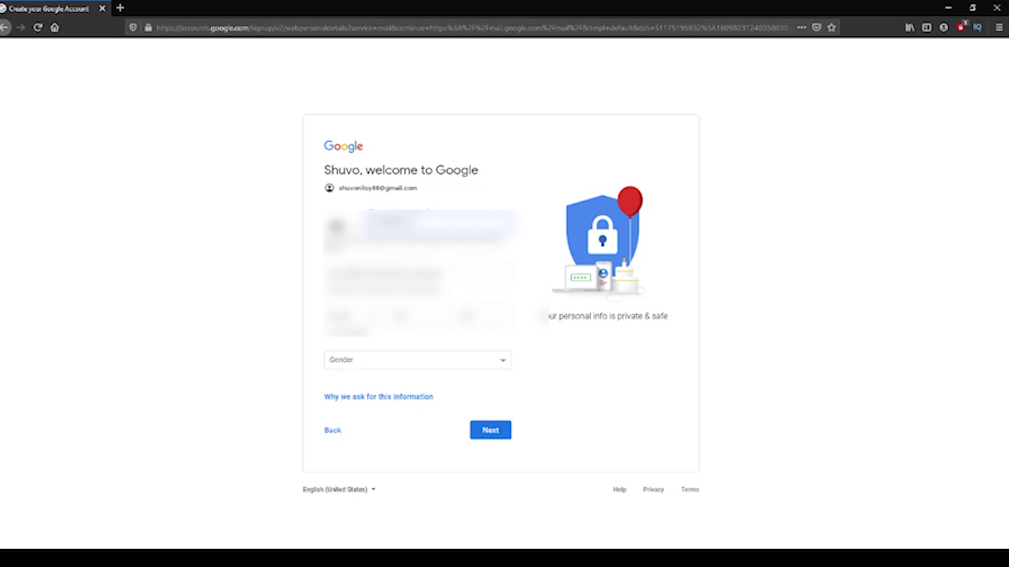
Fill in the birthday and other welcome details, set gender to Male, and submit
left_click(418, 275)
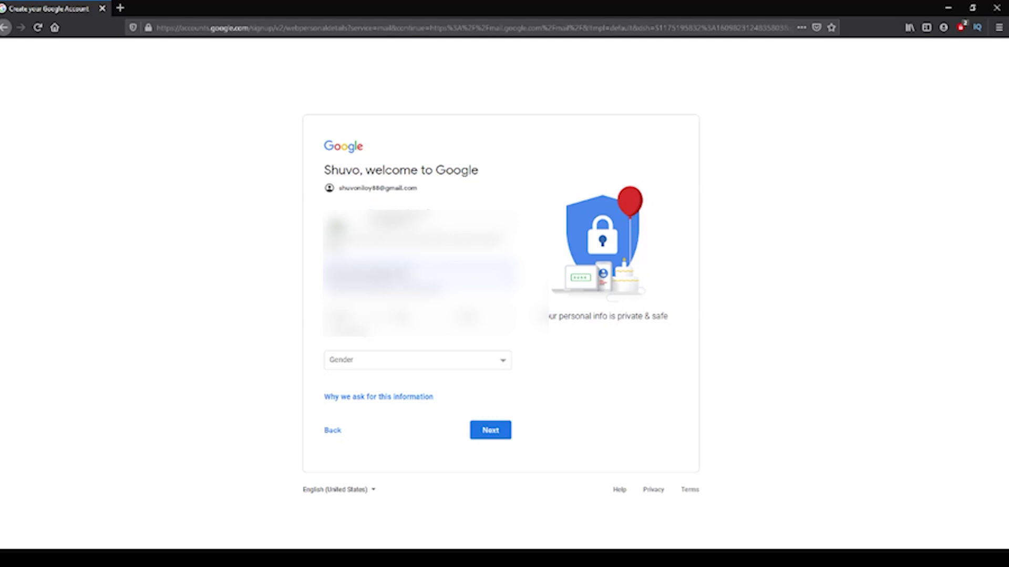
left_click(352, 318)
left_click(473, 366)
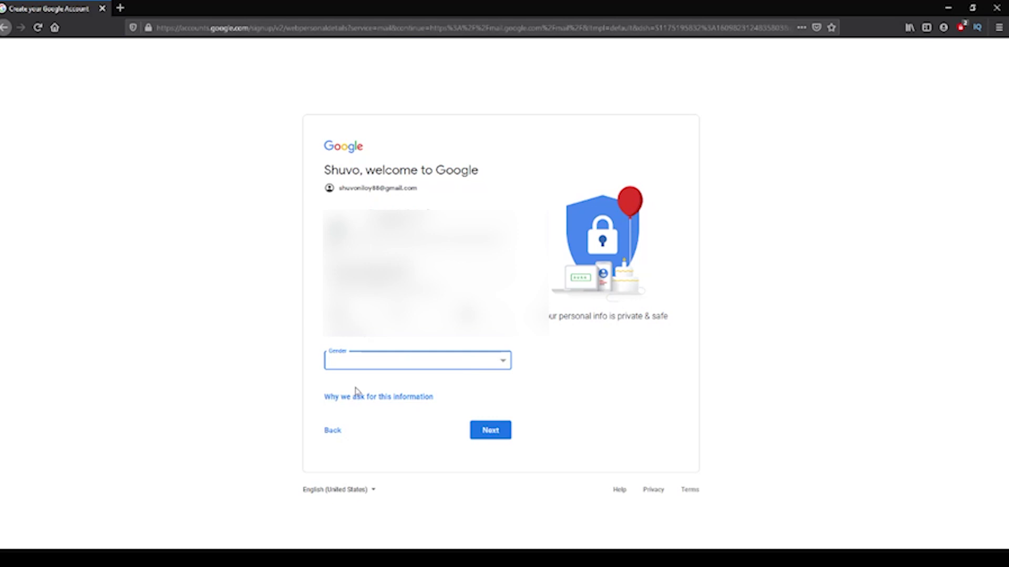
key("m")
left_click(475, 429)
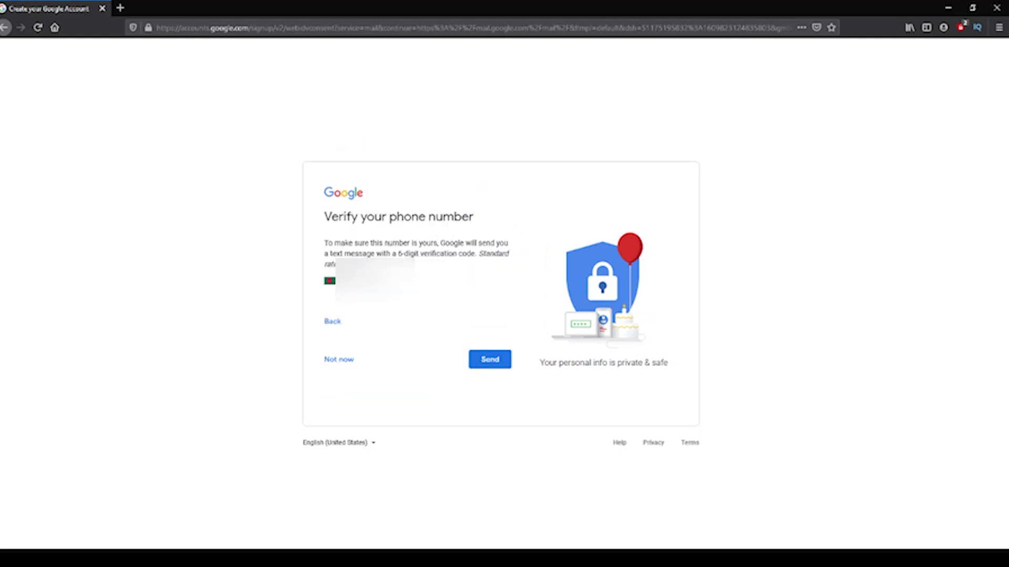
Verify the phone with the texted code and agree to use it across Google
left_click(490, 360)
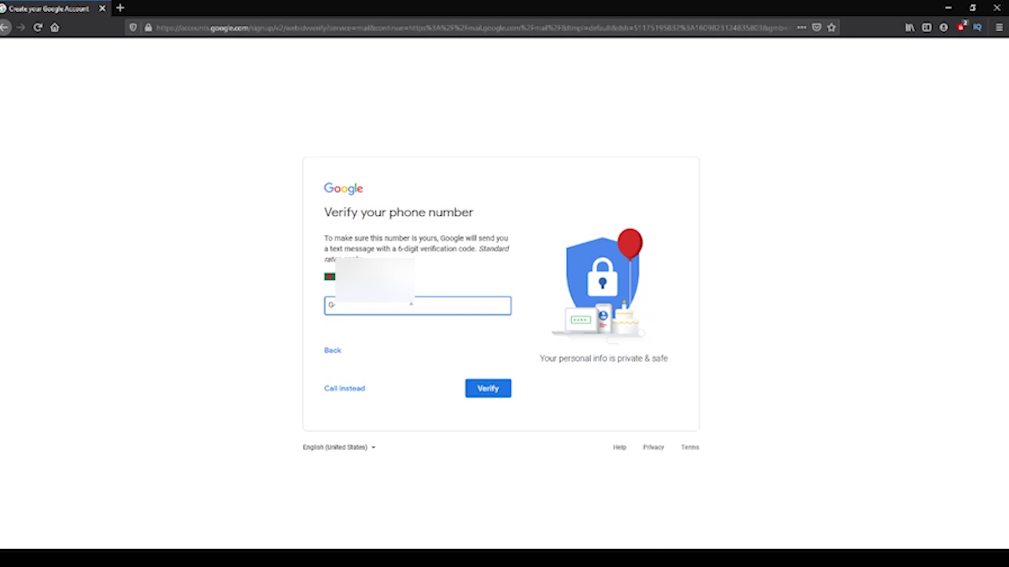
left_click(470, 392)
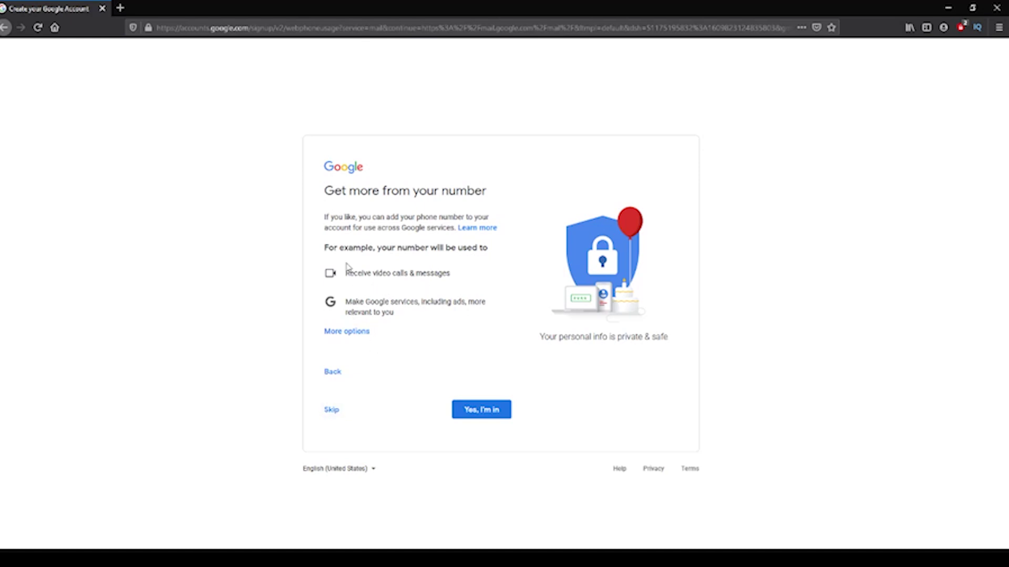
left_click(493, 418)
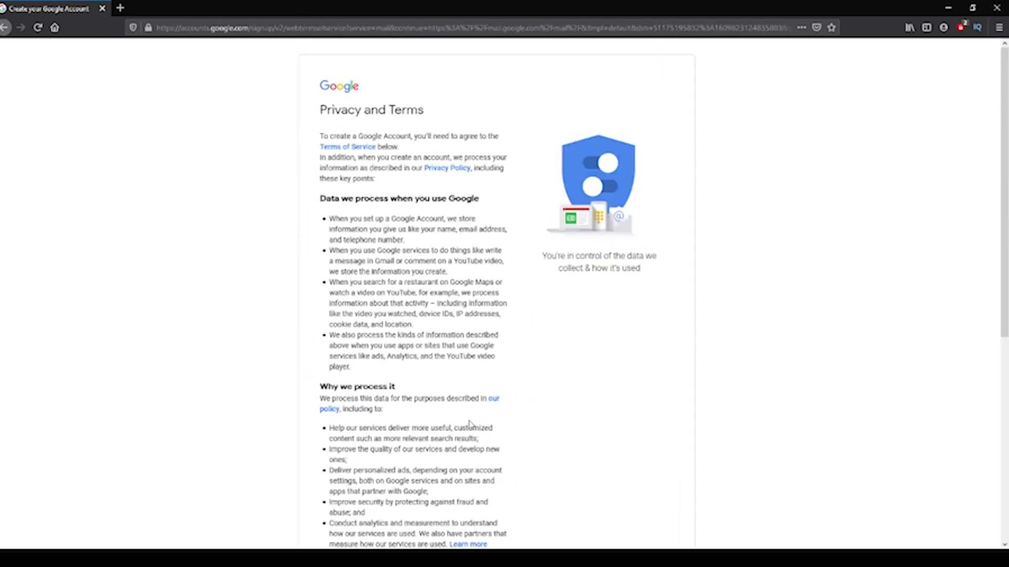
Agree to the Privacy and Terms to finish the account and open Gmail
scroll(476, 408, "down", 6)
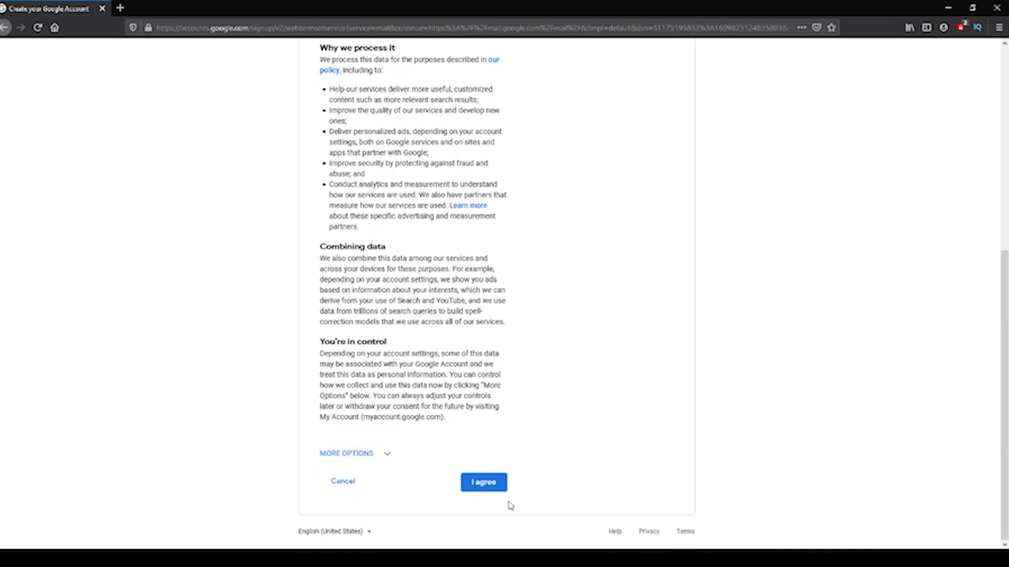
left_click(503, 485)
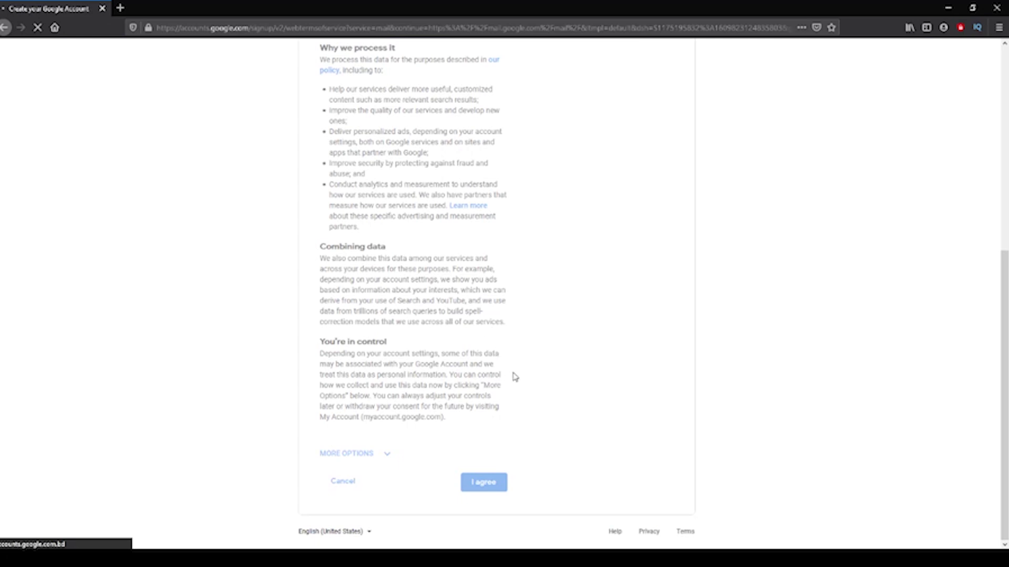
scroll(515, 377, "up", 3)
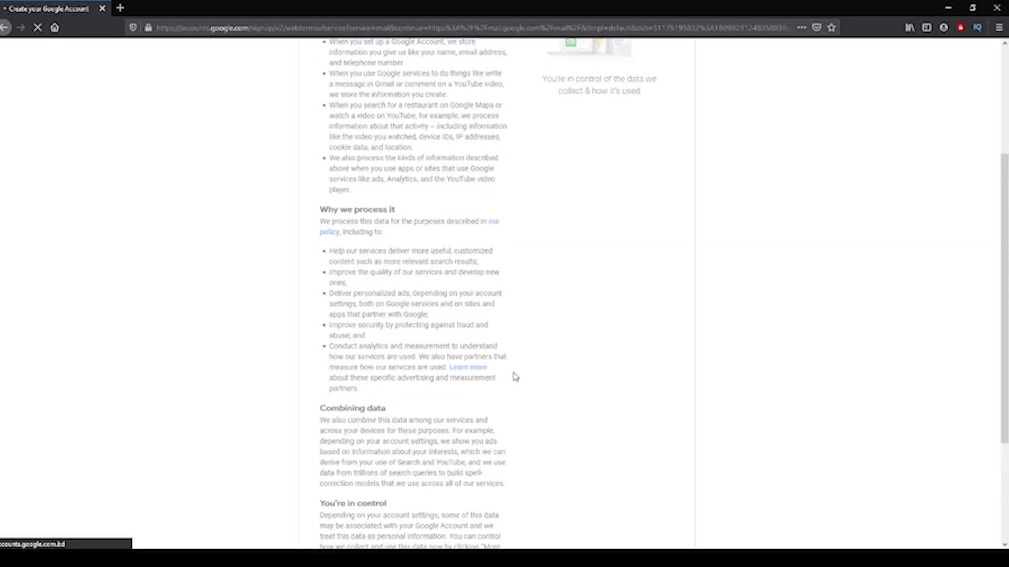
scroll(514, 377, "up", 3)
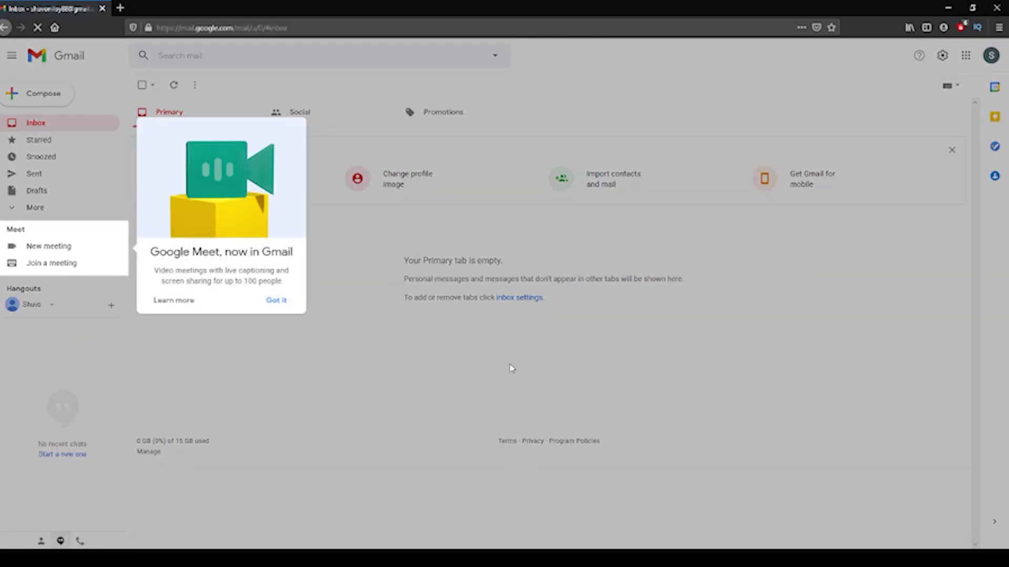
Dismiss the Gmail announcements, check the new account, and open a blank Firefox tab
left_click(283, 301)
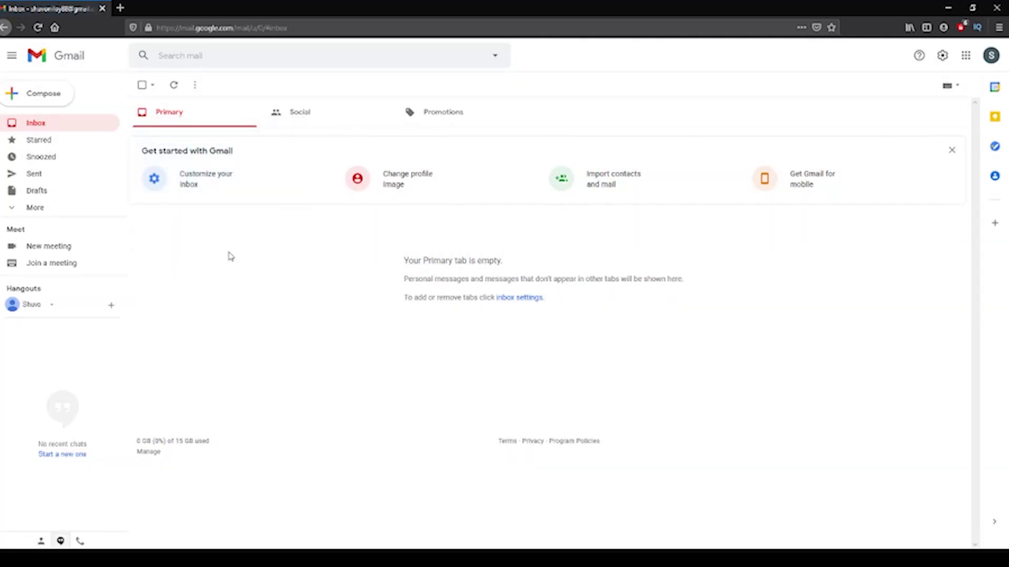
left_click(951, 152)
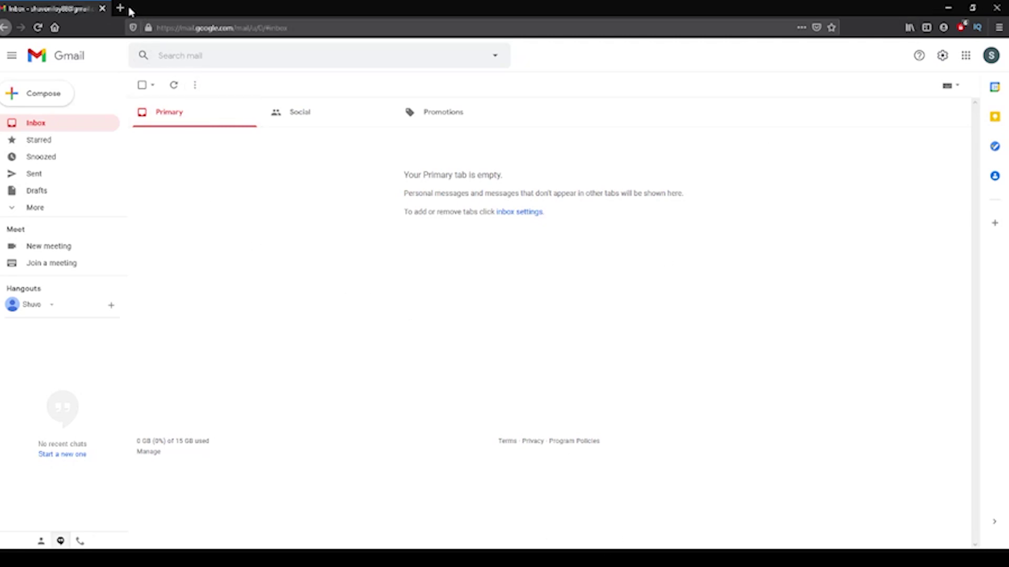
left_click(991, 55)
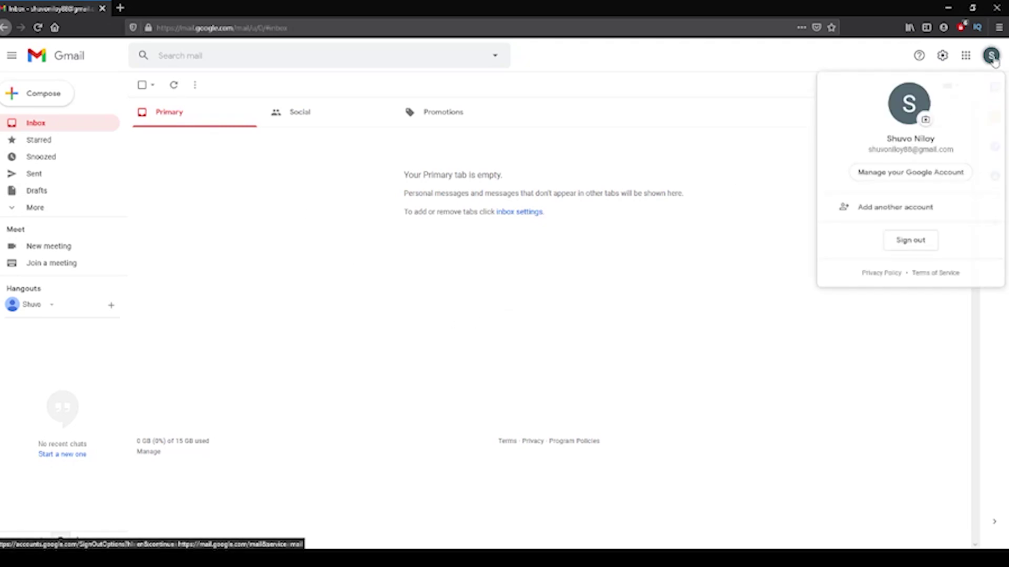
left_click(756, 165)
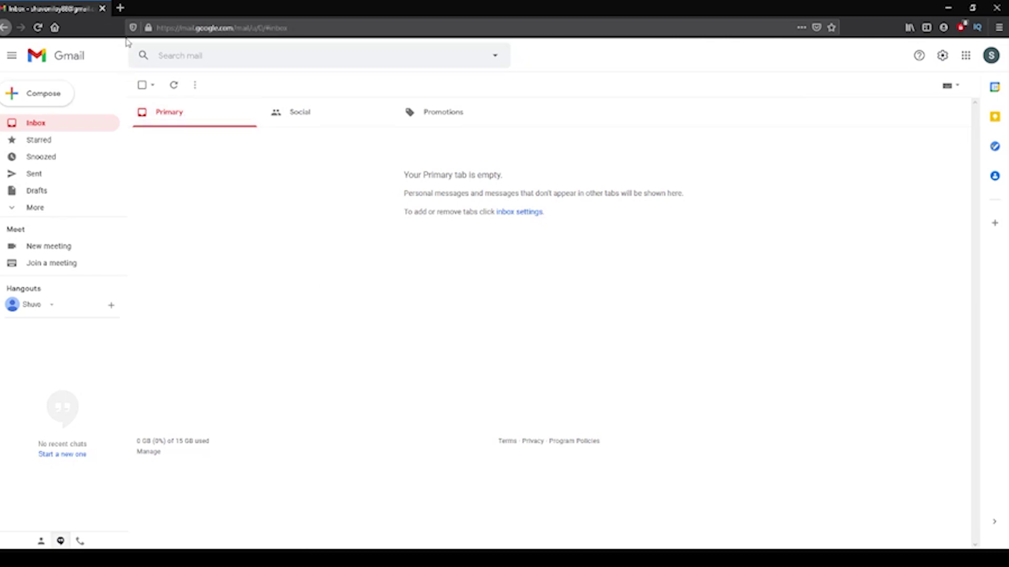
left_click(121, 8)
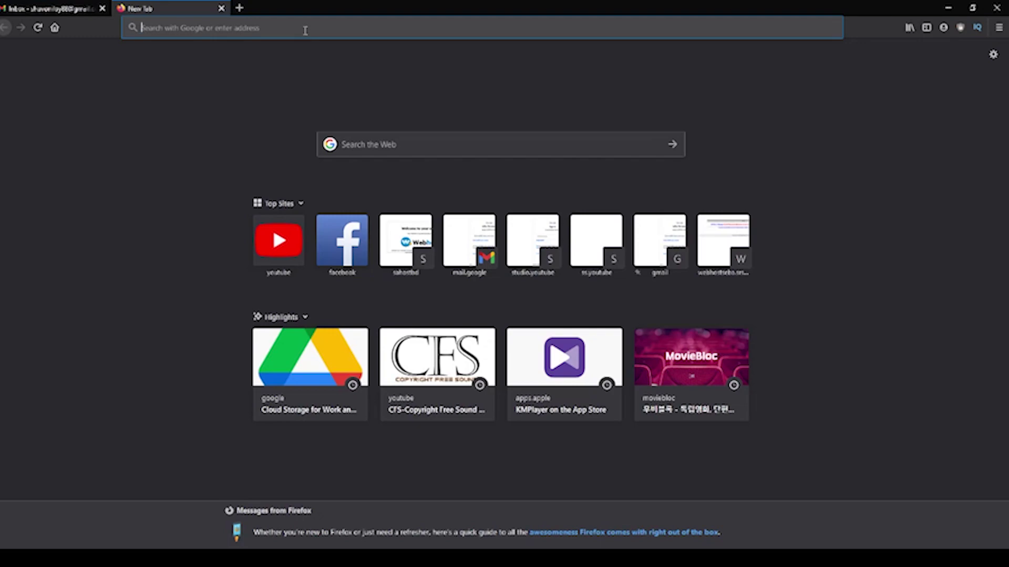
type("www")
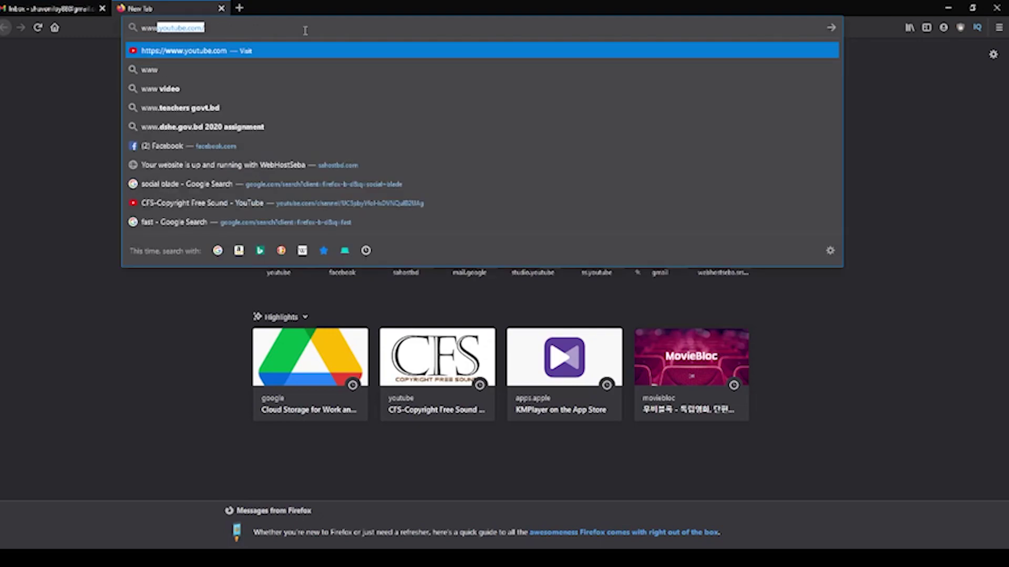
type(".youtube")
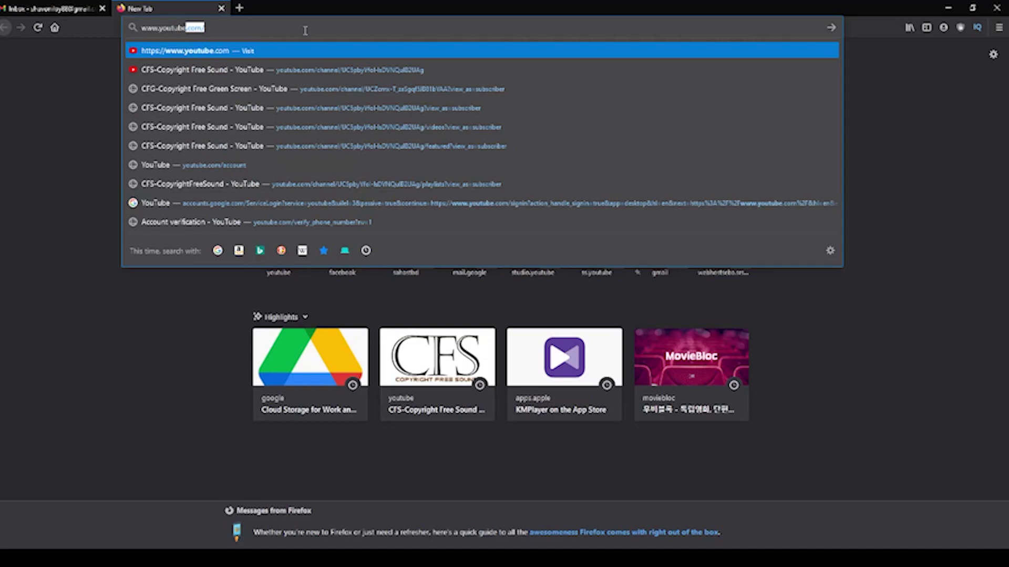
key("Return")
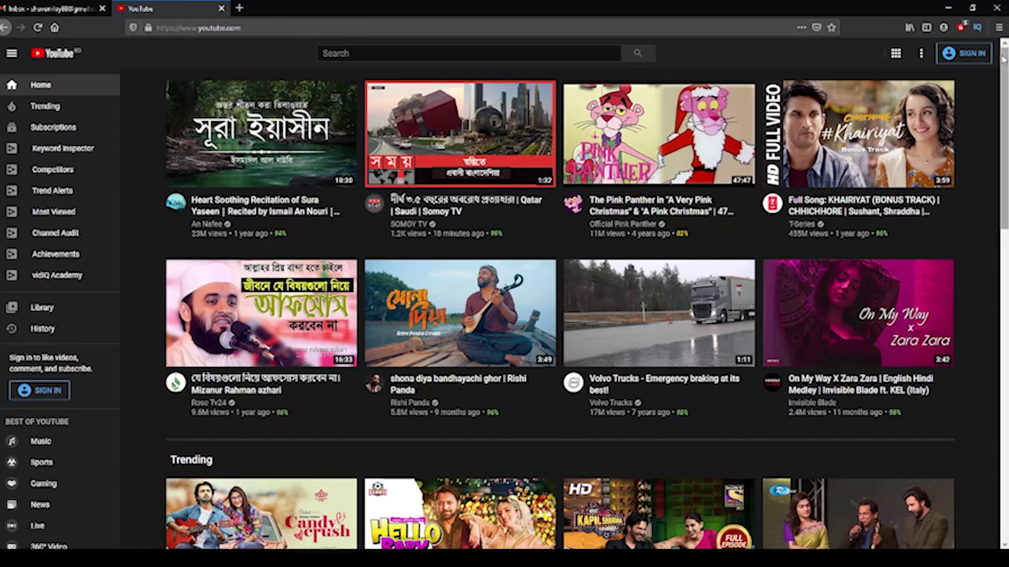
left_click(971, 54)
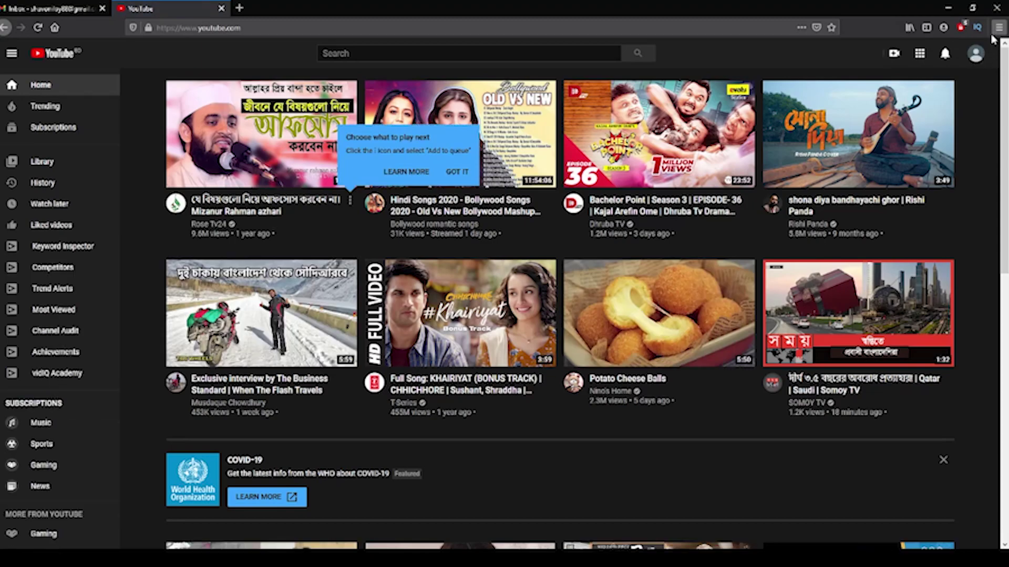
From the YouTube avatar's account menu, go to the Settings page
left_click(76, 8)
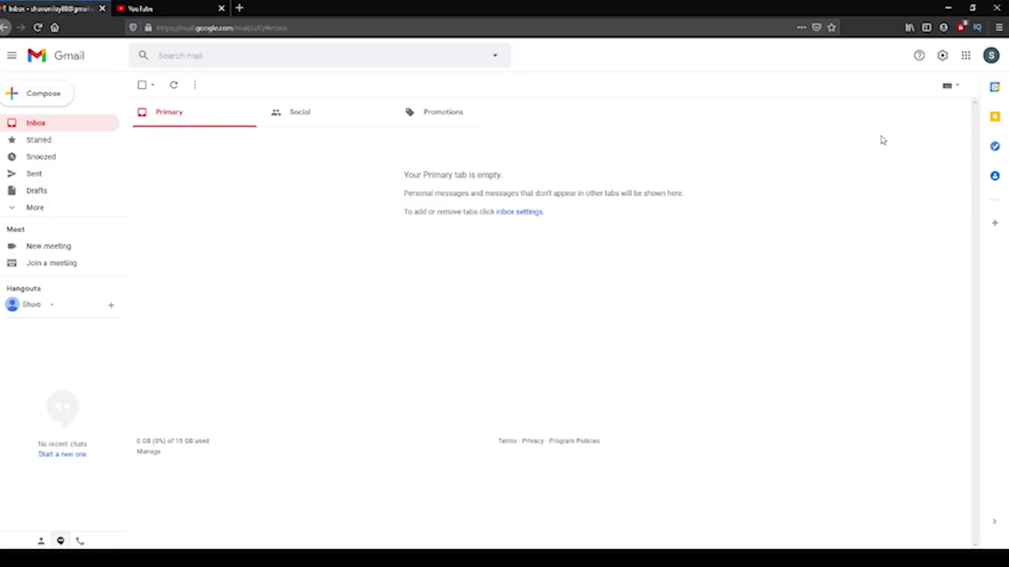
left_click(991, 57)
left_click(788, 146)
left_click(157, 9)
left_click(976, 55)
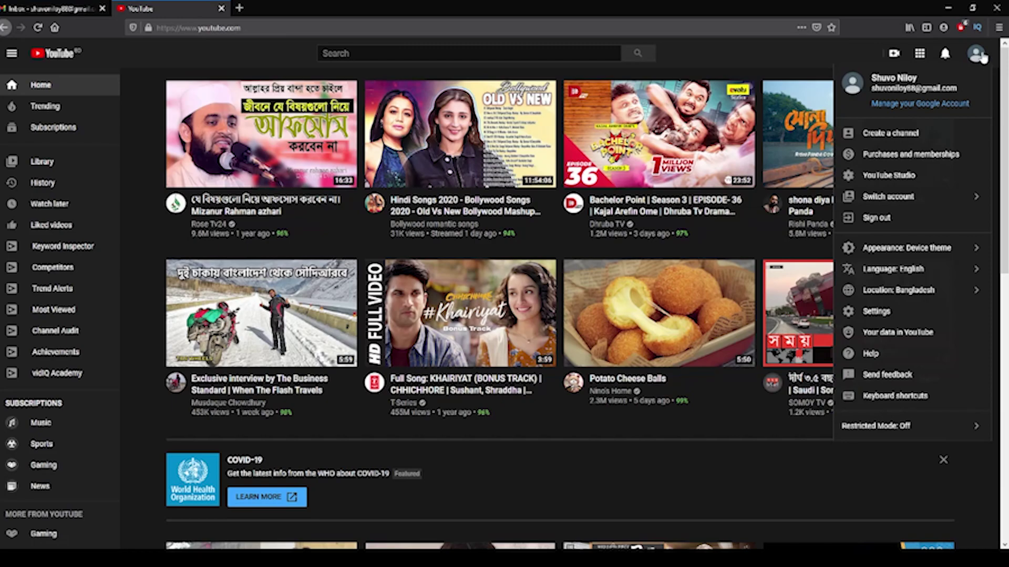
left_click(977, 55)
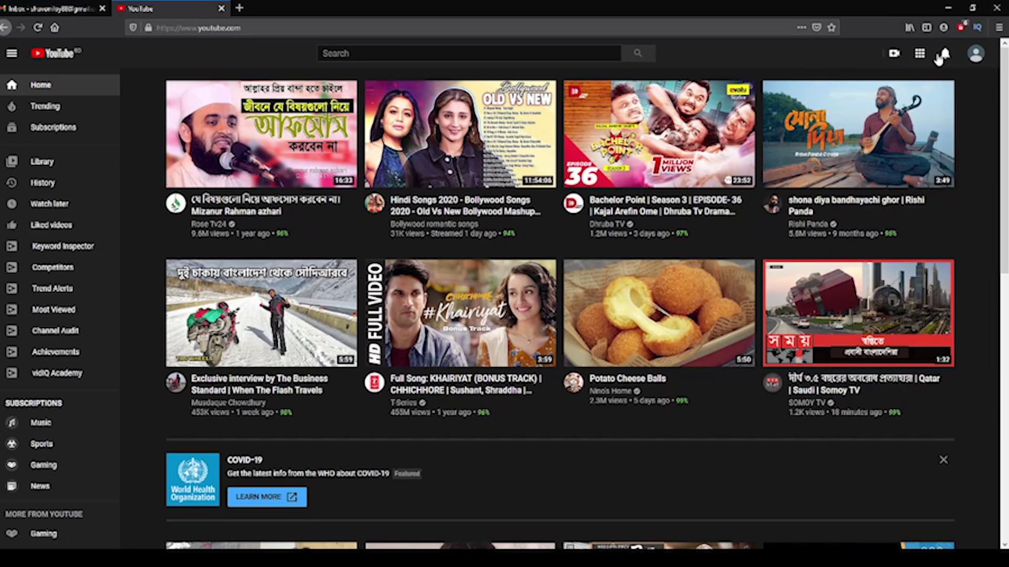
left_click(976, 56)
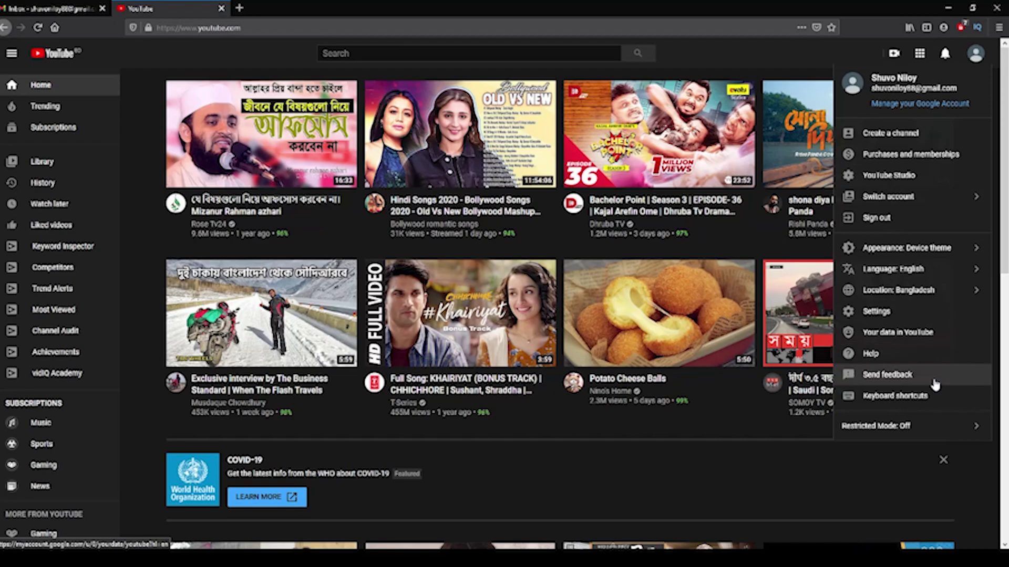
left_click(751, 61)
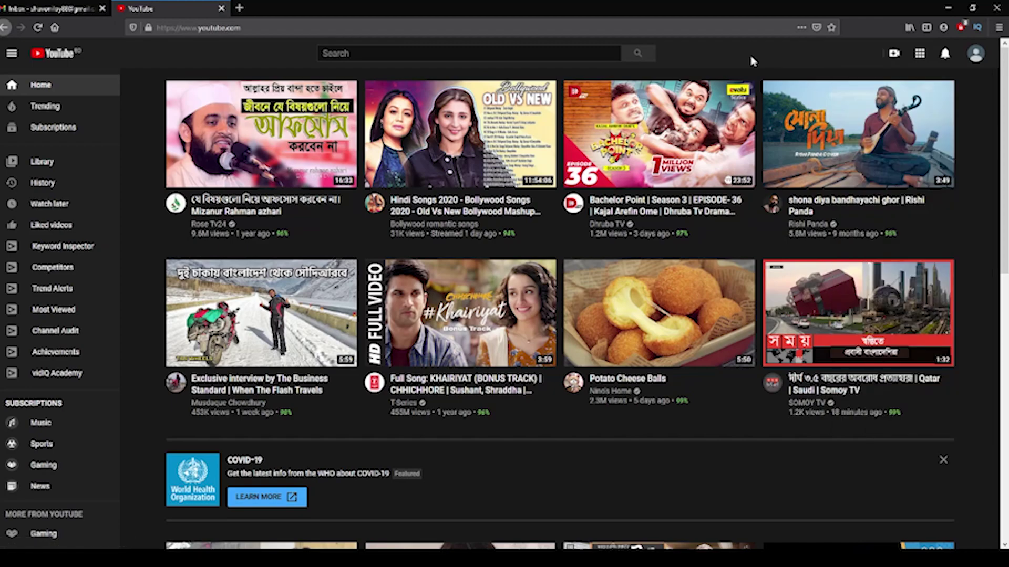
left_click(976, 54)
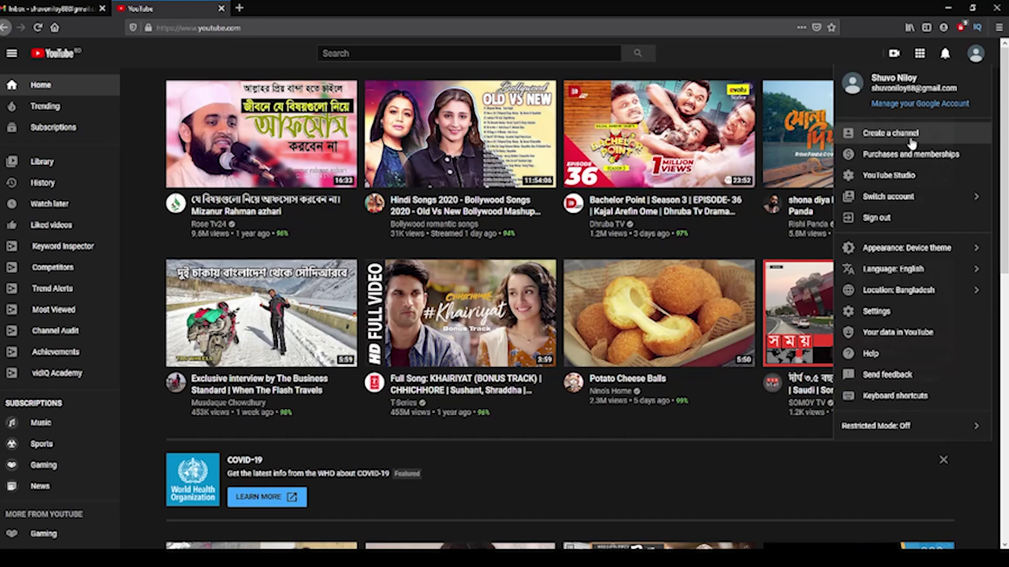
left_click(977, 54)
left_click(977, 54)
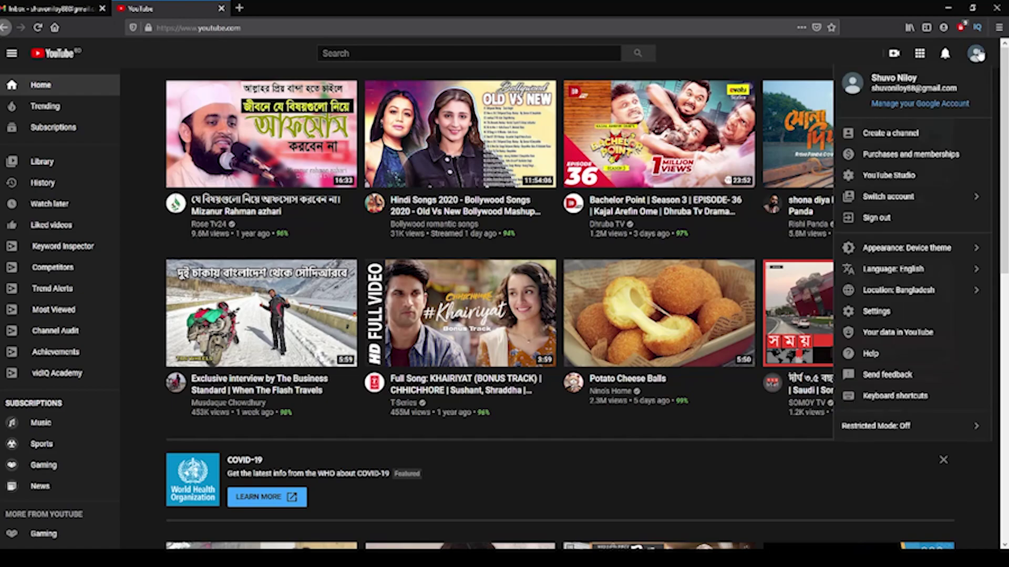
left_click(894, 311)
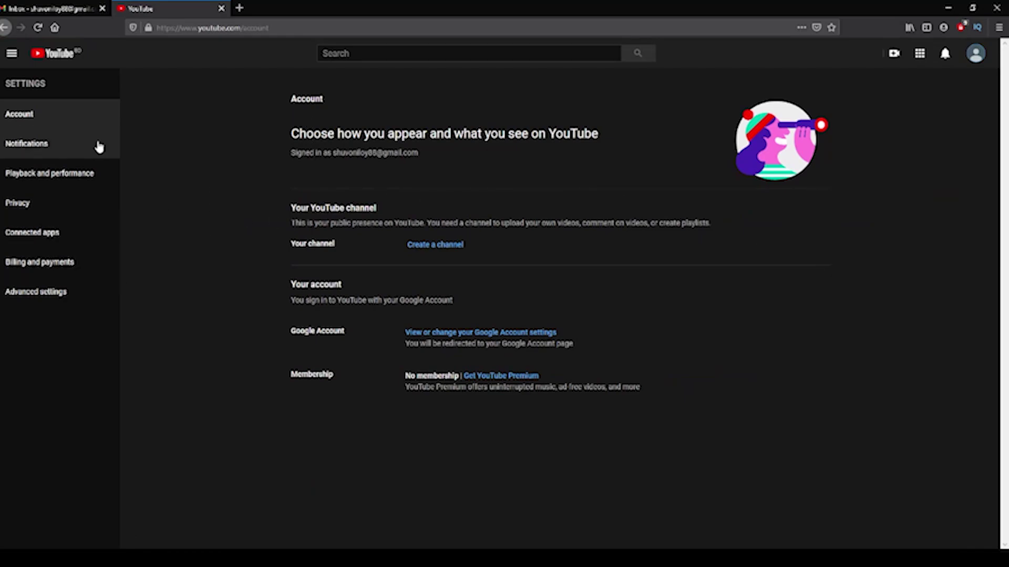
Under Settings > Account, start Create a channel for Your YouTube channel
left_click(89, 112)
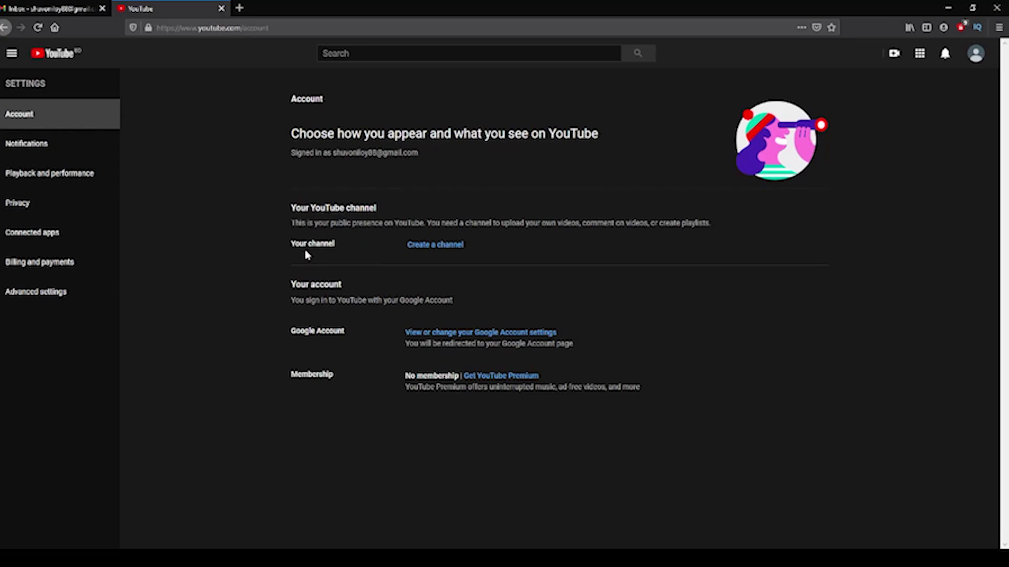
left_click_drag(398, 248, 454, 246)
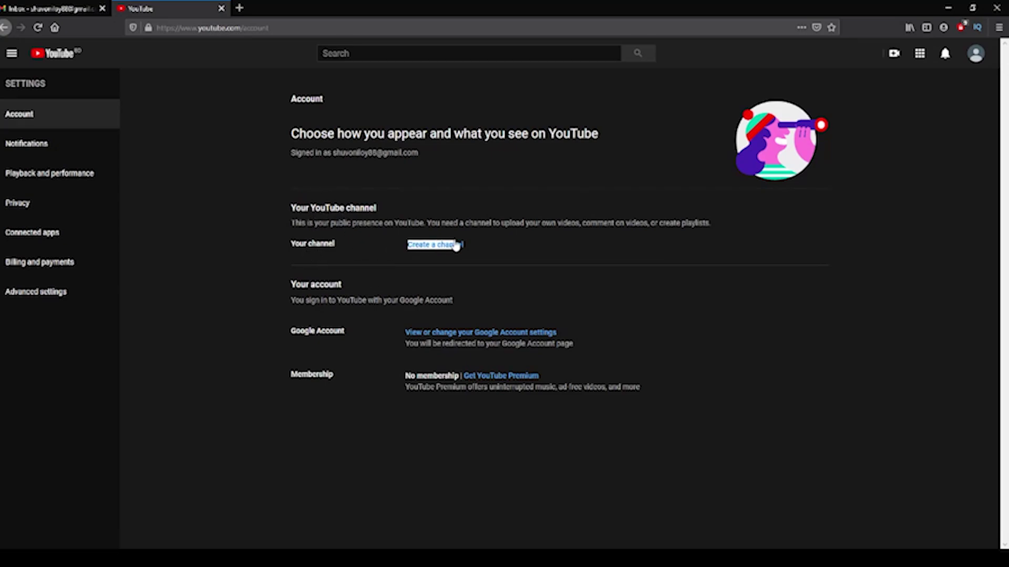
left_click(480, 245)
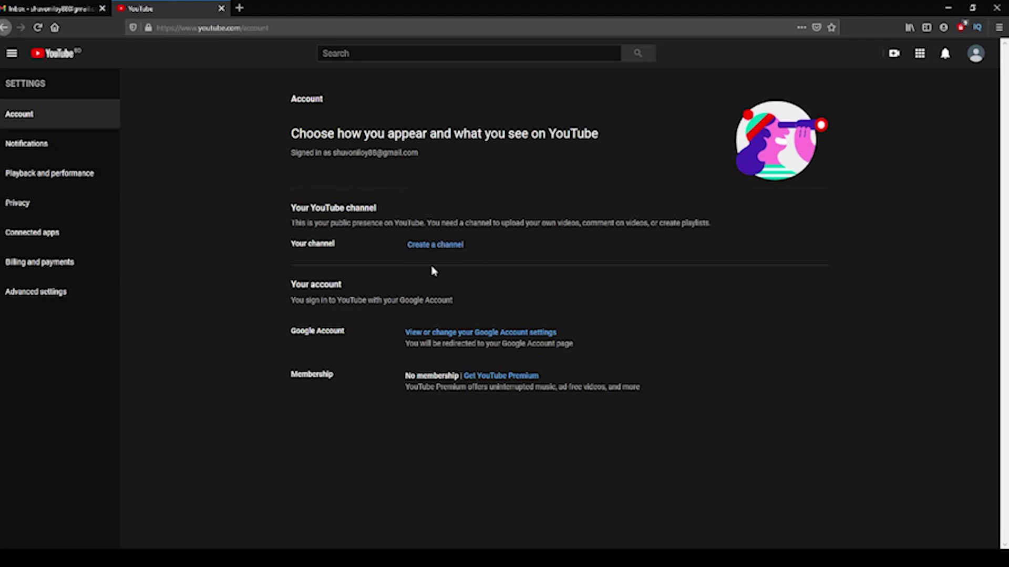
left_click(434, 246)
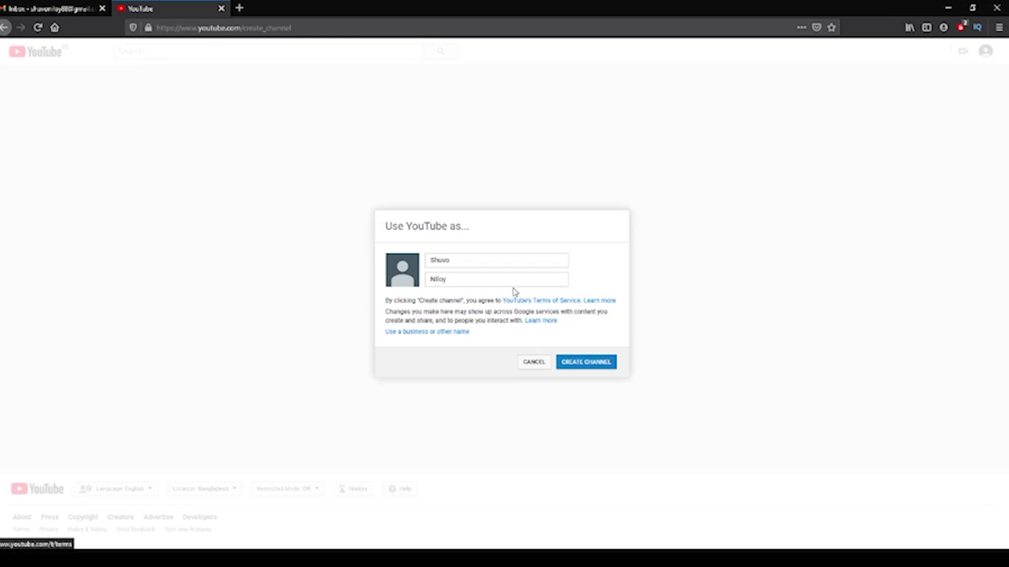
Confirm the prefilled first and last name and create the channel
double_click(477, 259)
left_click(488, 285)
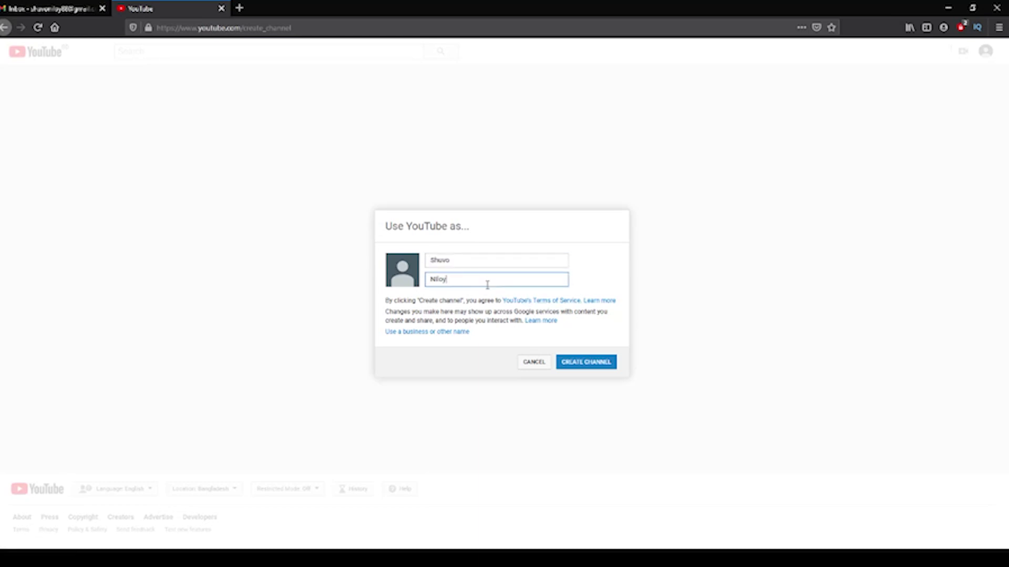
left_click(490, 262)
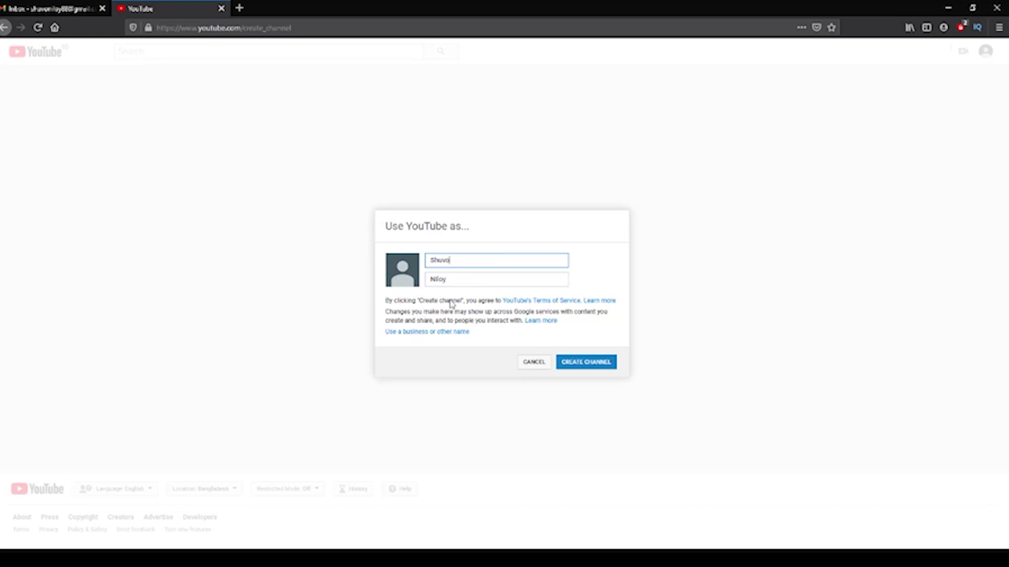
left_click(585, 362)
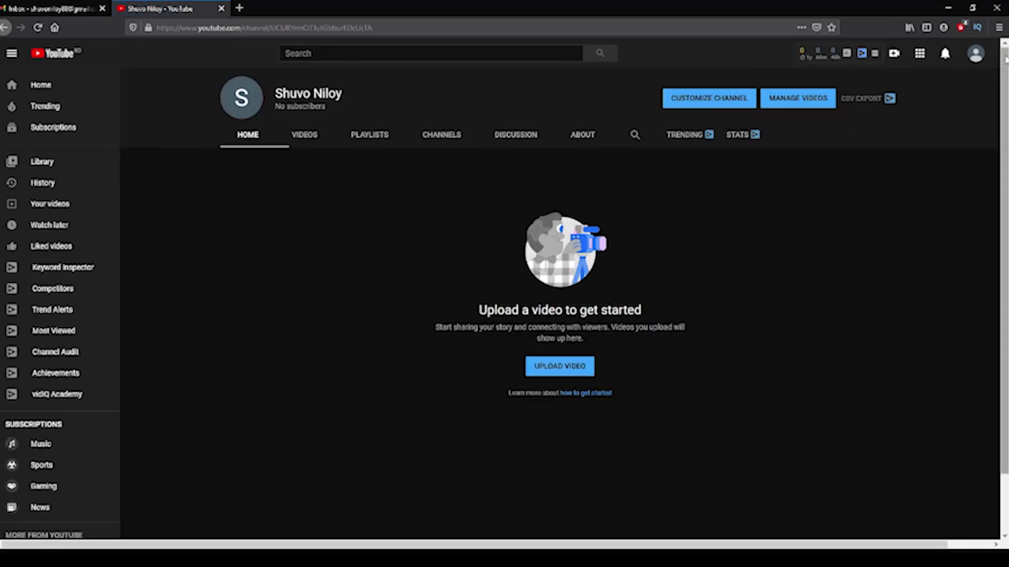
Open YouTube Studio for the new channel from the avatar account menu
left_click(973, 54)
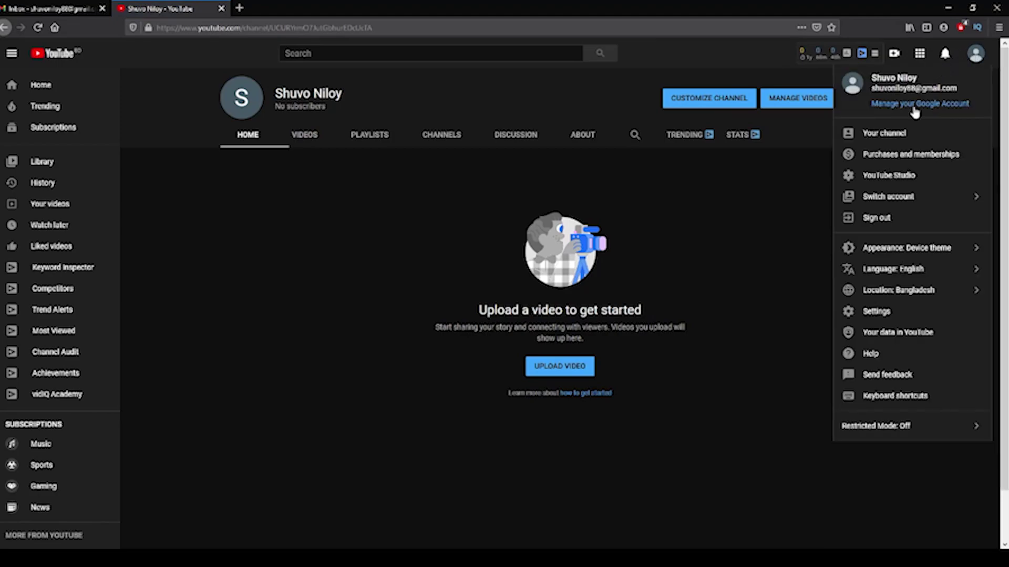
left_click(888, 133)
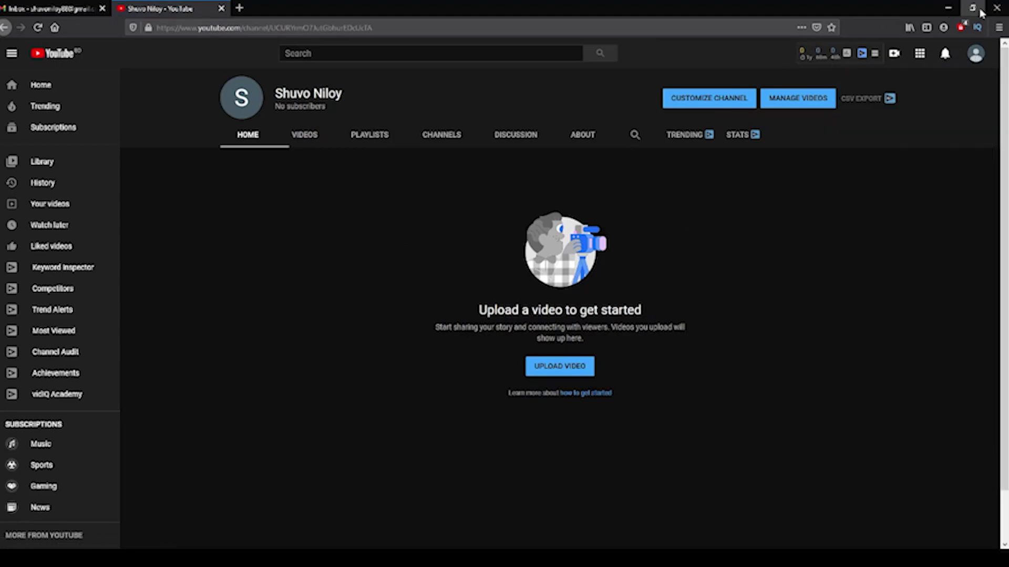
left_click(977, 54)
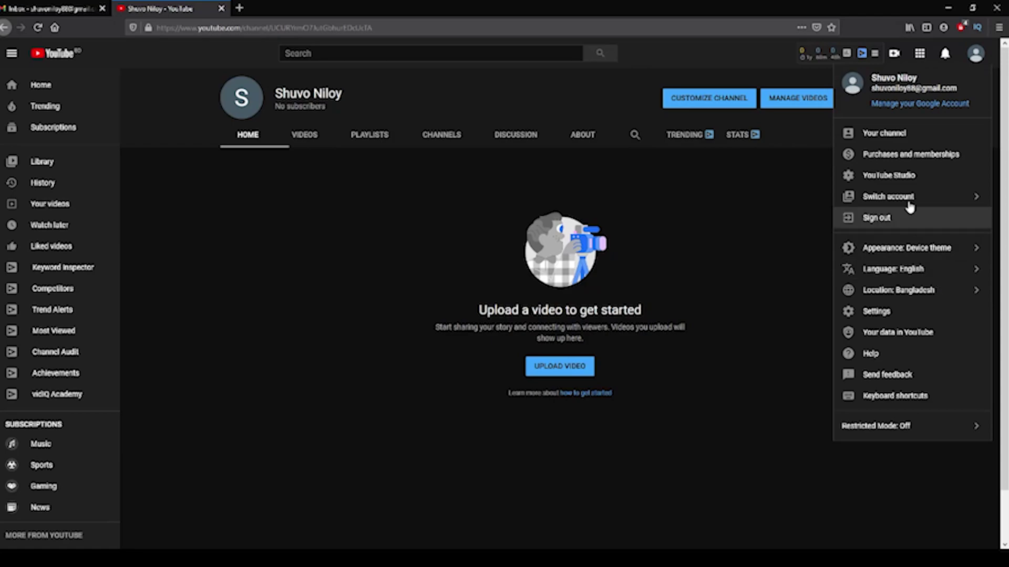
left_click(909, 179)
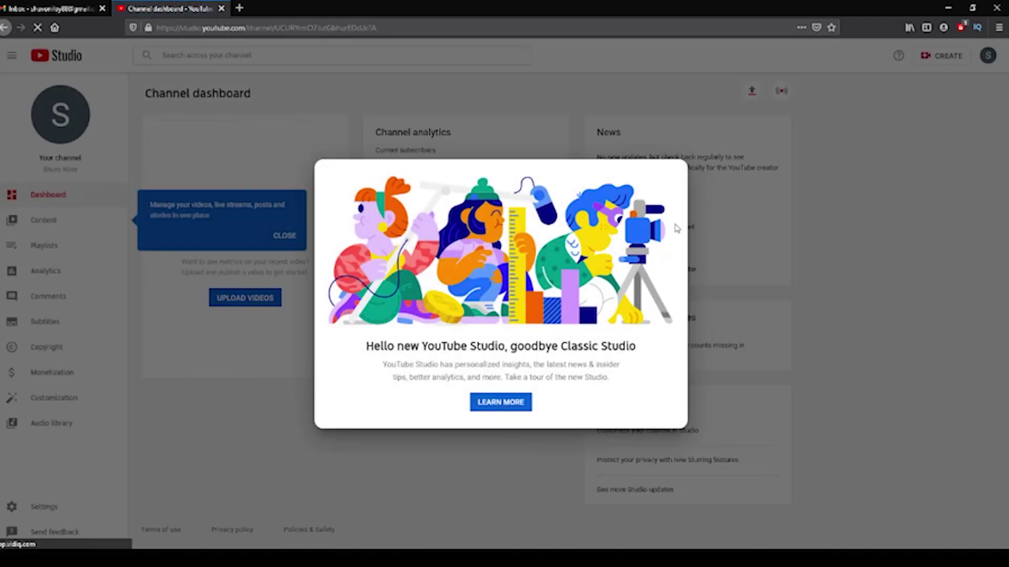
Dismiss the Studio welcome popup and the managing-videos tip, then select the Studio logo
left_click(743, 214)
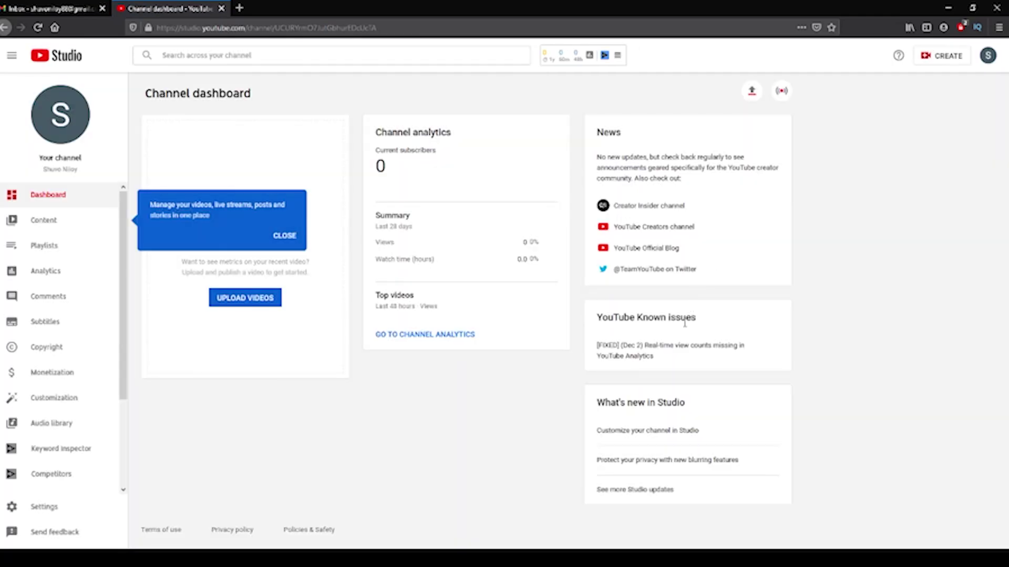
left_click(284, 235)
left_click(66, 61)
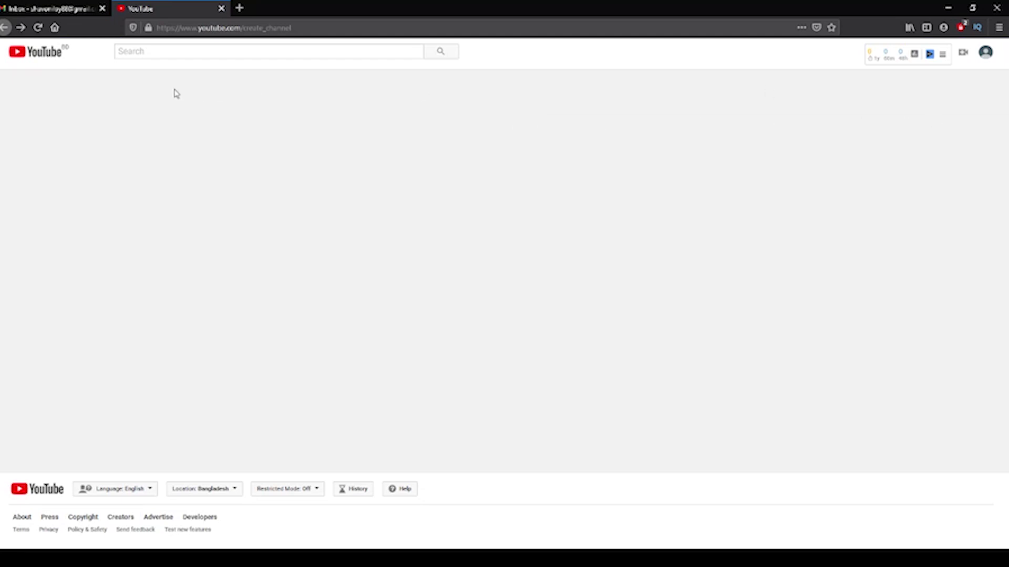
Go from the YouTube home page to Your channel, then reopen the account menu
left_click(60, 61)
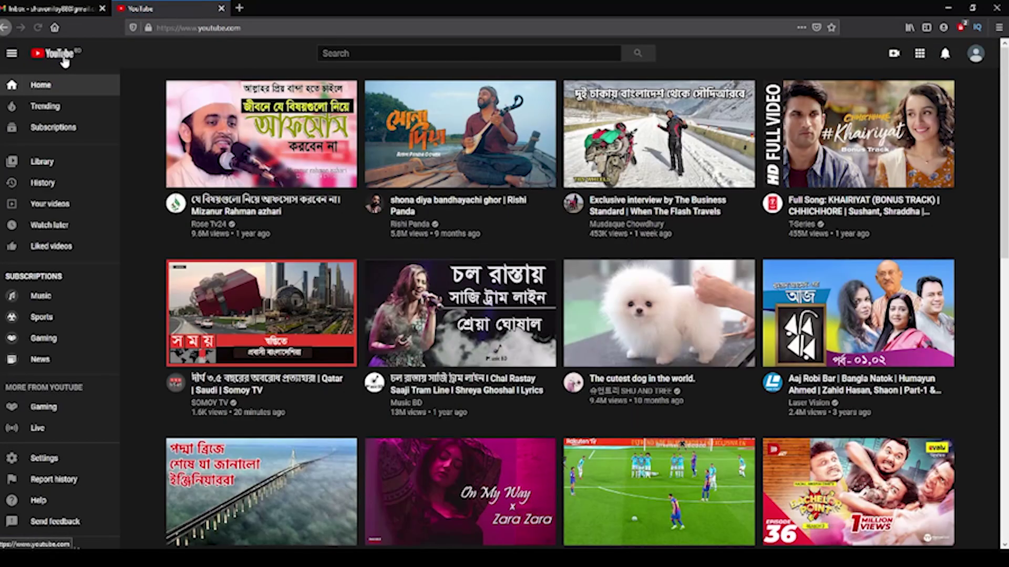
left_click(981, 57)
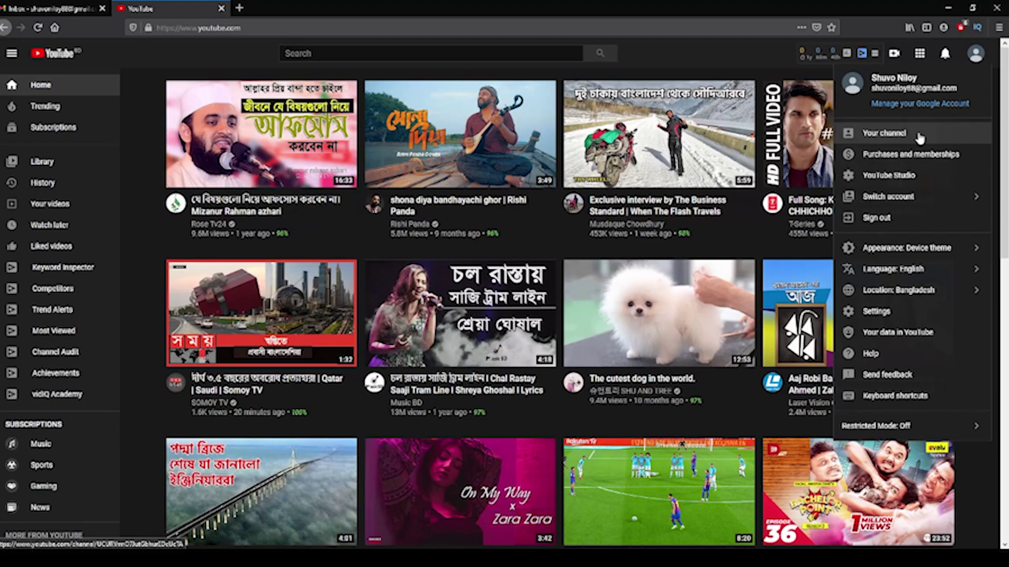
left_click(913, 137)
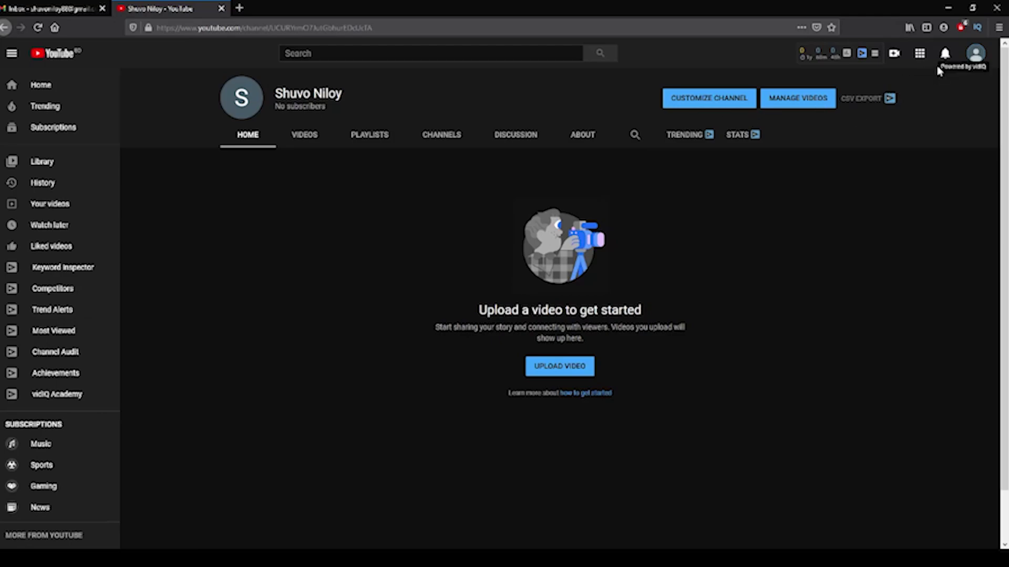
left_click(976, 61)
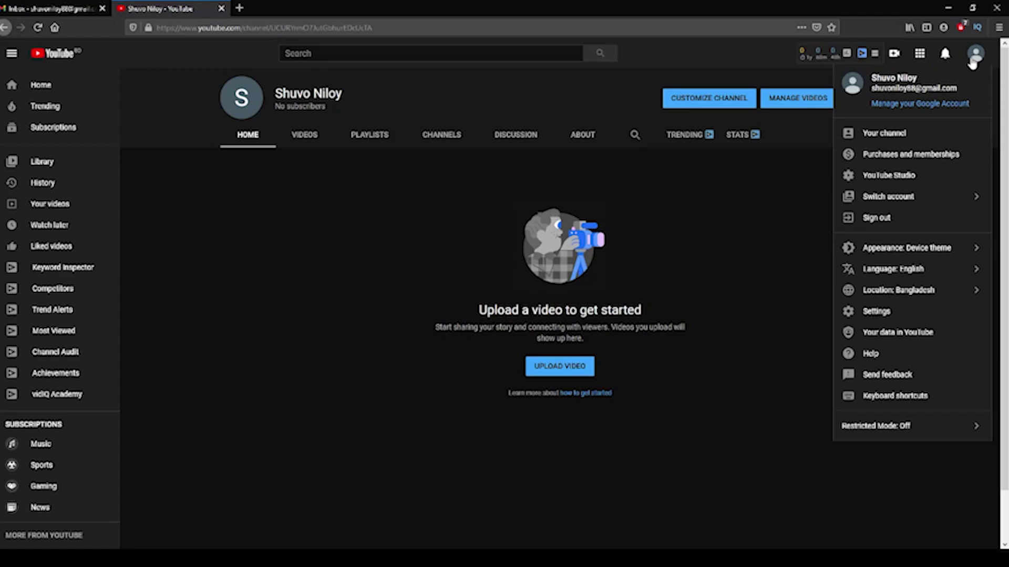
Launch YouTube Studio, close its welcome message, and open Settings from the sidebar
left_click(914, 179)
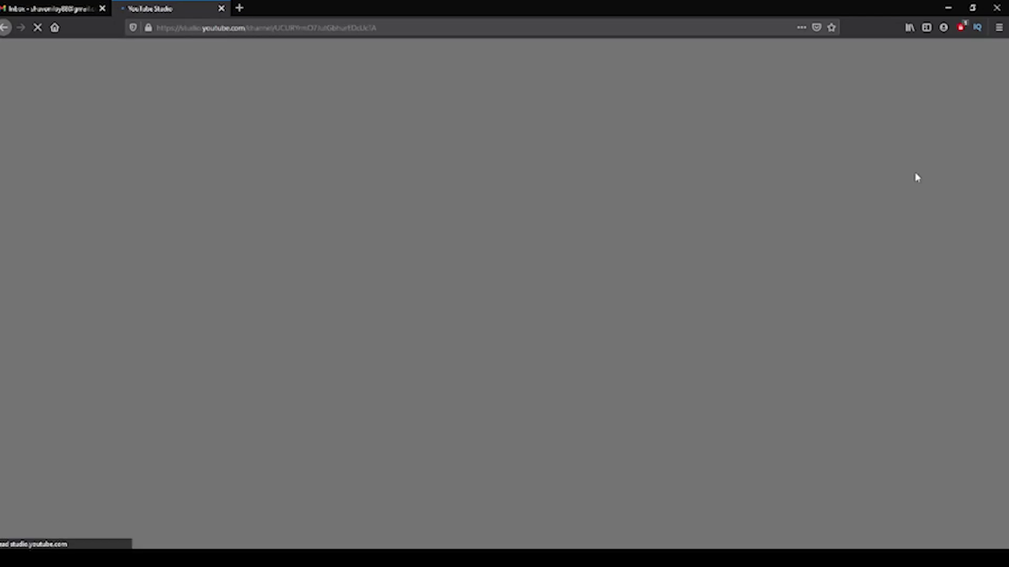
left_click(479, 457)
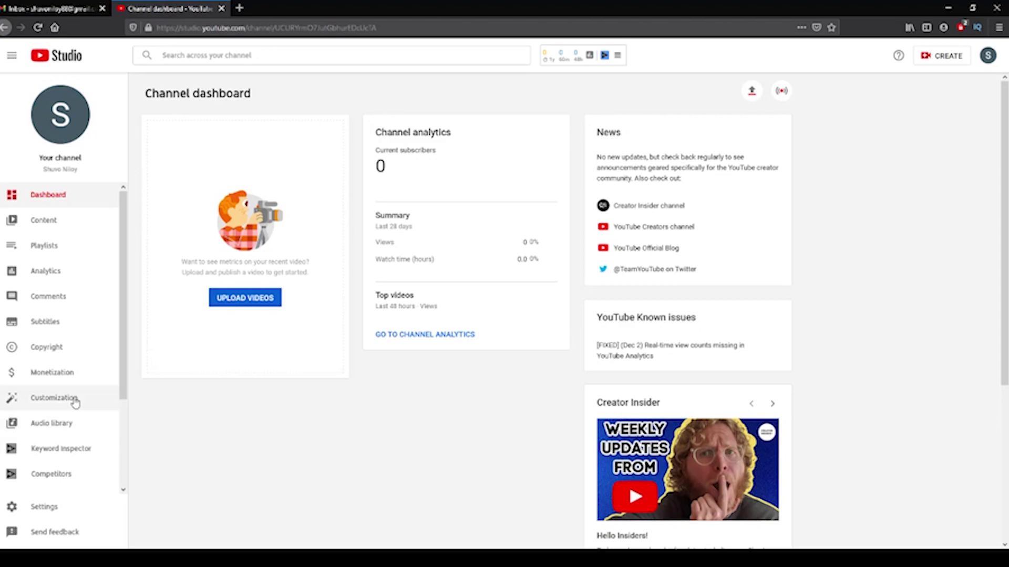
scroll(65, 288, "down", 3)
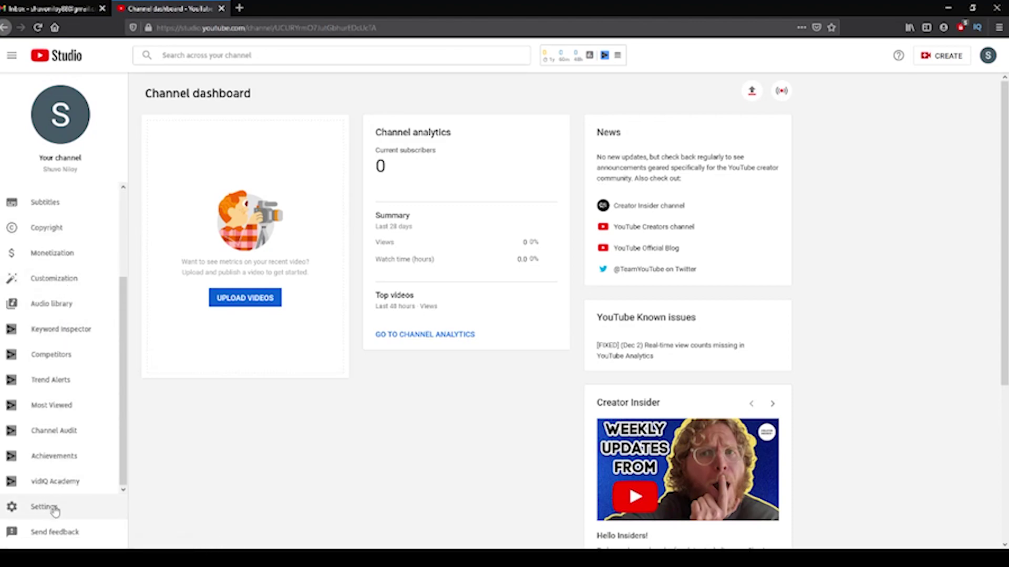
left_click(54, 510)
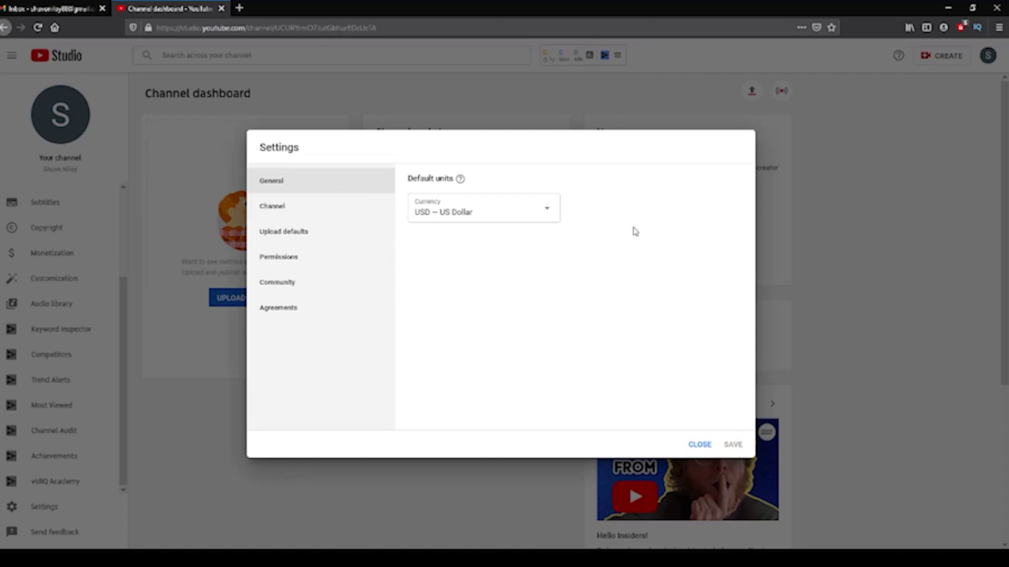
Browse the Channel, Upload defaults, Community and Agreements settings sections, ending on Channel
left_click(304, 207)
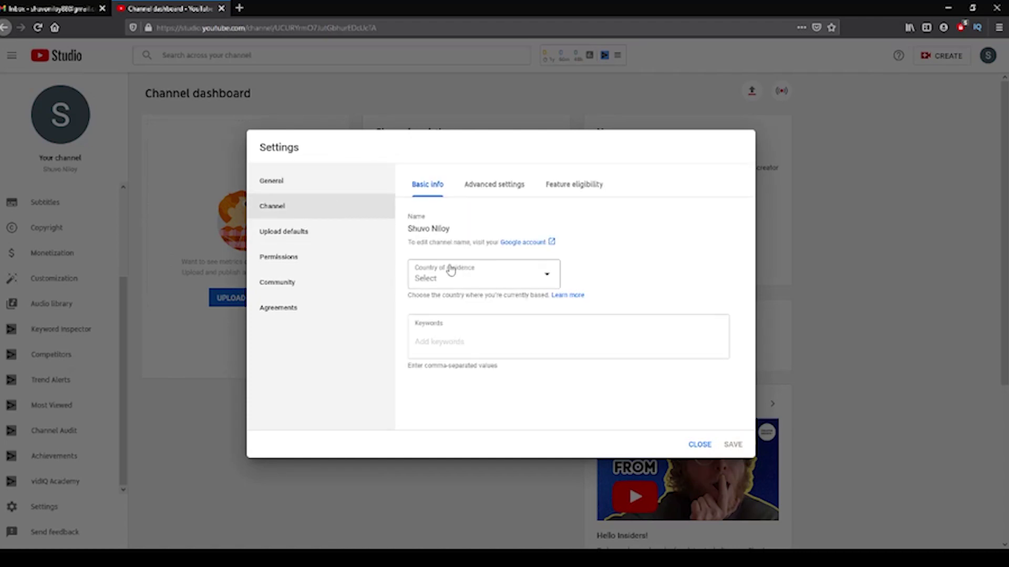
left_click(330, 244)
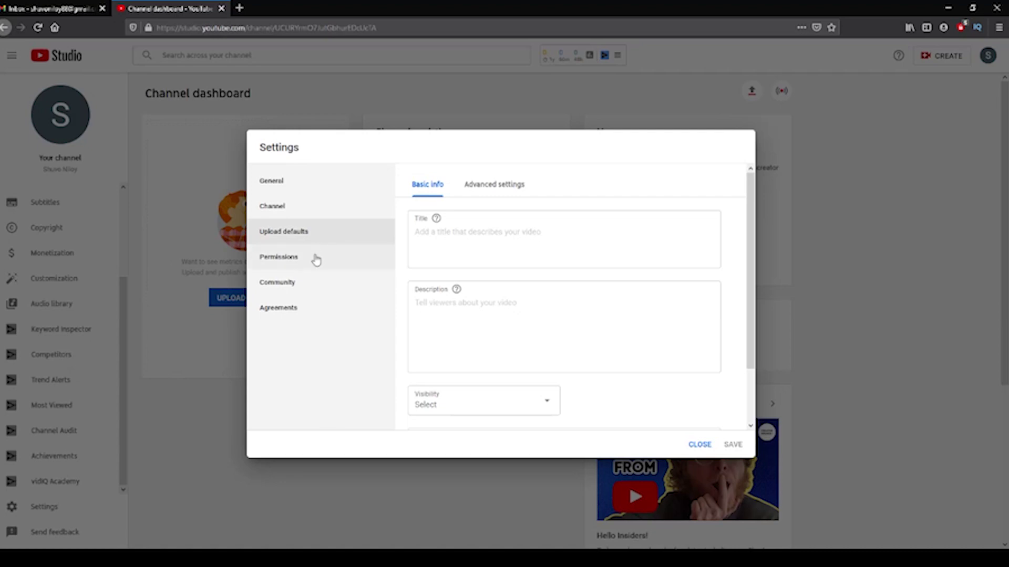
left_click(315, 289)
left_click(315, 322)
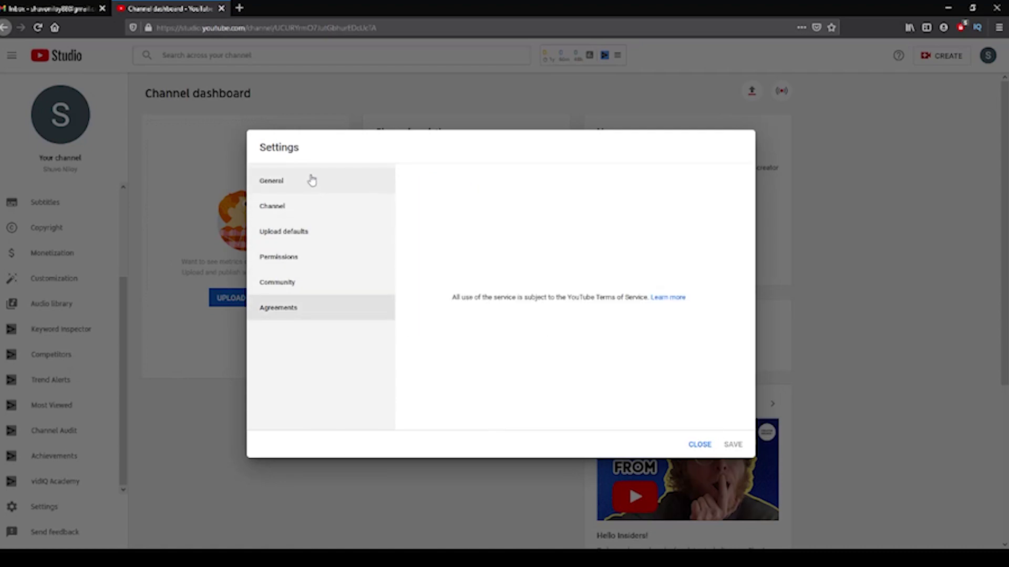
left_click(306, 210)
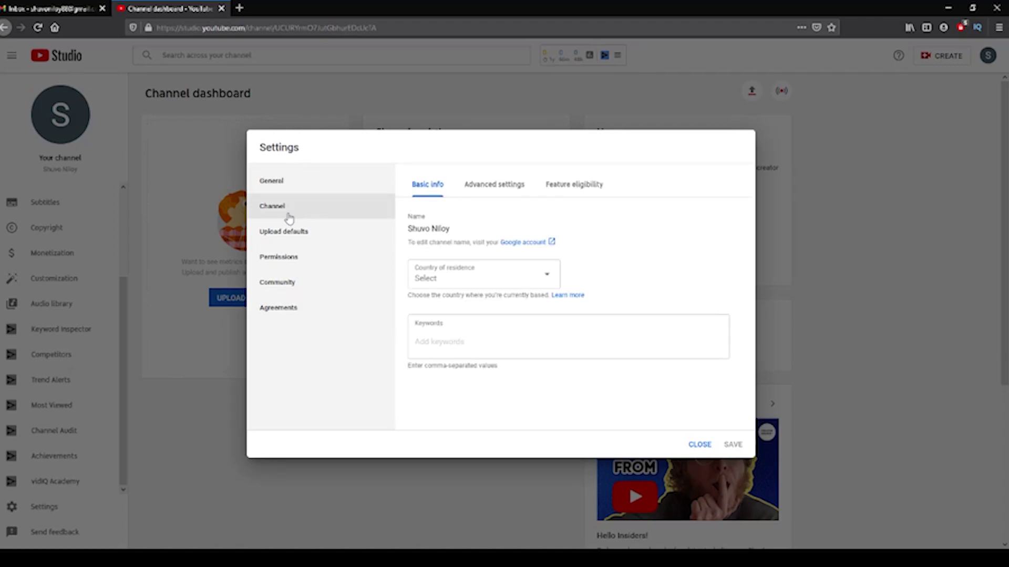
In Feature eligibility, expand the phone-verification features and start Verify Phone Number
left_click(592, 192)
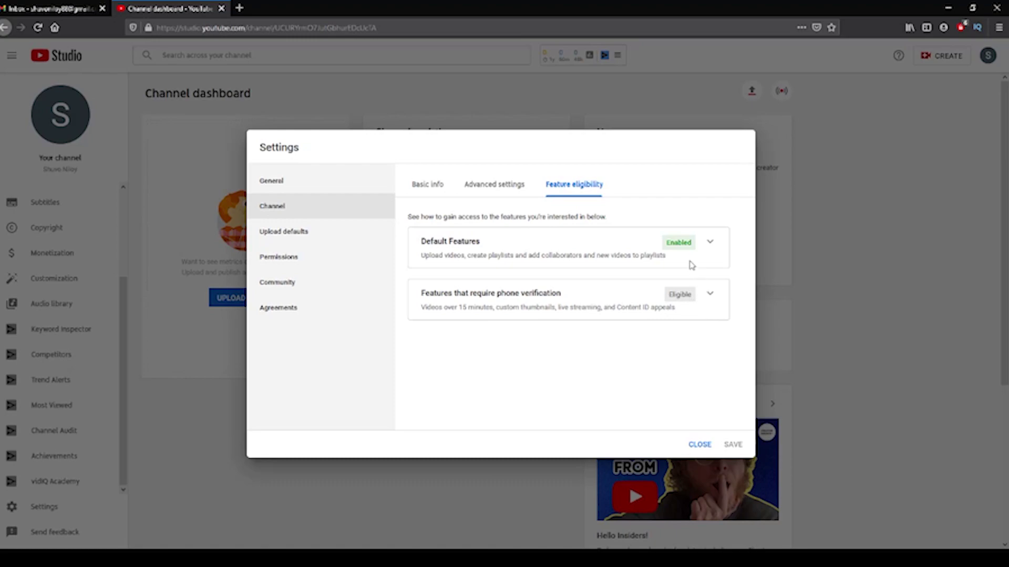
left_click(710, 295)
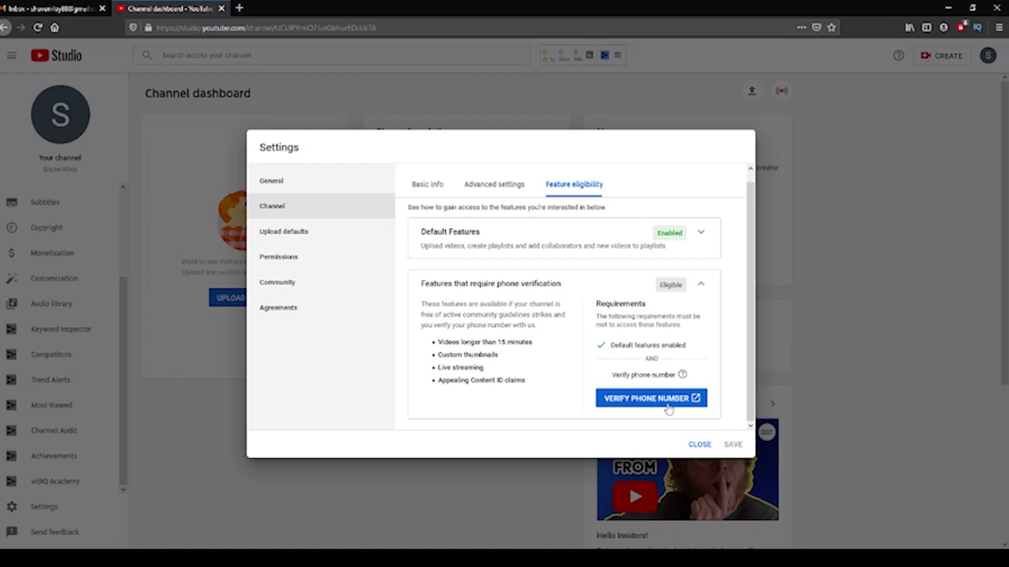
left_click(653, 400)
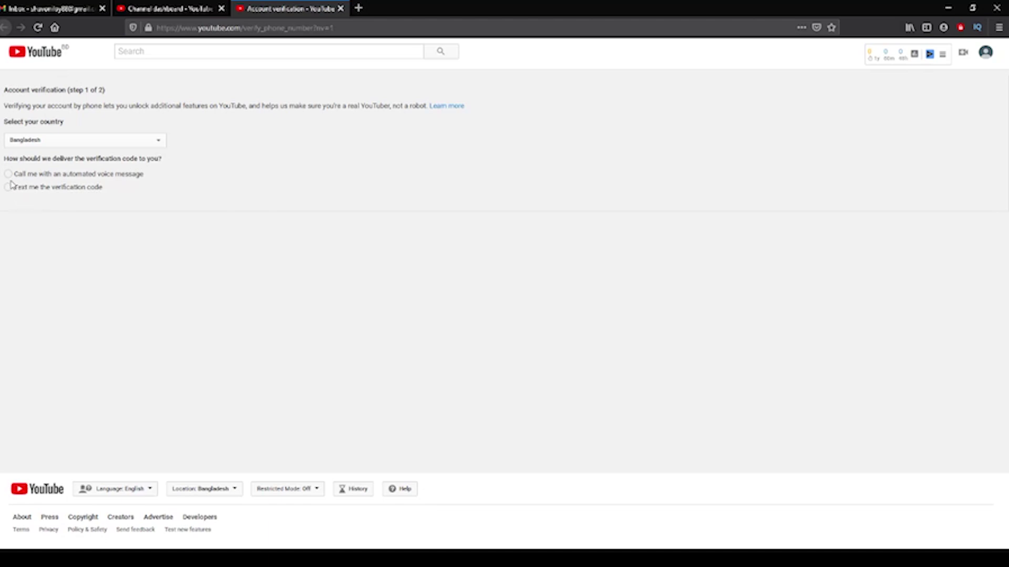
Request the verification code by text message to the account's phone number
left_click(8, 175)
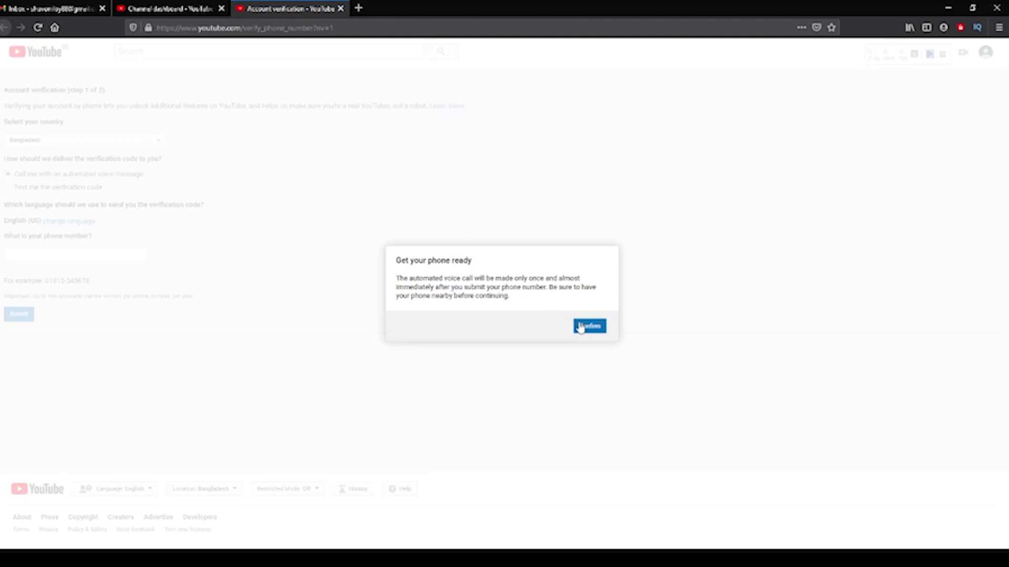
left_click(581, 327)
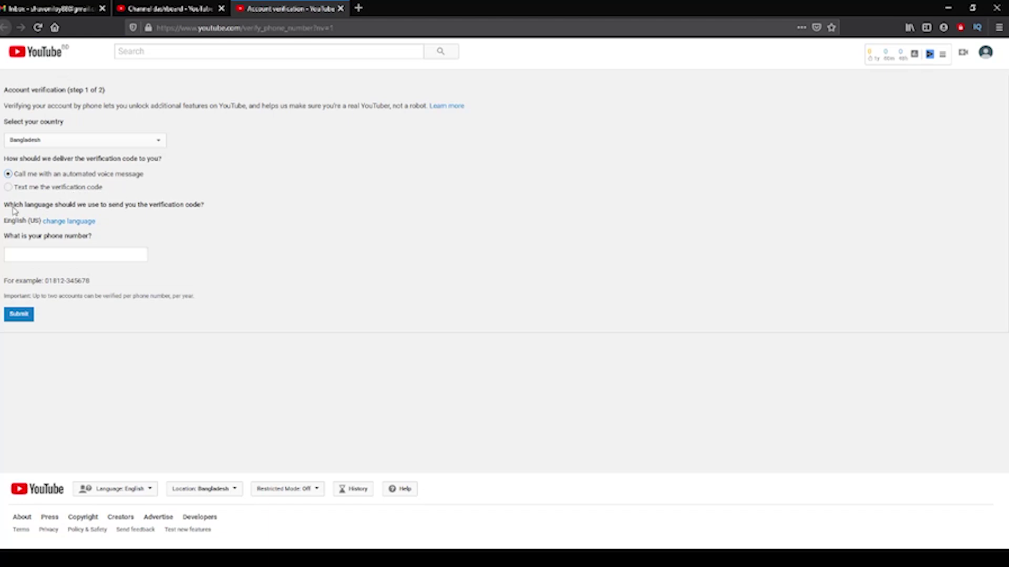
left_click(8, 188)
left_click(37, 258)
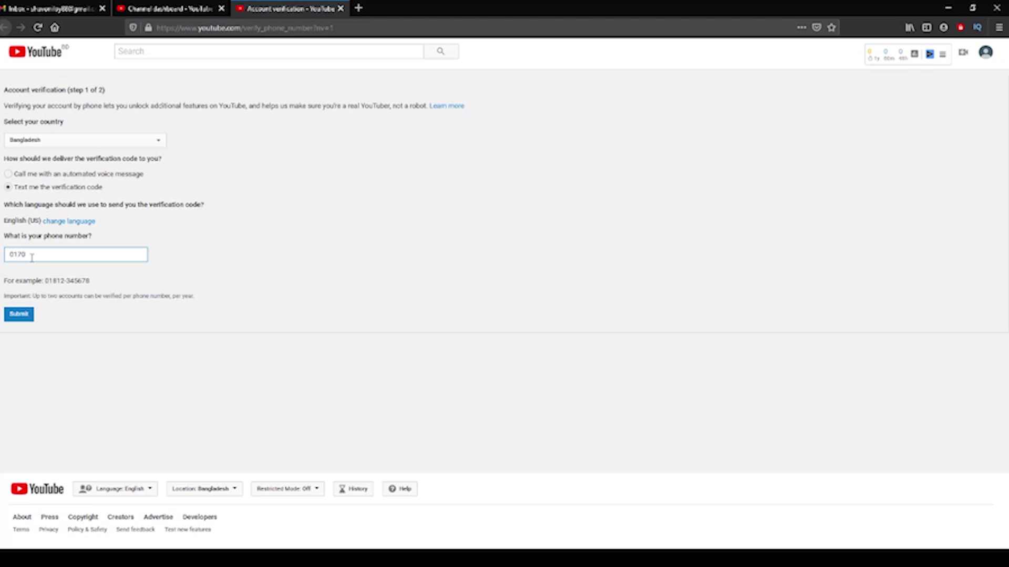
left_click(383, 232)
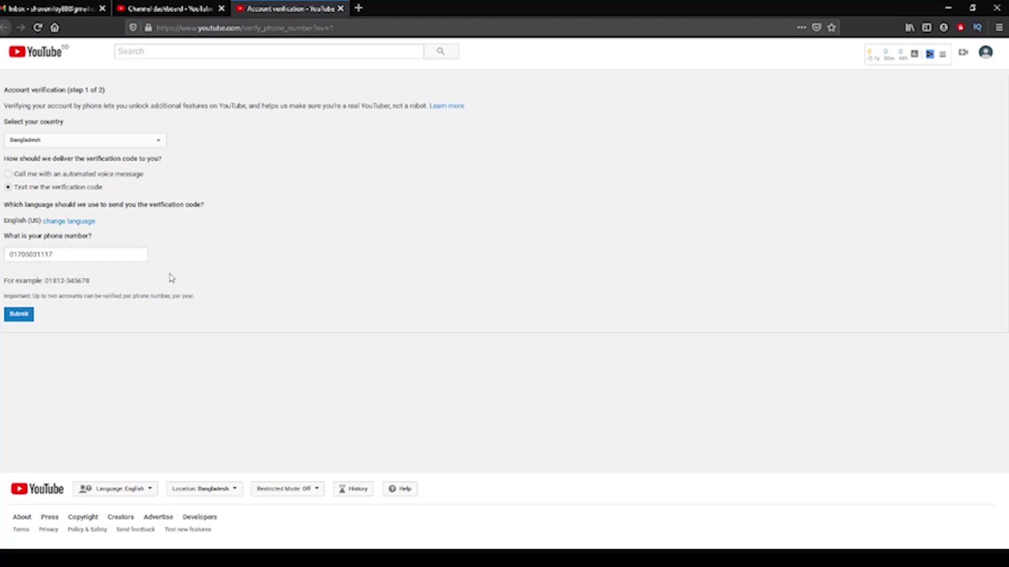
left_click(29, 318)
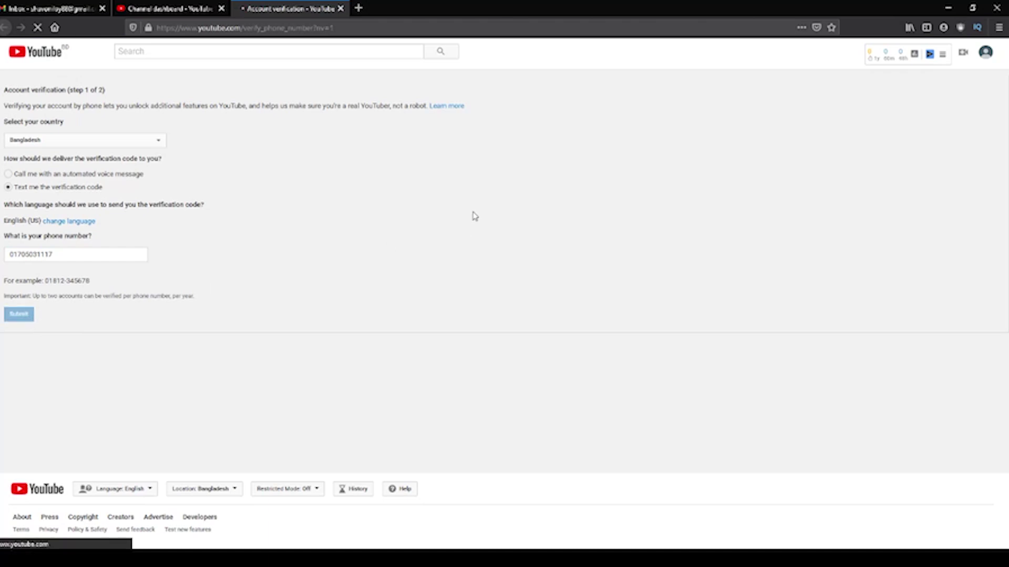
Enter and submit the 6-digit verification code, then close the verification tab
left_click(19, 147)
left_click_drag(3, 133, 114, 138)
left_click(226, 161)
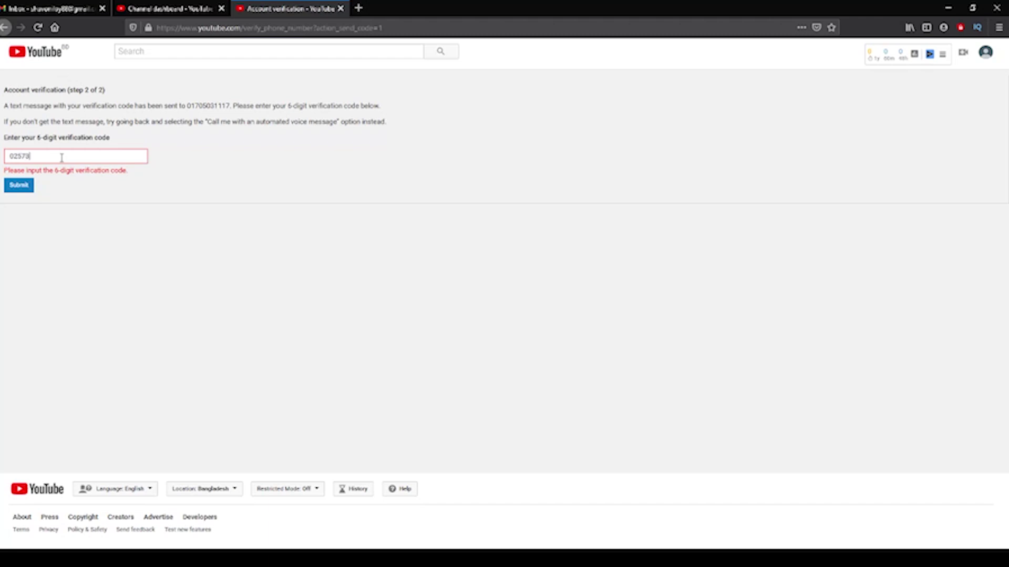
left_click(11, 186)
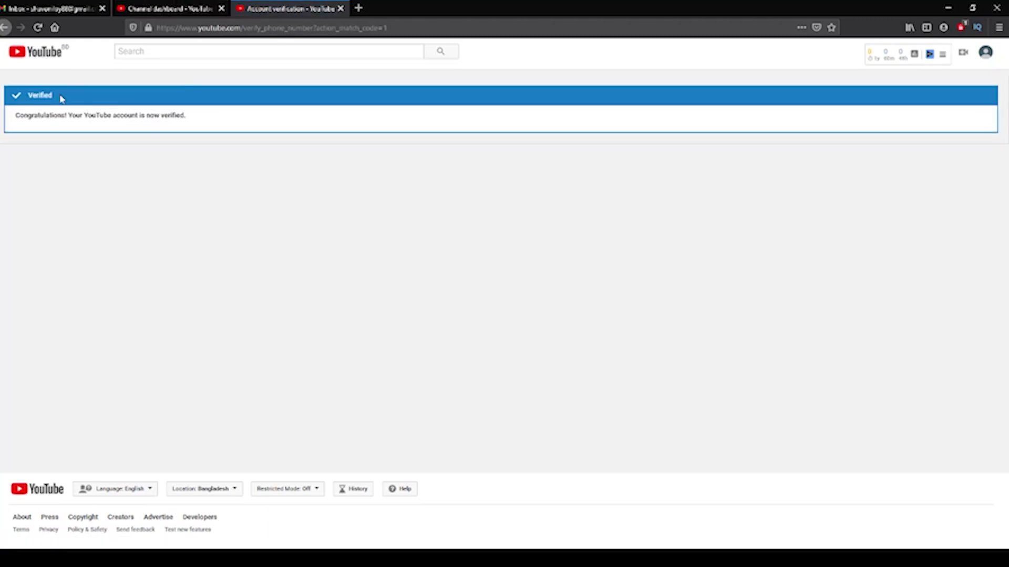
middle_click(293, 5)
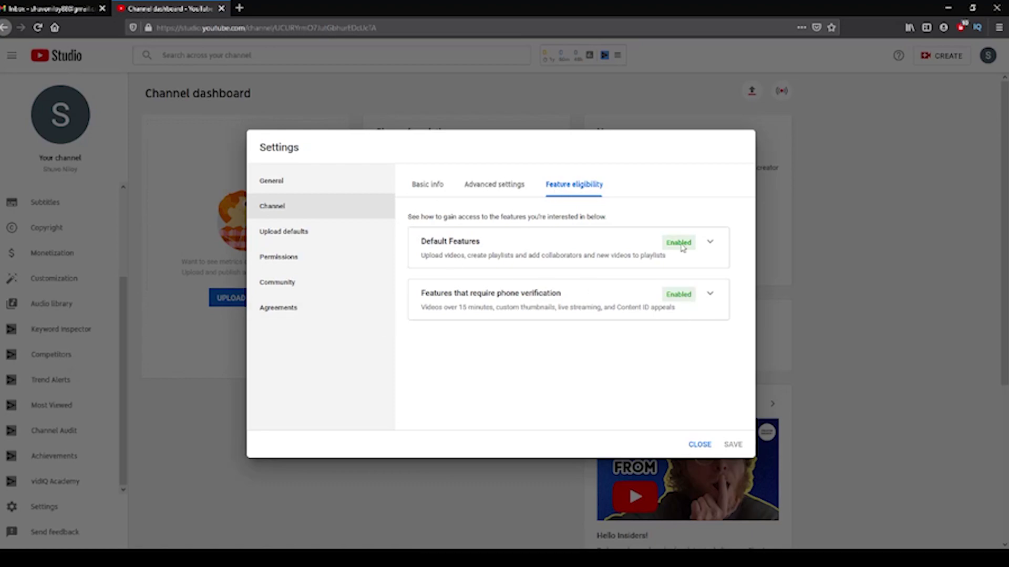
Set the channel's country of residence to Bangladesh in Basic info
left_click(513, 190)
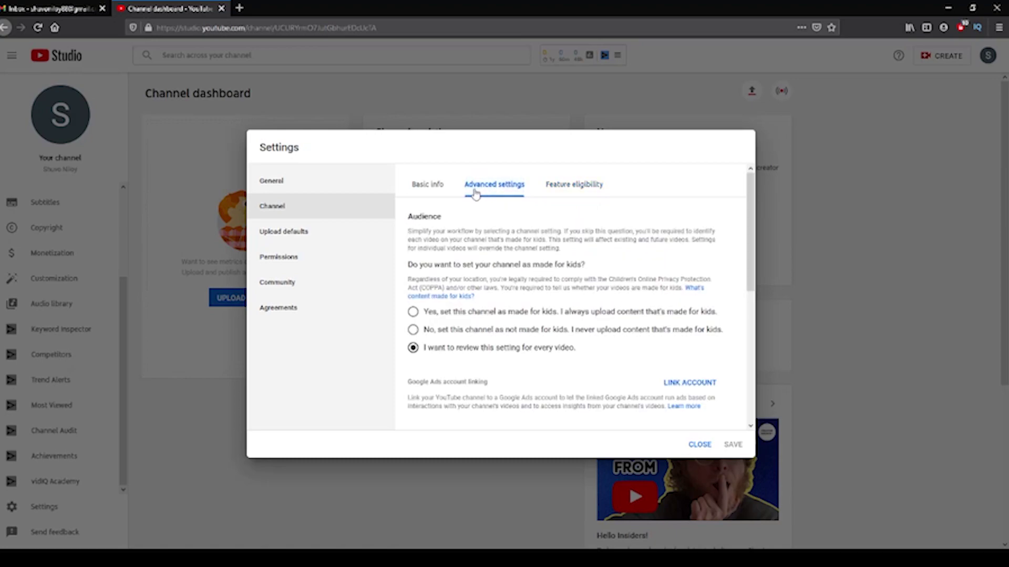
left_click(441, 189)
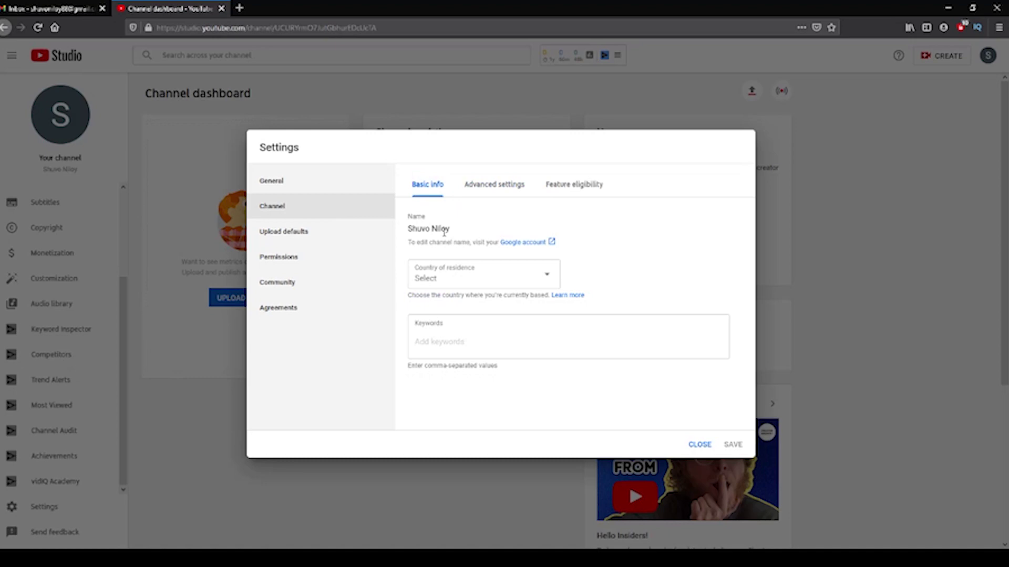
left_click_drag(414, 230, 463, 230)
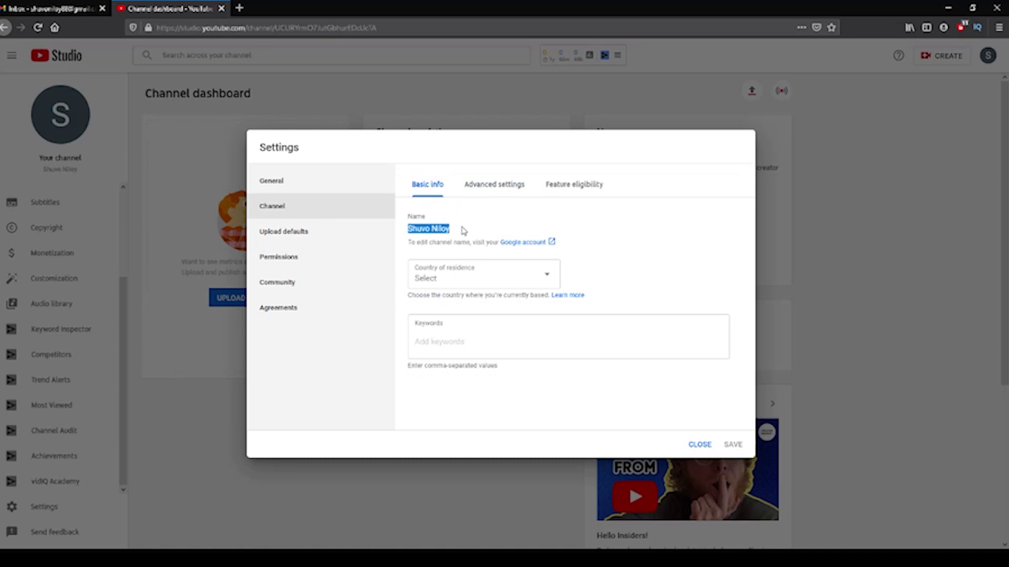
left_click(446, 279)
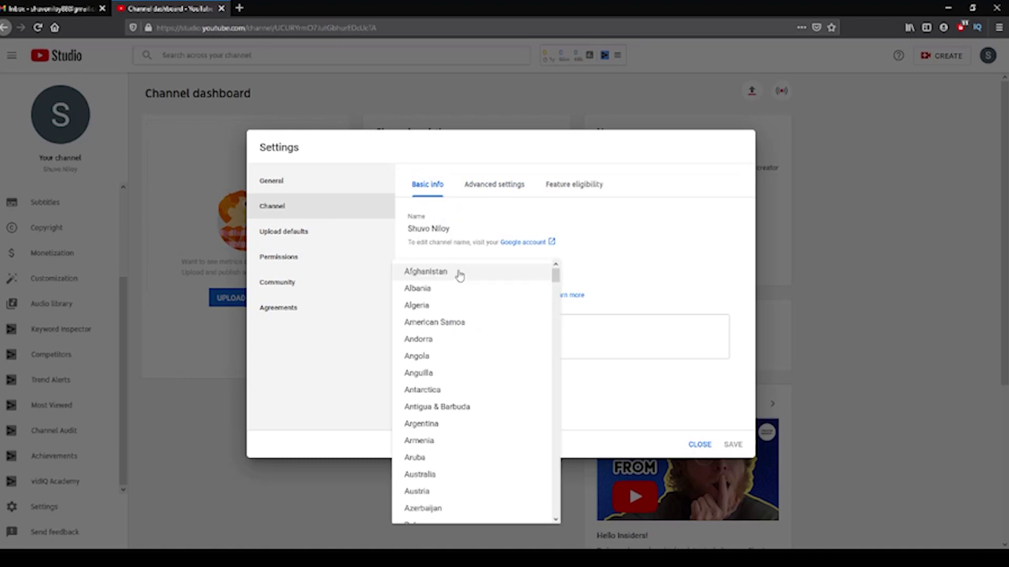
left_click(683, 269)
left_click(522, 275)
scroll(499, 405, "down", 3)
left_click(473, 403)
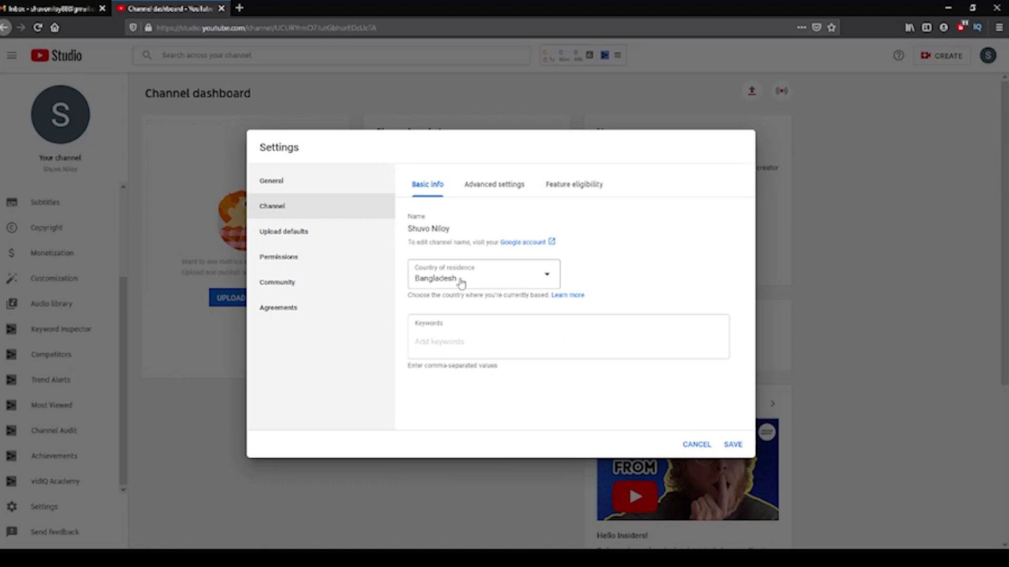
Add three comma-separated keywords from the owner's name, then glance at Advanced settings
left_click(454, 343)
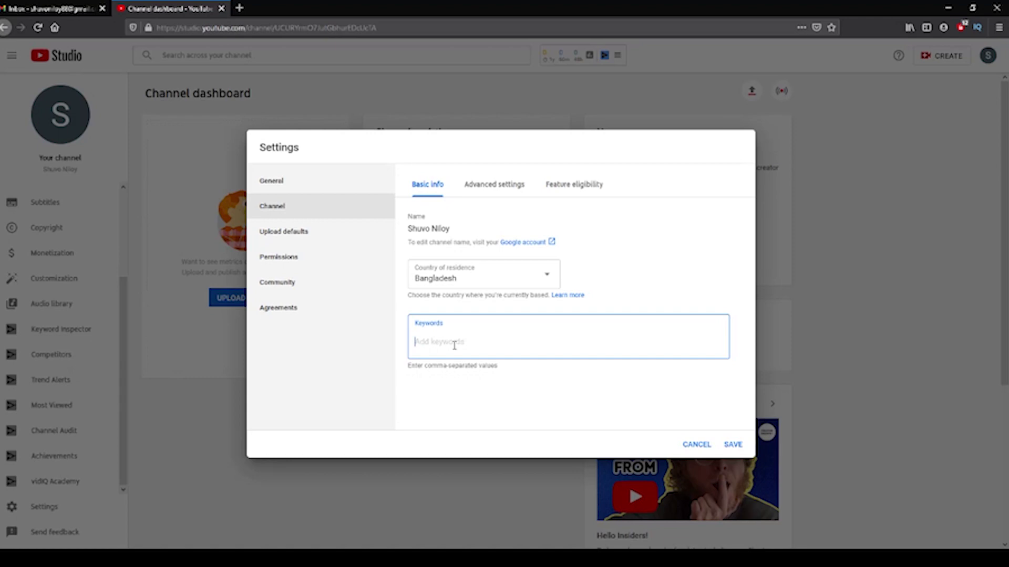
type("sh")
type("uvoniloy,shuvo,")
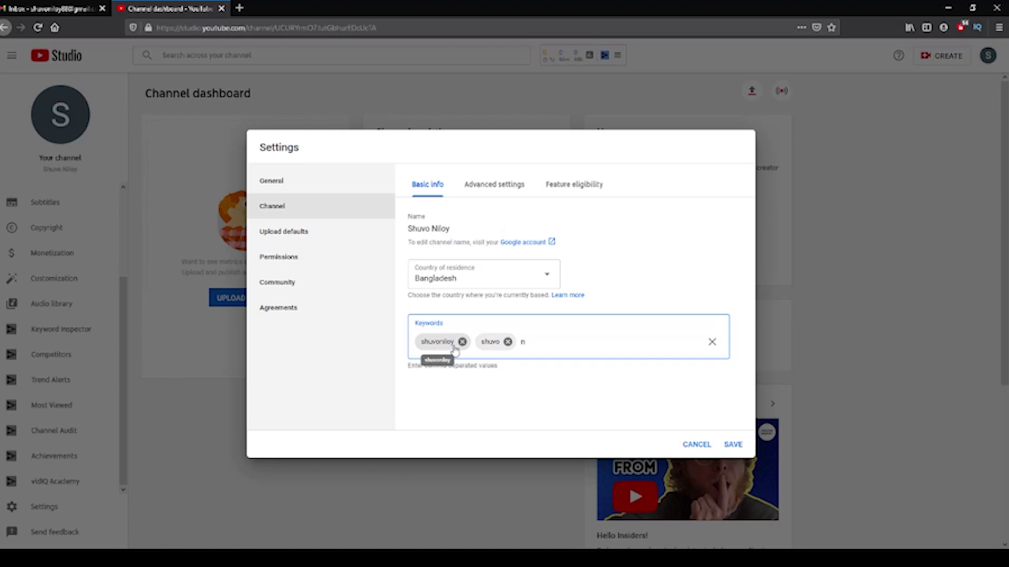
type("niloy,")
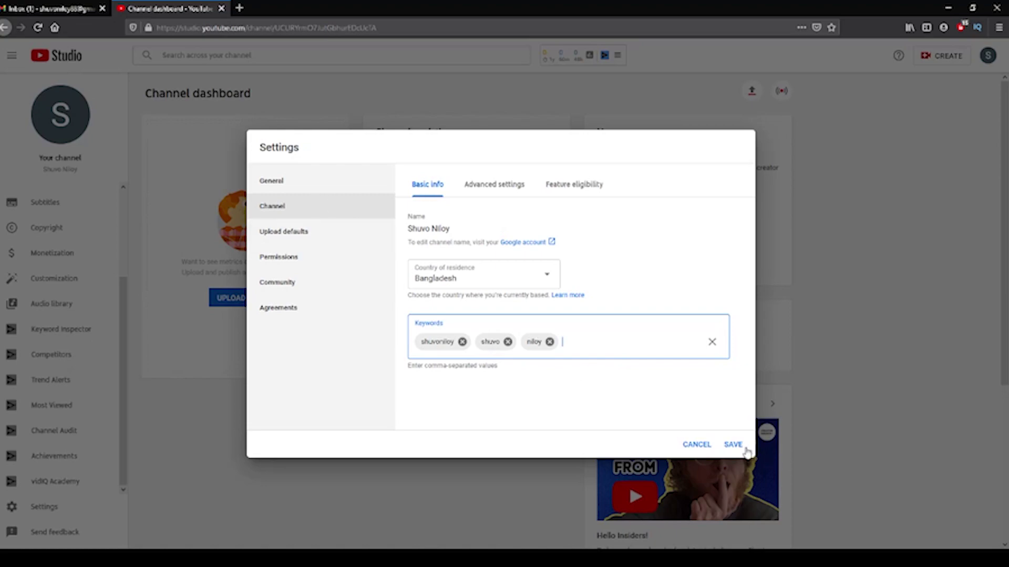
left_click(483, 186)
scroll(489, 317, "down", 2)
scroll(489, 318, "down", 5)
scroll(509, 373, "up", 5)
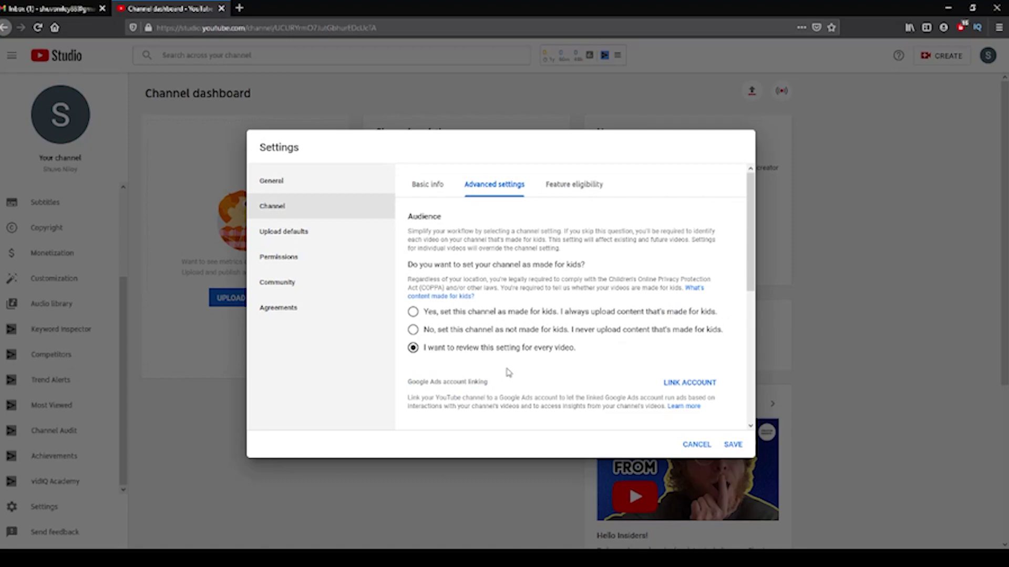
scroll(508, 373, "down", 5)
scroll(594, 378, "up", 5)
left_click(425, 185)
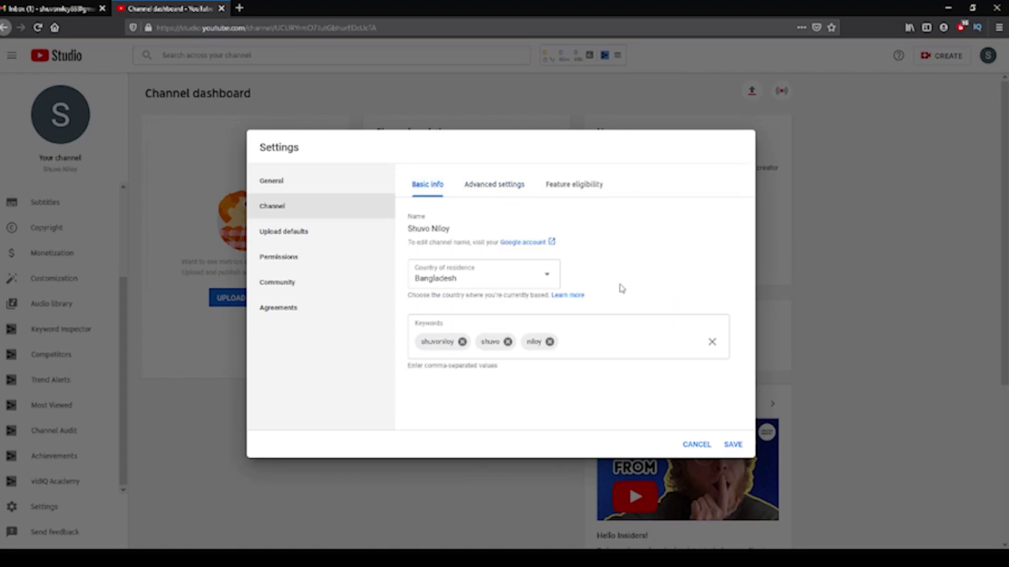
In Advanced settings choose 'No, set this channel as not made for kids', then return to Basic info
left_click(497, 184)
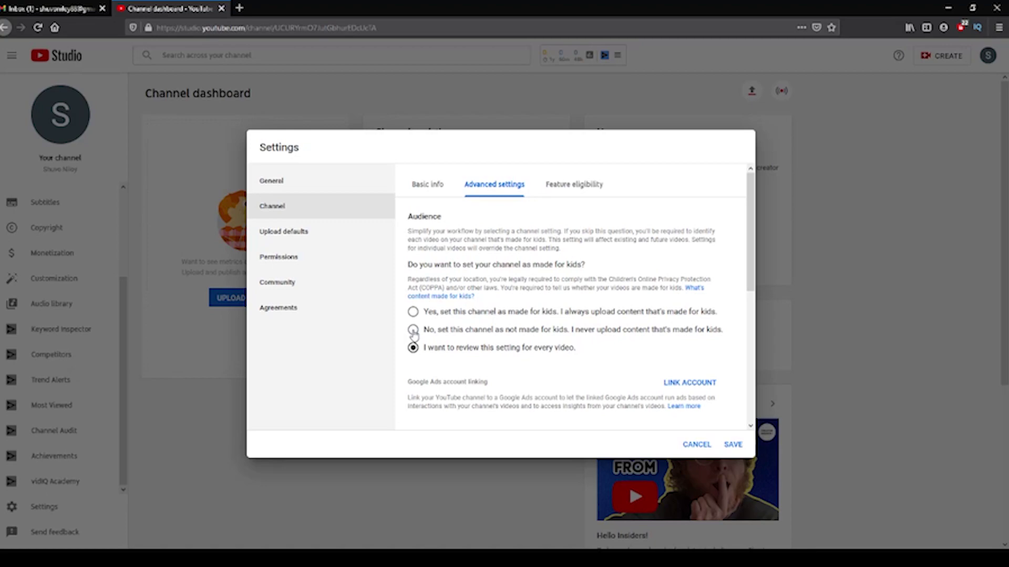
left_click(413, 329)
scroll(525, 341, "down", 2)
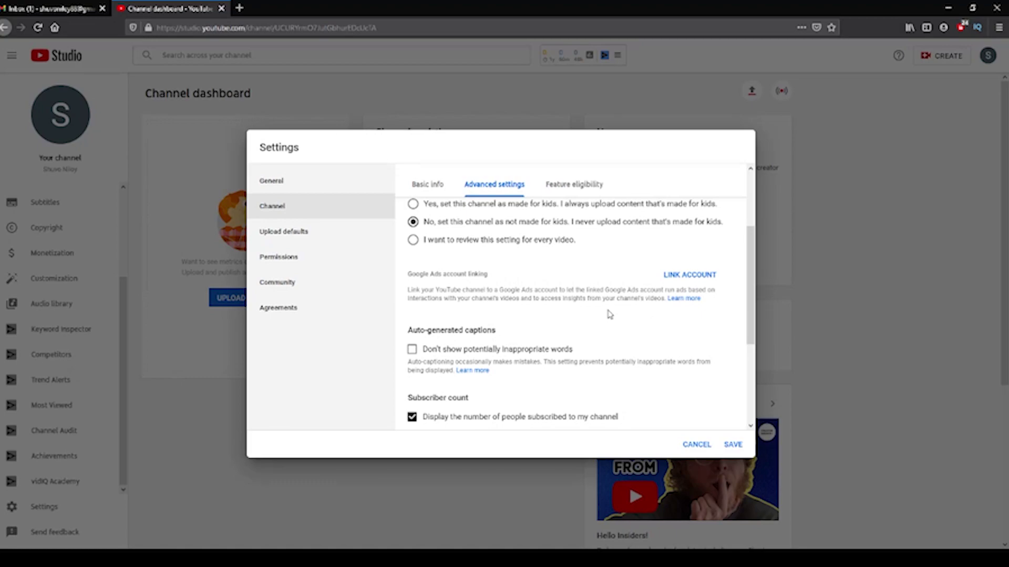
scroll(610, 314, "down", 2)
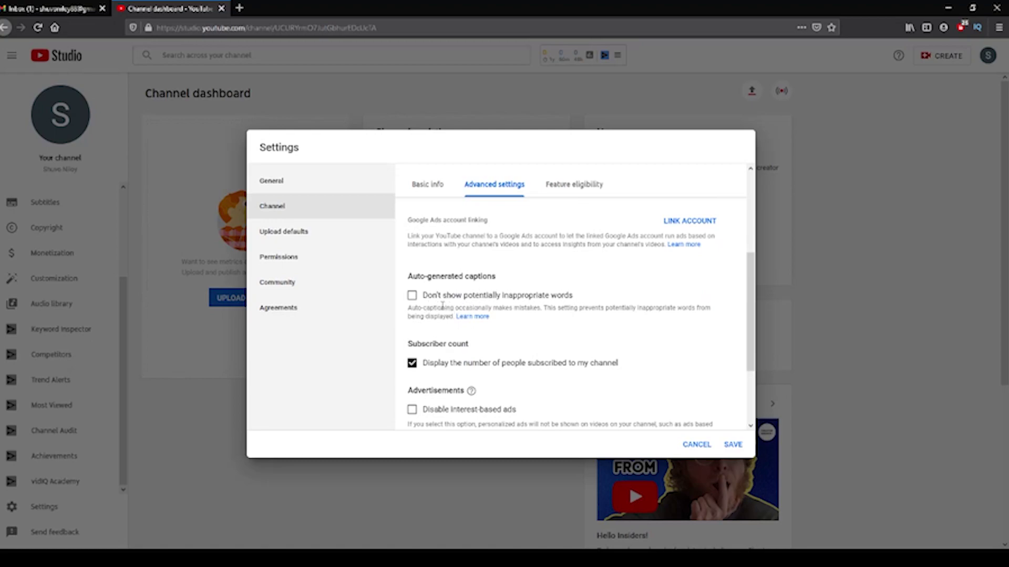
scroll(644, 327, "down", 3)
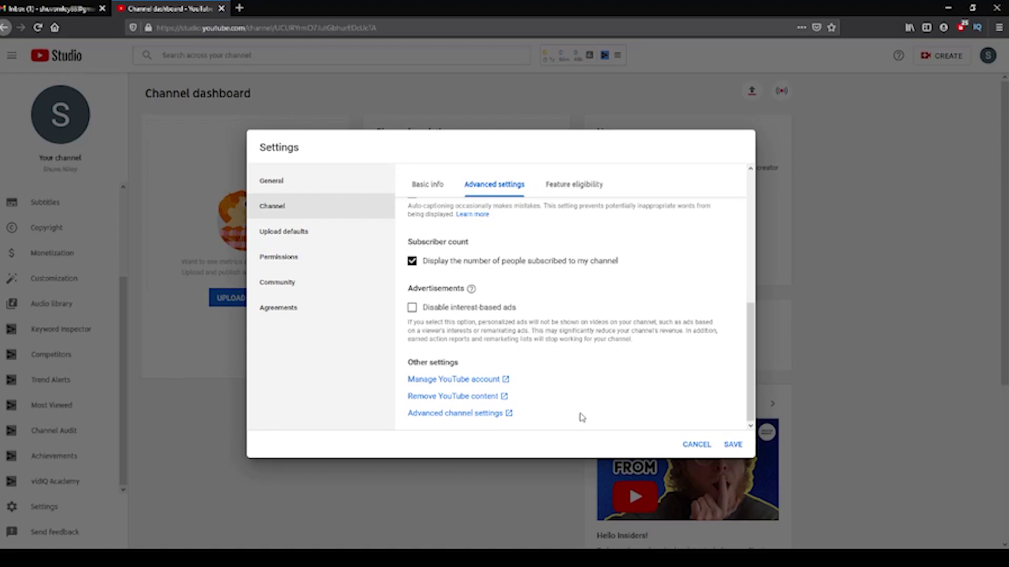
scroll(582, 417, "up", 8)
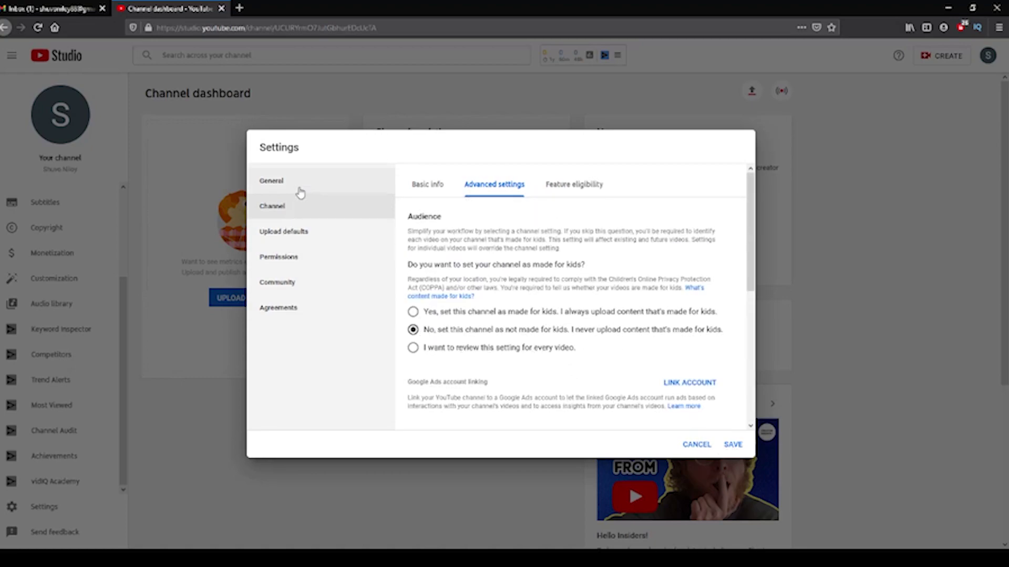
left_click(427, 185)
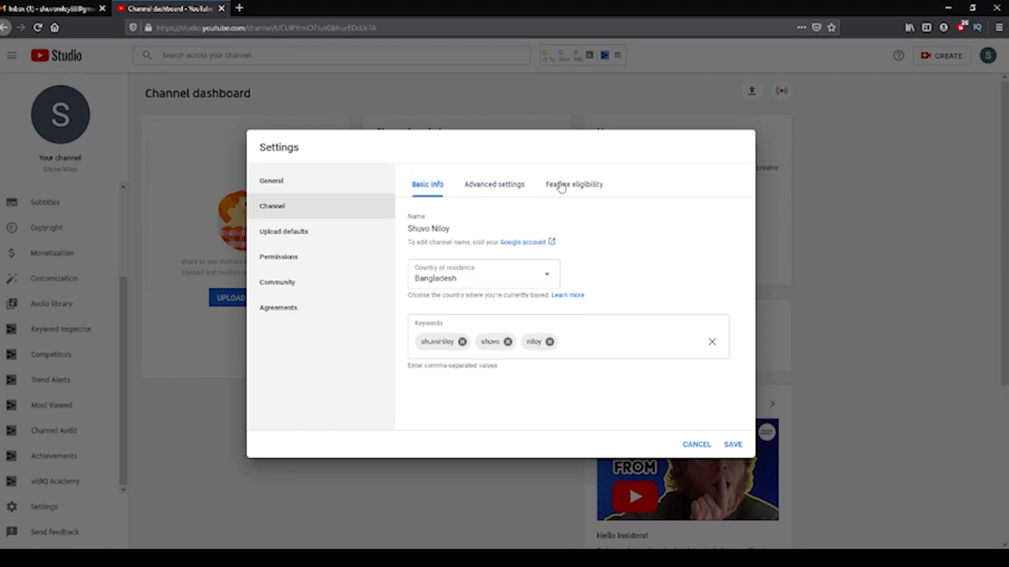
Check the General default currency, then view the Upload defaults section
left_click(346, 194)
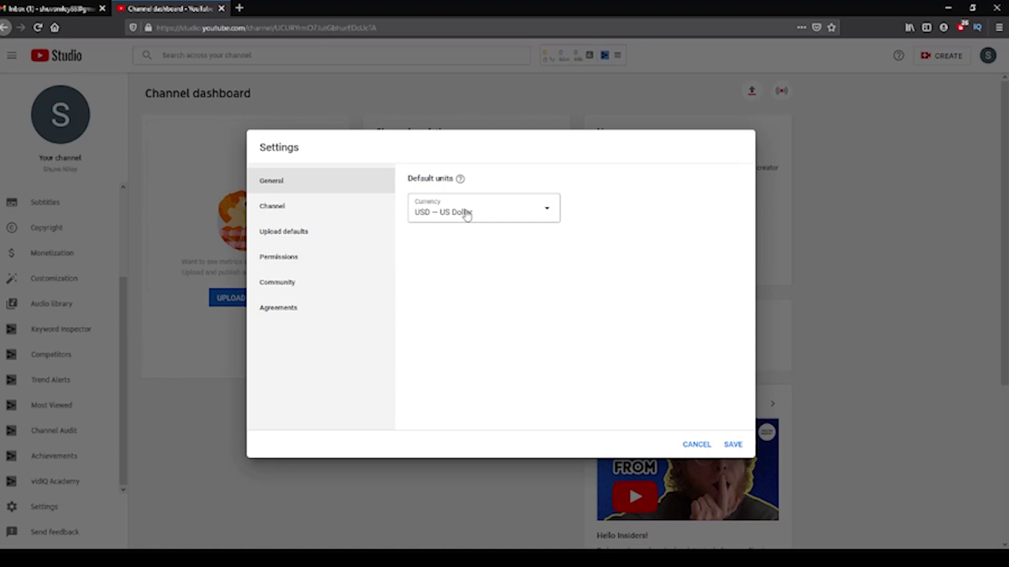
left_click(271, 235)
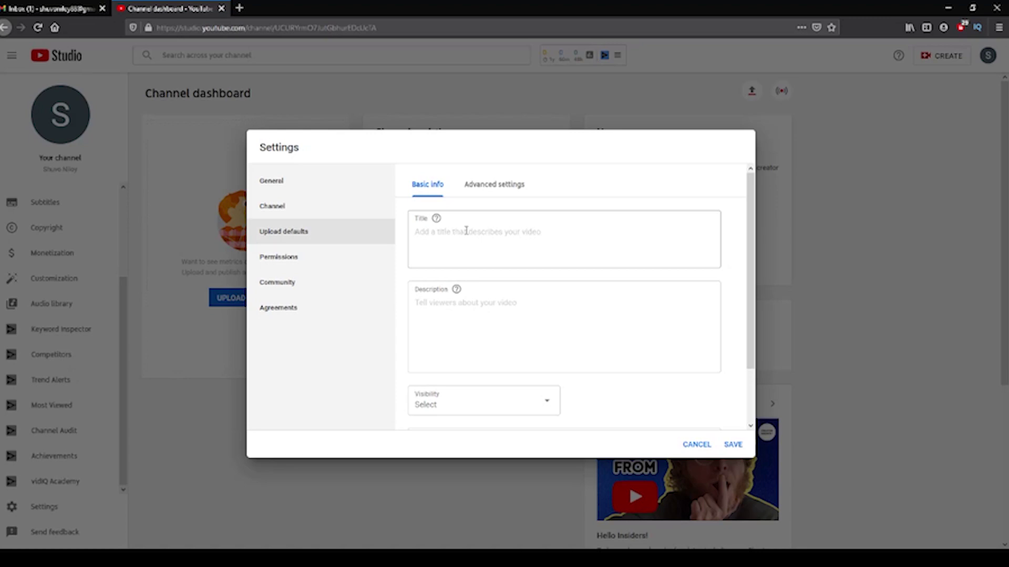
Leave the default upload title and visibility unset, then view the channel's Permissions
left_click(467, 233)
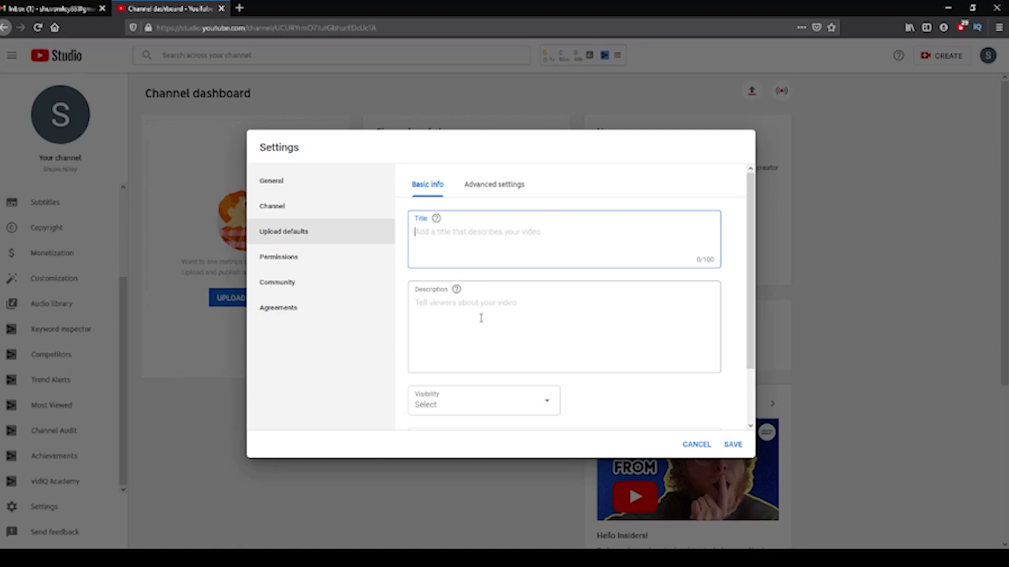
scroll(481, 315, "down", 2)
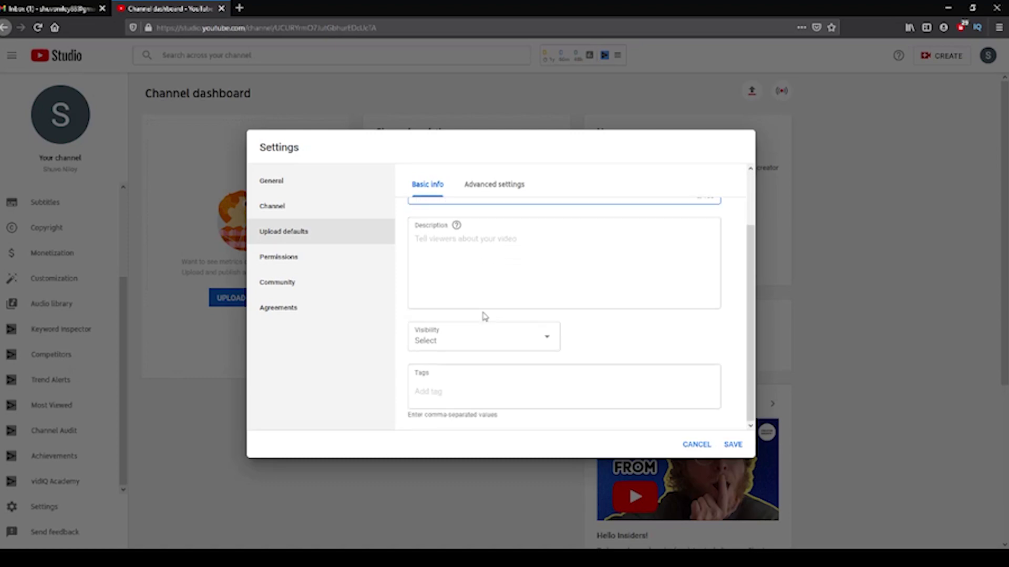
left_click(464, 345)
left_click(609, 339)
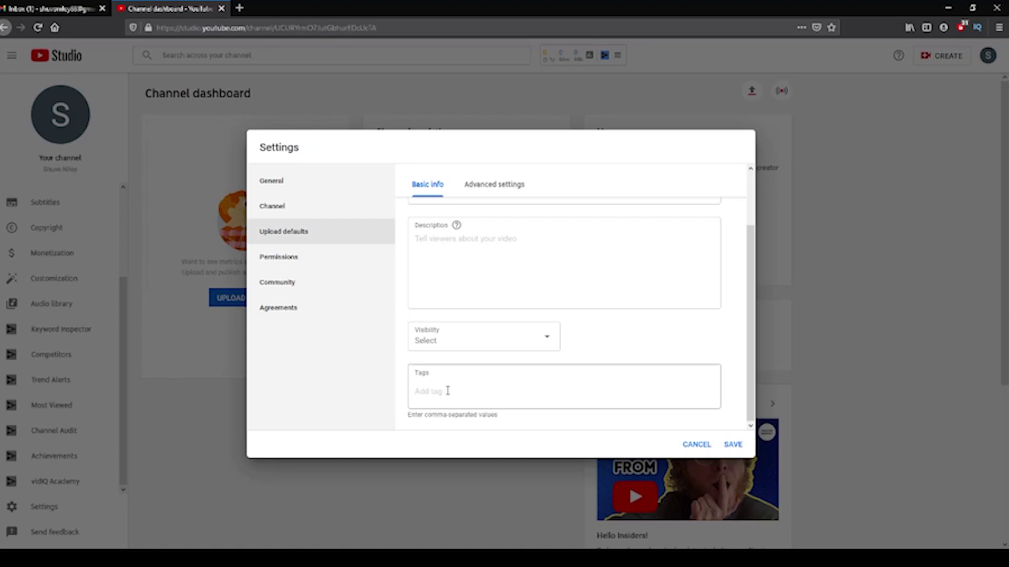
scroll(448, 391, "up", 2)
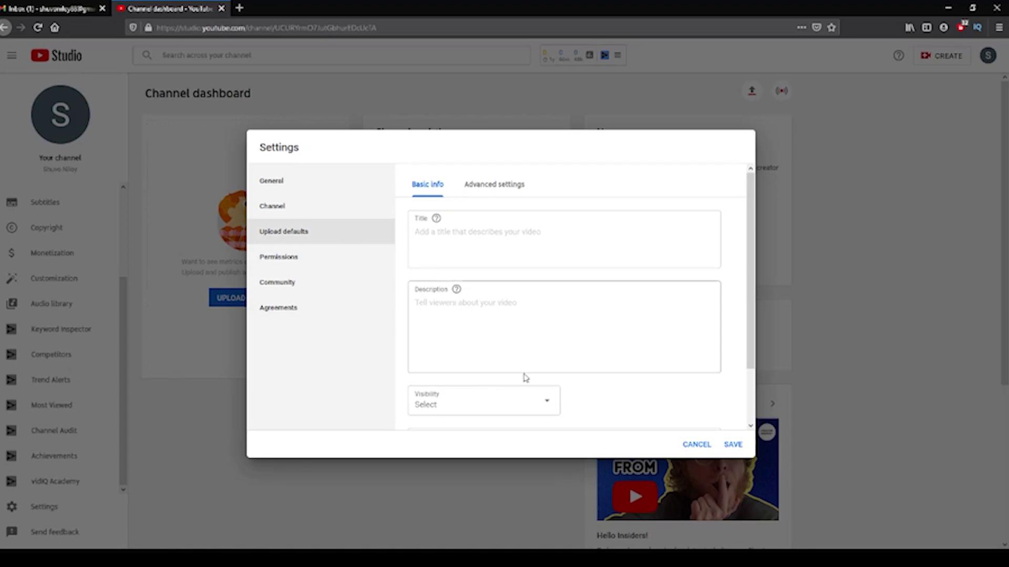
left_click(295, 261)
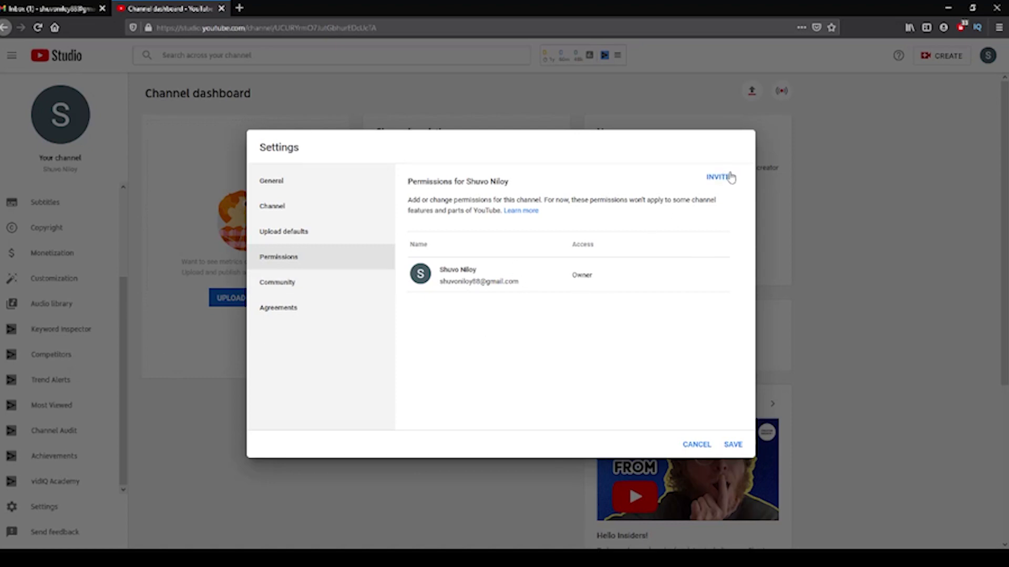
Look over Community, Agreements, Channel and General settings, then save and close Settings
left_click(317, 282)
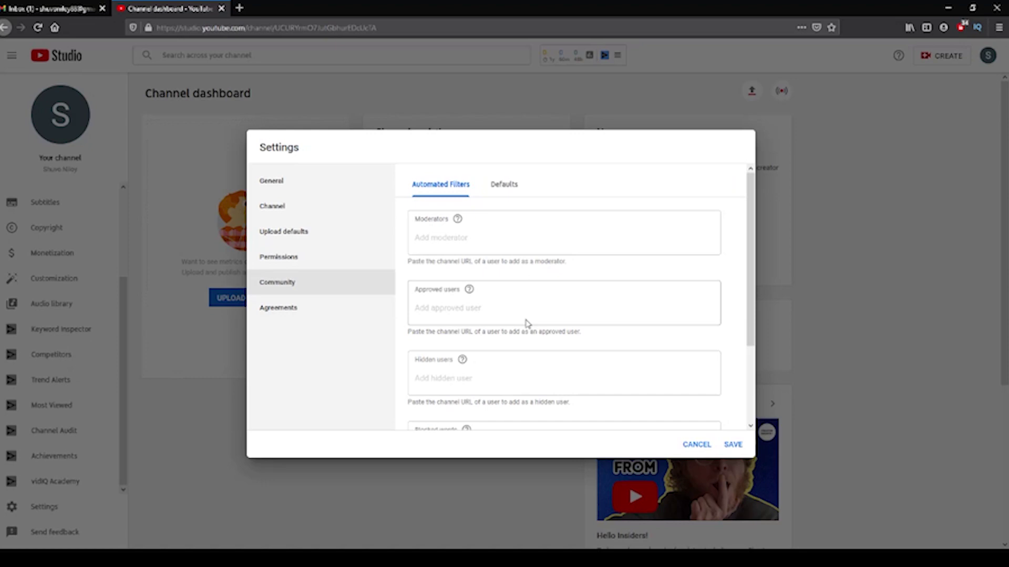
scroll(527, 323, "down", 2)
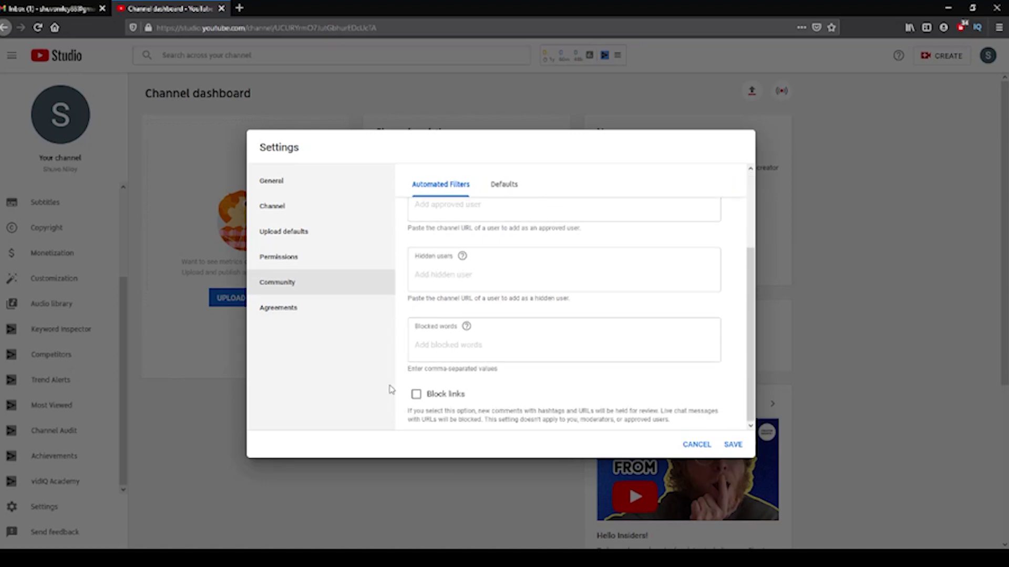
left_click(329, 314)
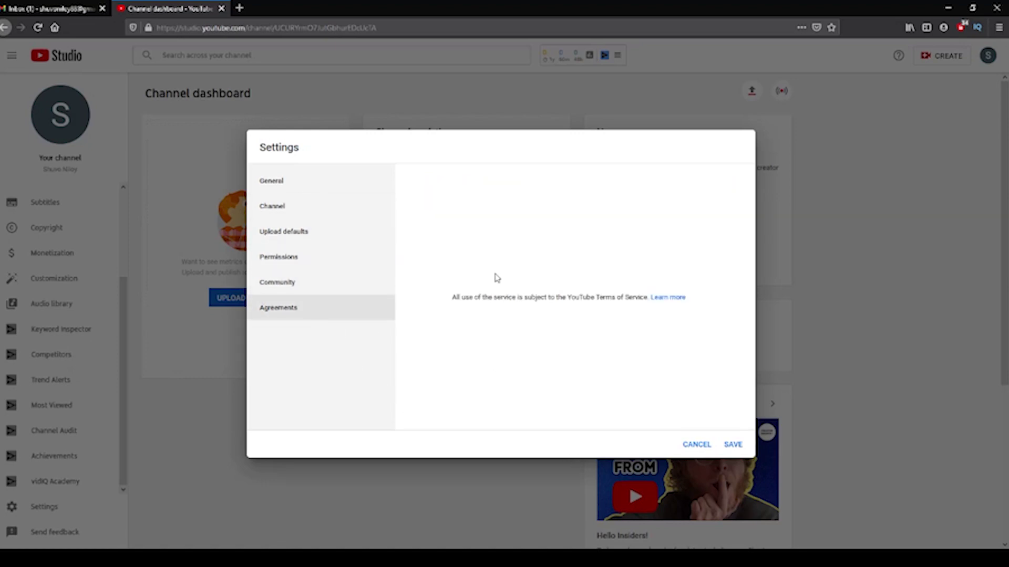
left_click(362, 205)
left_click(371, 189)
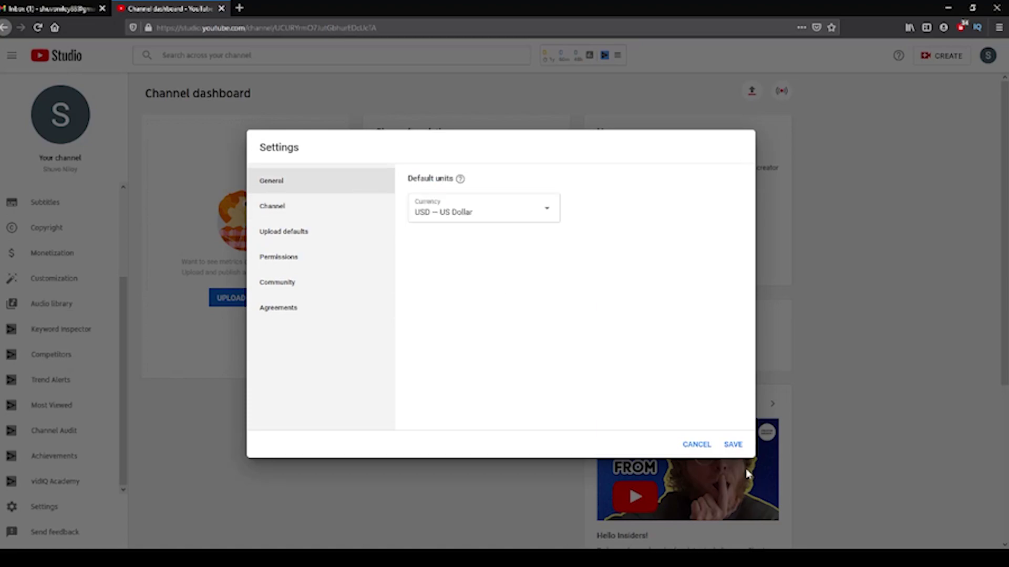
left_click(734, 444)
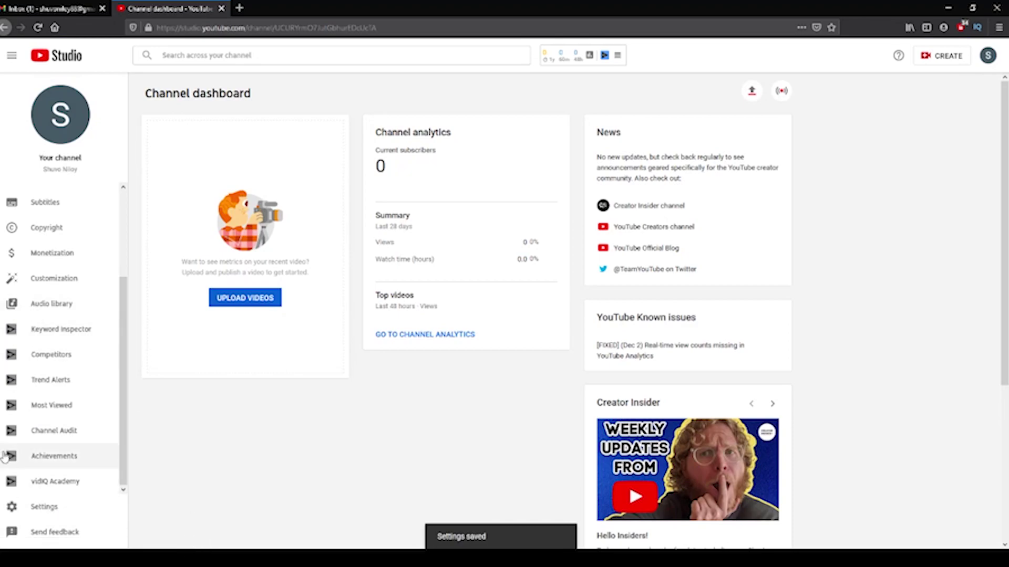
Open Channel customization, dismiss the new-feature tip, and switch to the Branding section
scroll(4, 457, "up", 3)
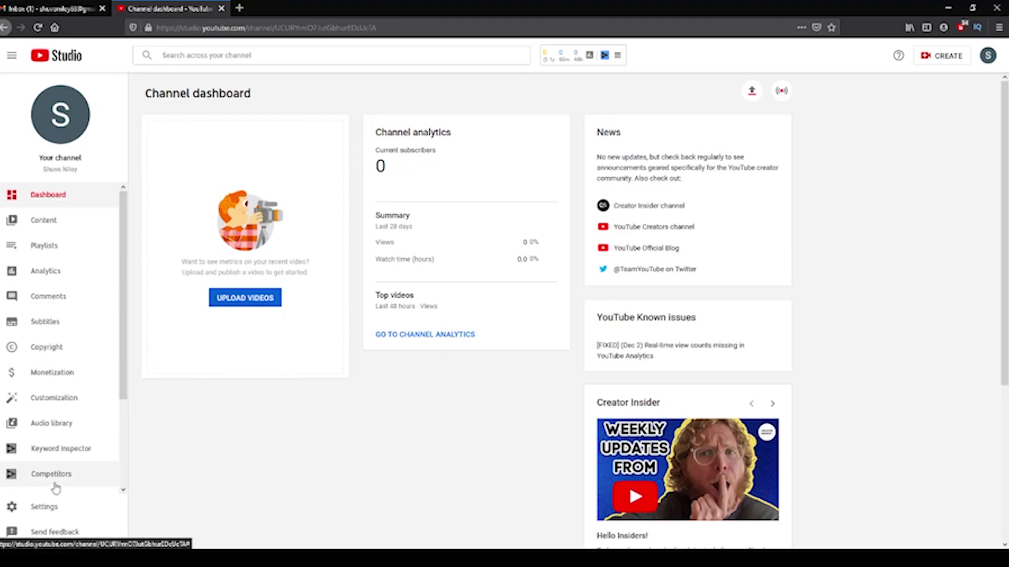
left_click(66, 407)
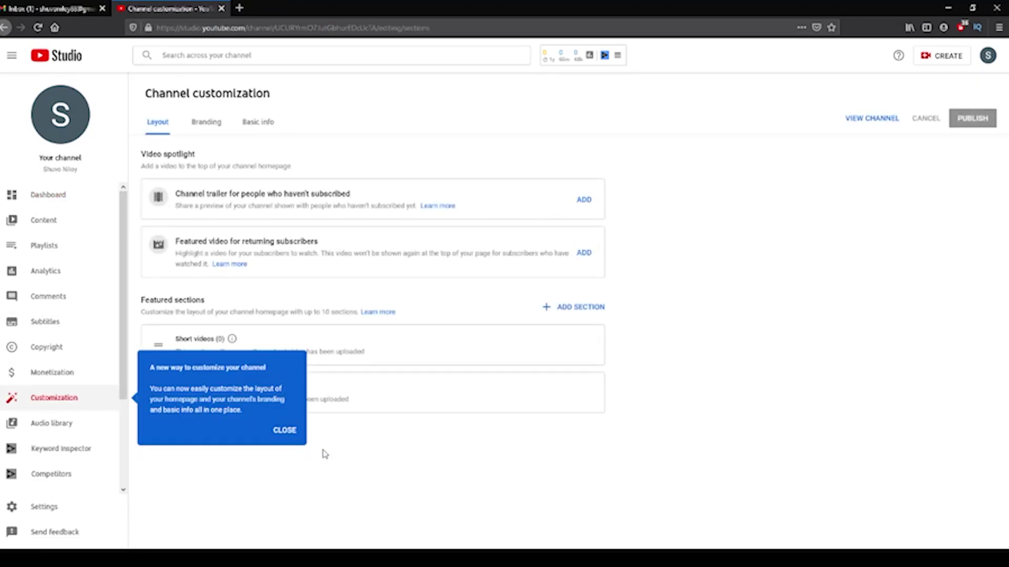
left_click(287, 431)
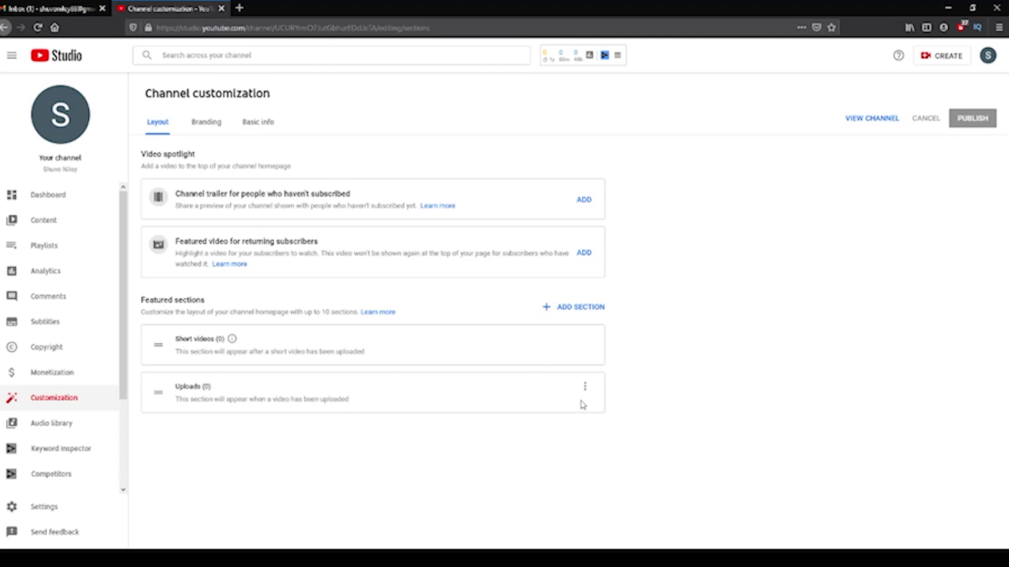
left_click(203, 123)
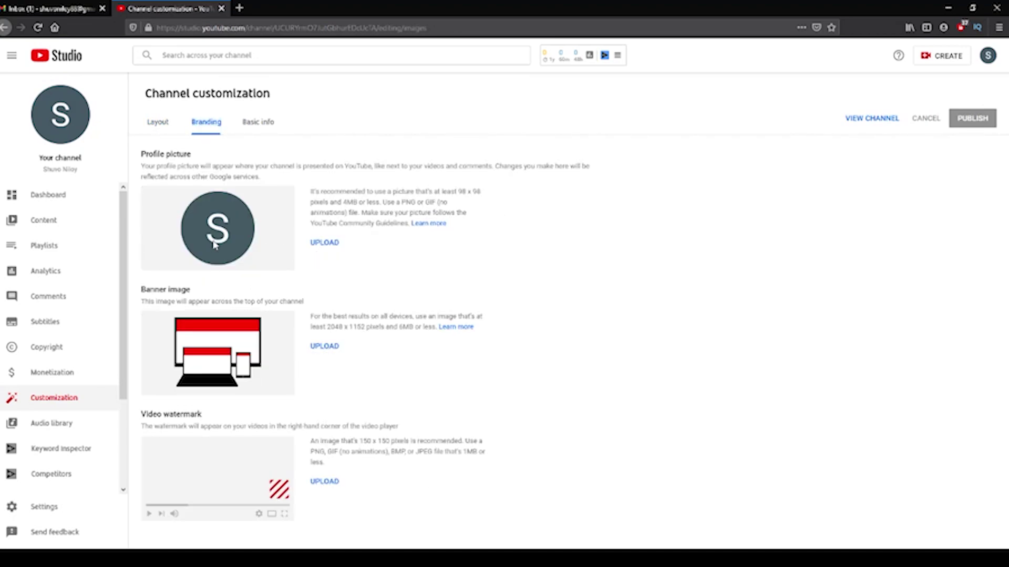
Upload and crop a new profile picture, then upload the banner image and confirm its crop
left_click(314, 246)
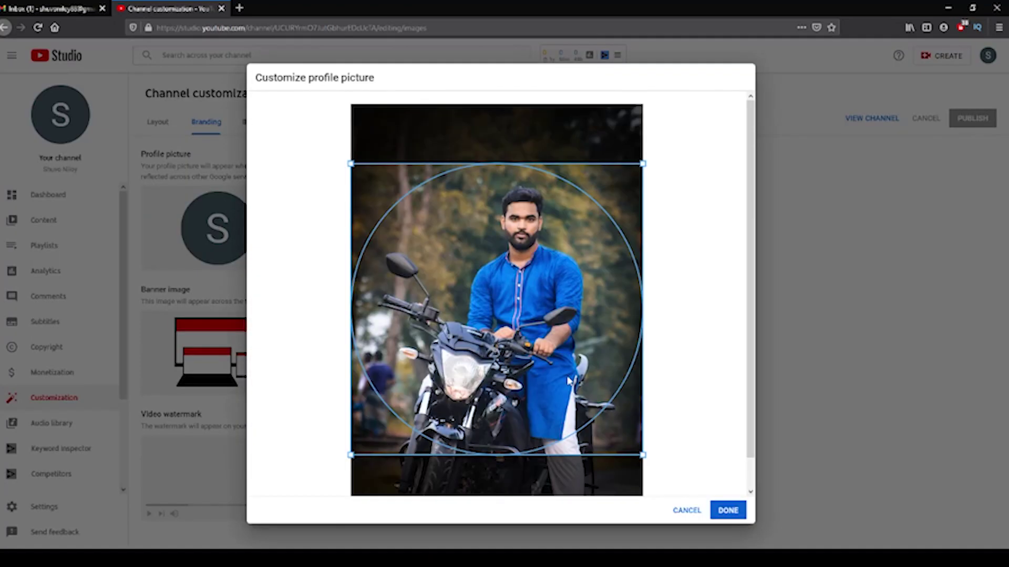
left_click_drag(548, 352, 549, 355)
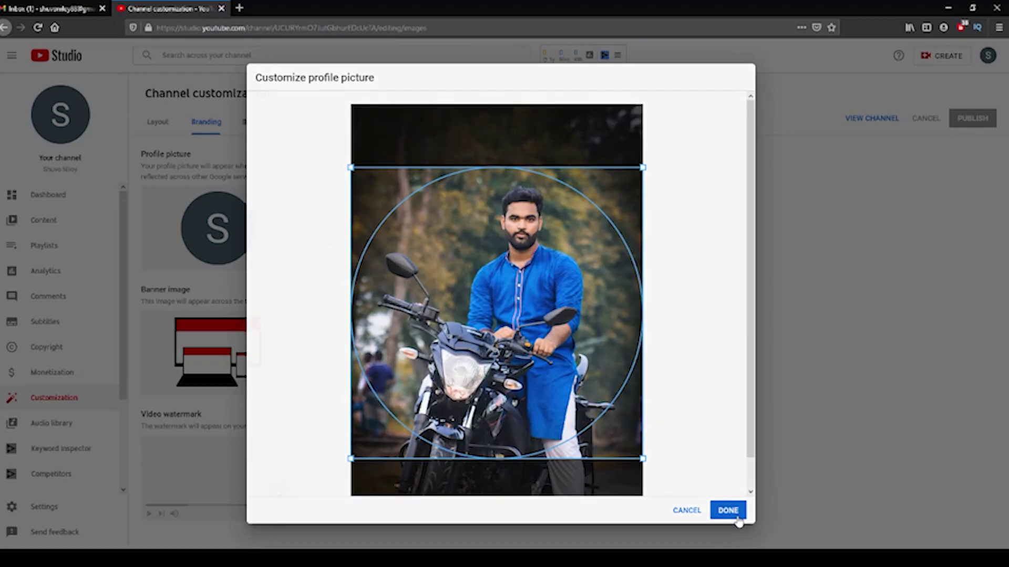
left_click(728, 510)
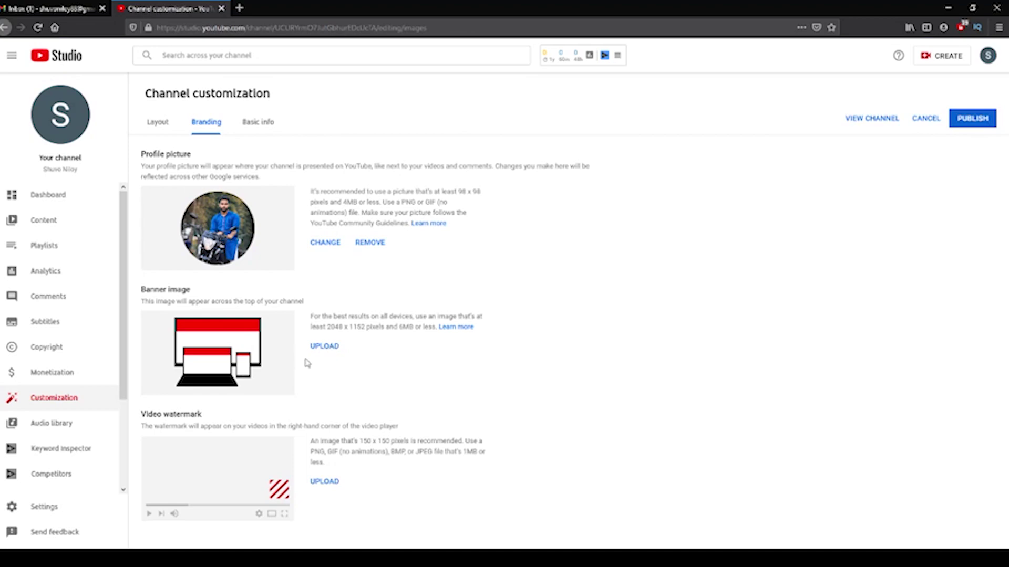
left_click(333, 351)
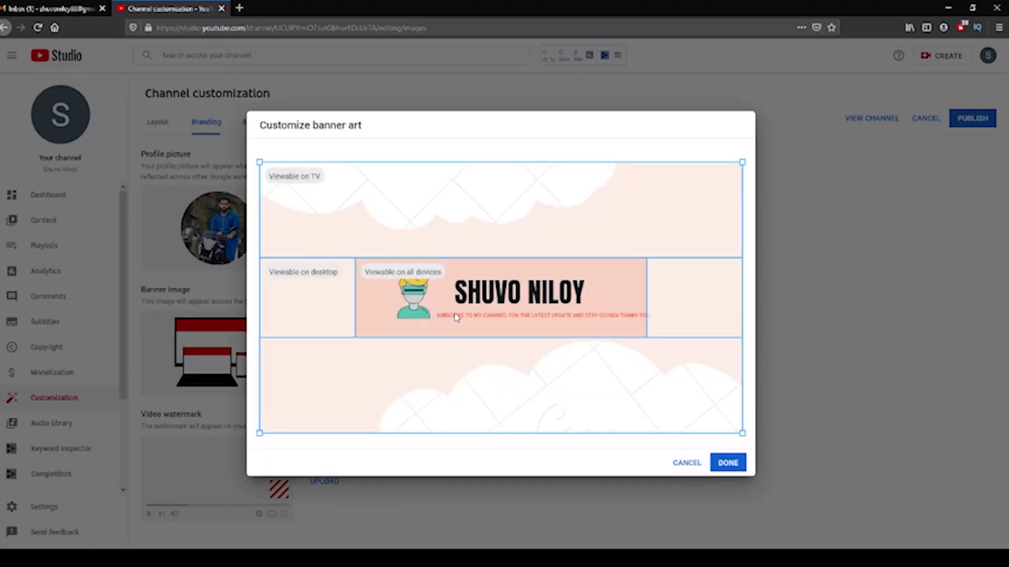
left_click(737, 462)
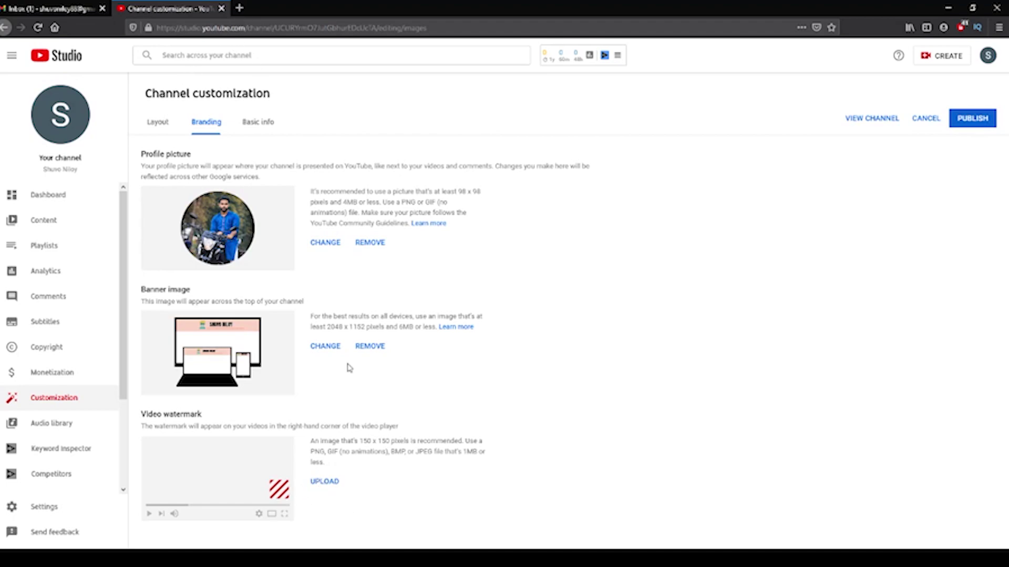
Add the banner artwork as the video watermark, shifting its crop right, and publish the branding
left_click(324, 482)
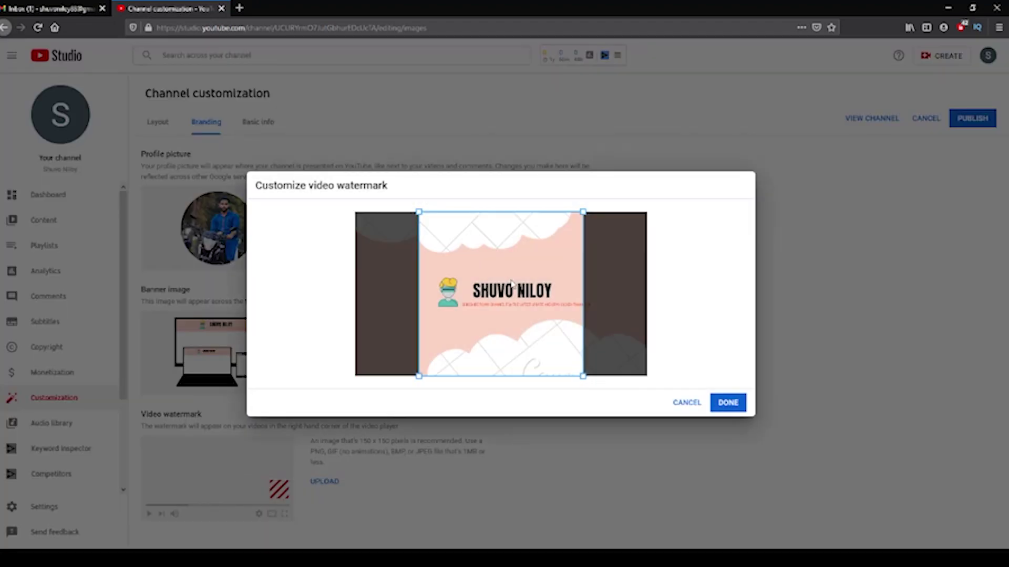
left_click_drag(547, 324, 559, 325)
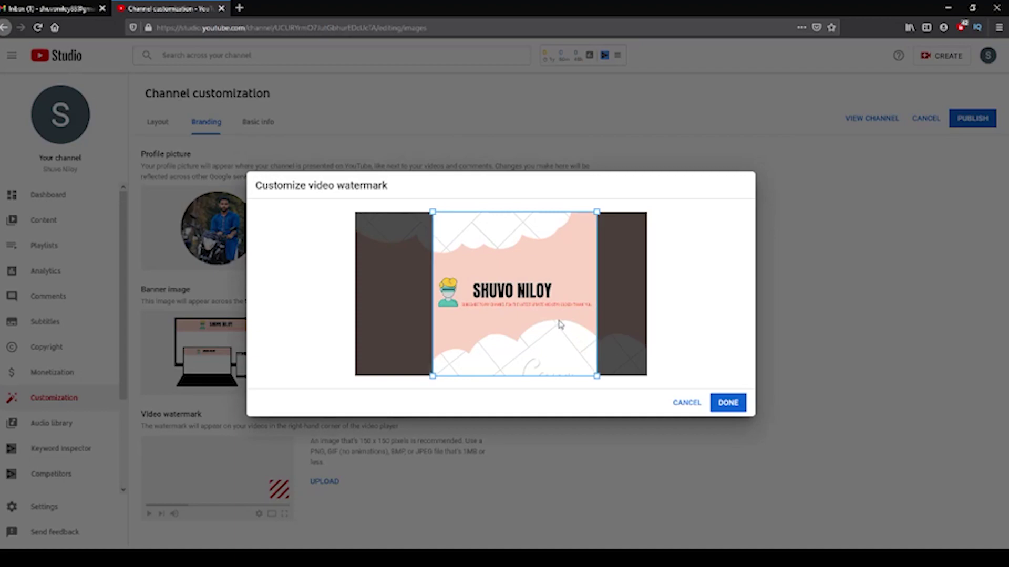
left_click(742, 403)
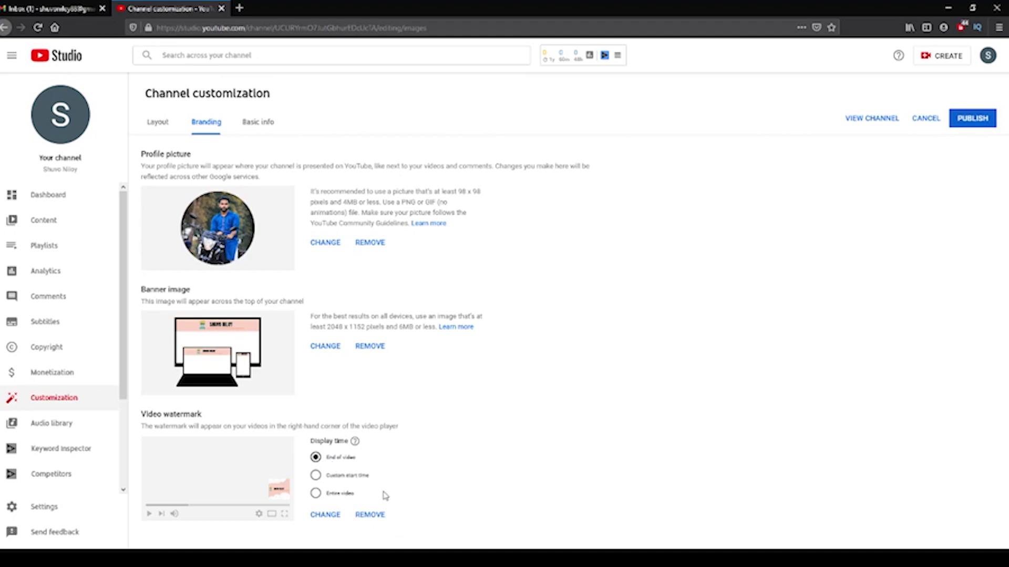
left_click(982, 120)
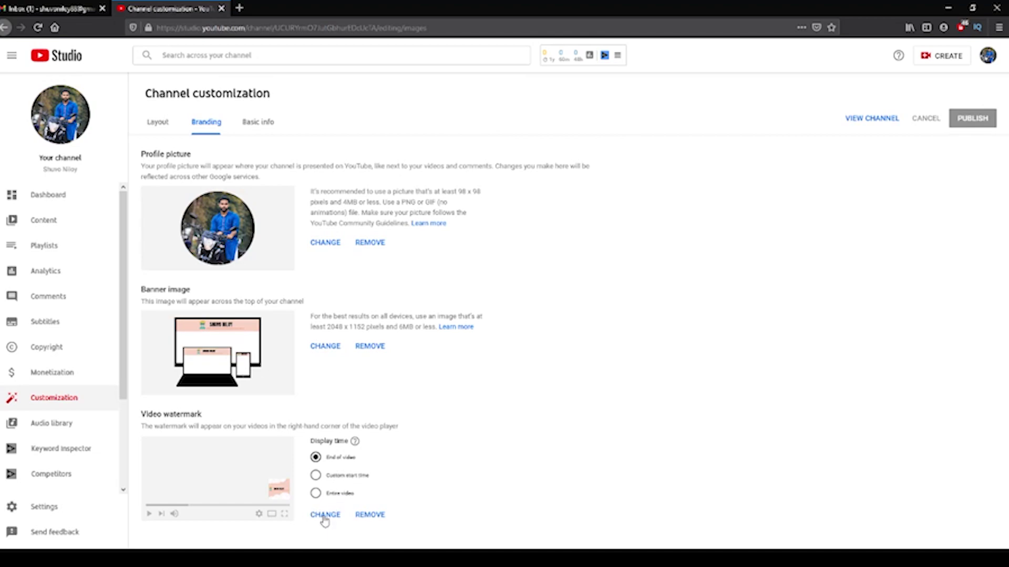
left_click(259, 121)
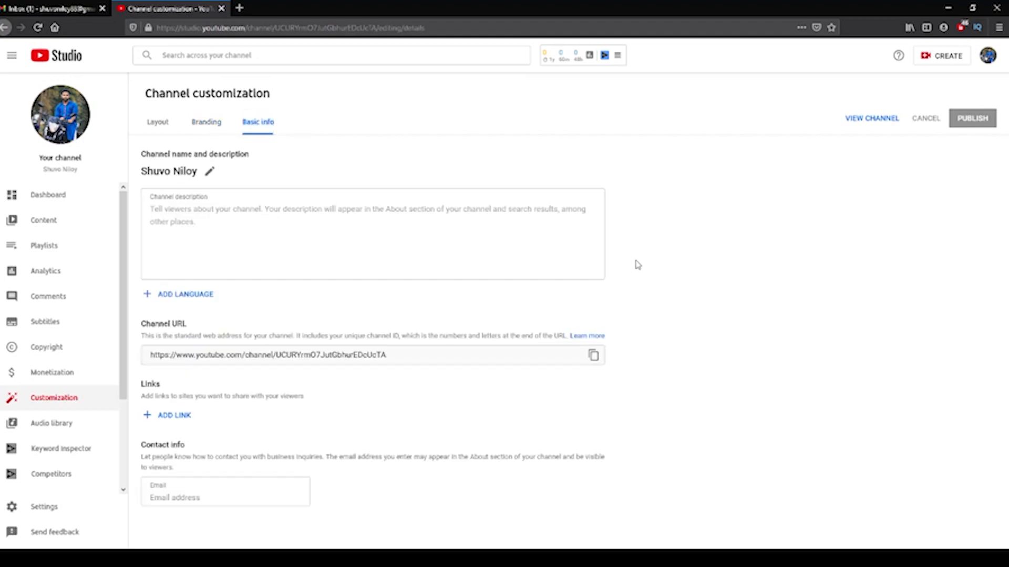
left_click(194, 208)
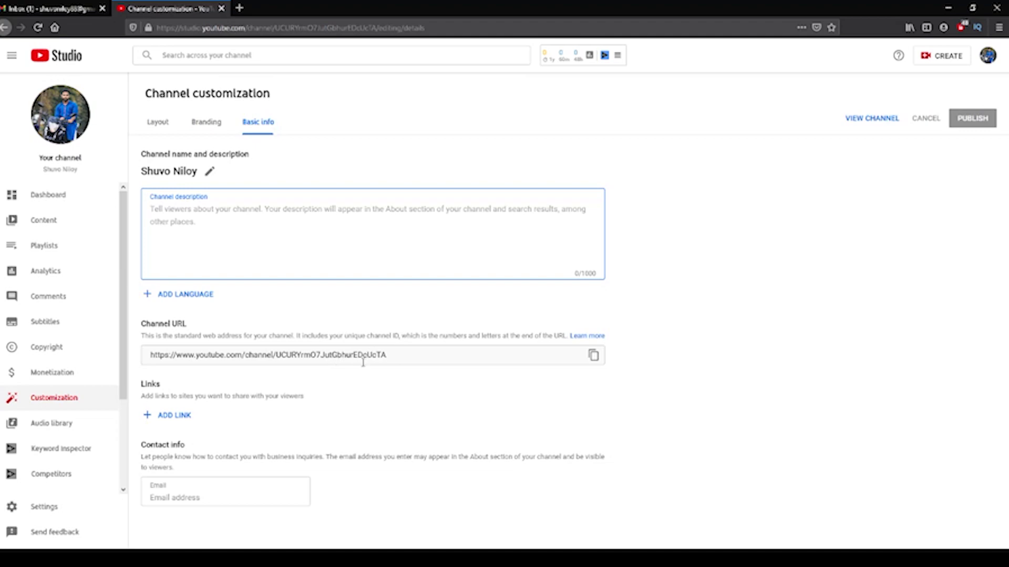
double_click(144, 385)
left_click(191, 395)
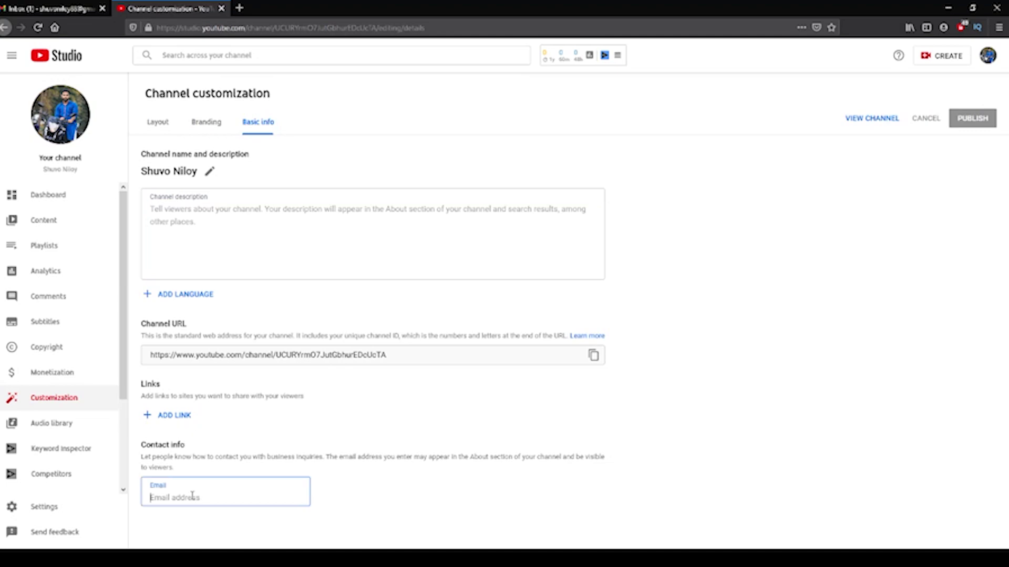
left_click(197, 211)
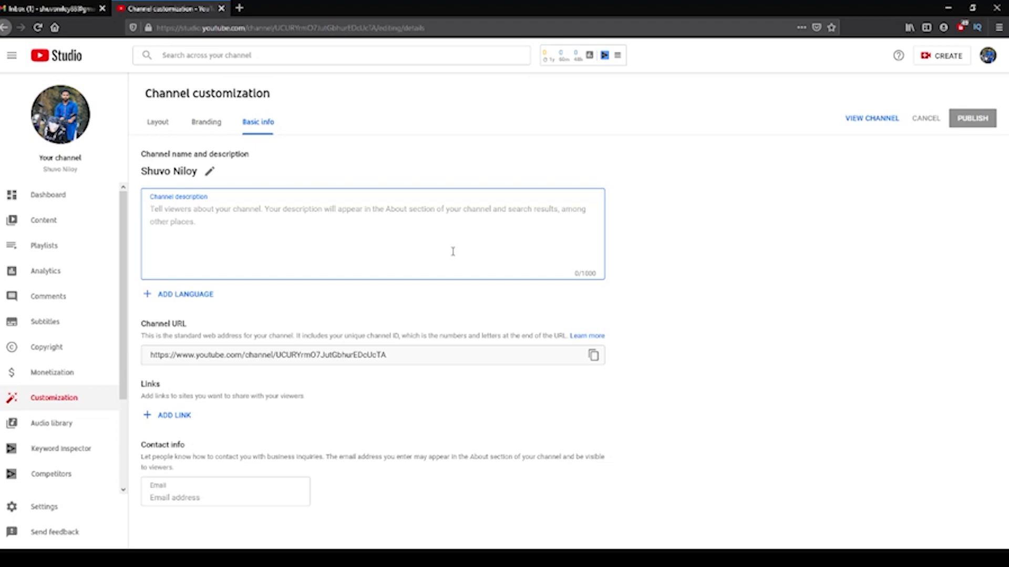
left_click(336, 557)
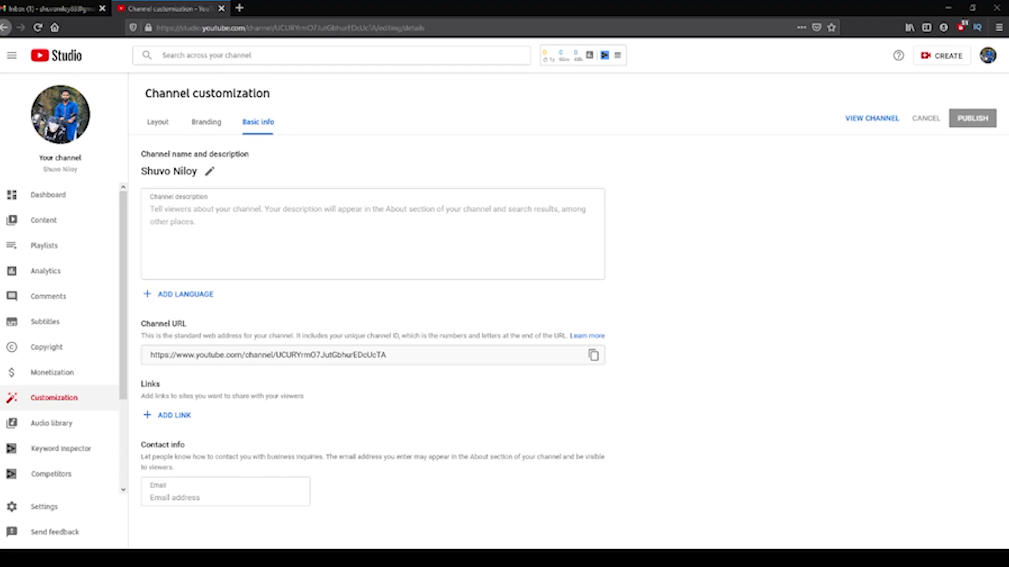
Paste the prepared welcome text into the description and delete its 'Channel Description' heading and blank line
left_click(249, 216)
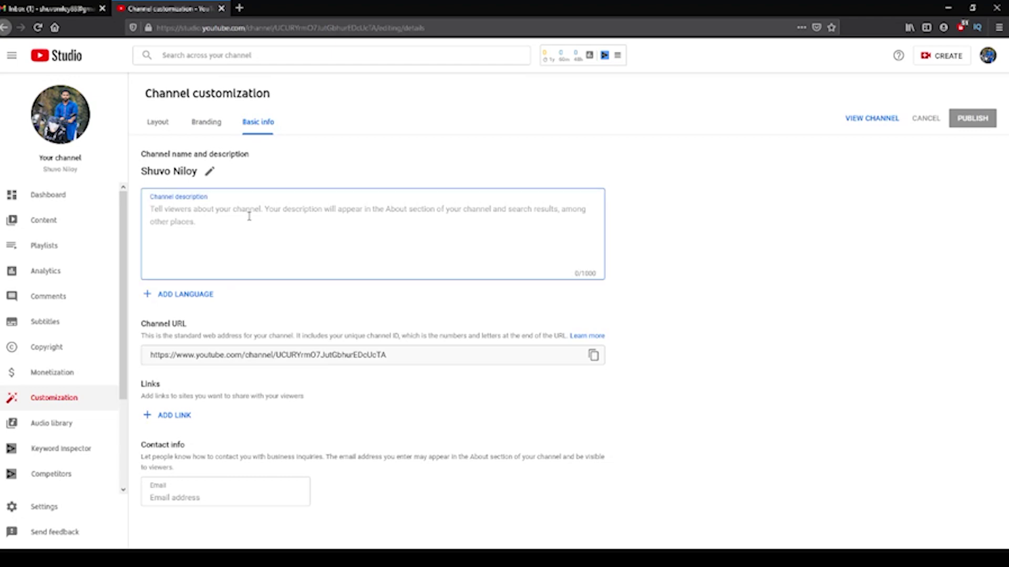
type("Channel Description  Welcome to My channel  Here you can find a lot of tips and tricks about Youtube in the Bangla Language. We will know you to learn something new about youtube updates, tips tech tutorials, tips & tricks, and gadget reviews in Bengali.  Subscribe to my channel for the latest update and stay closer Thank You.  #shuvoniloy#shuvo#niloy")
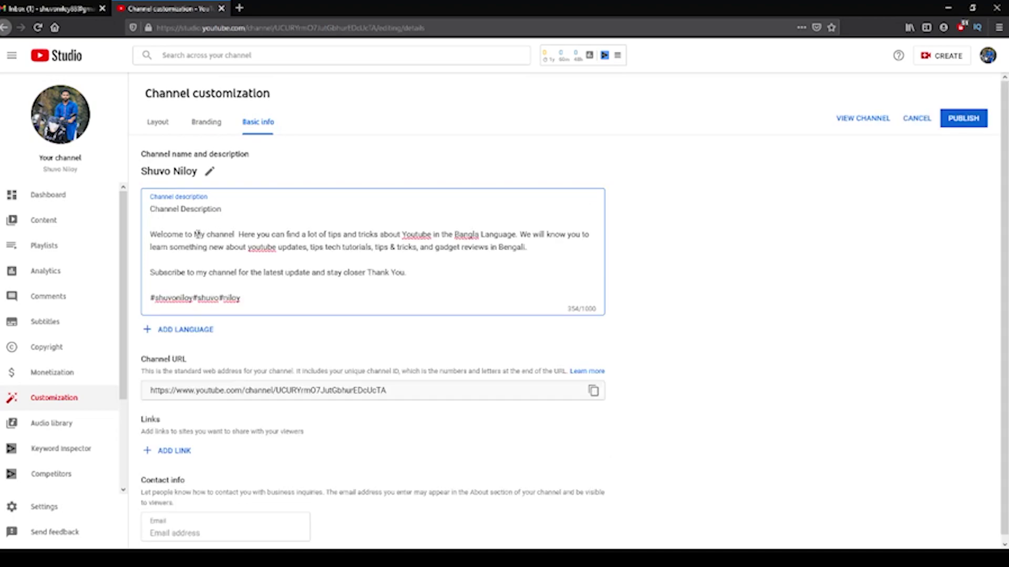
left_click_drag(235, 208, 108, 205)
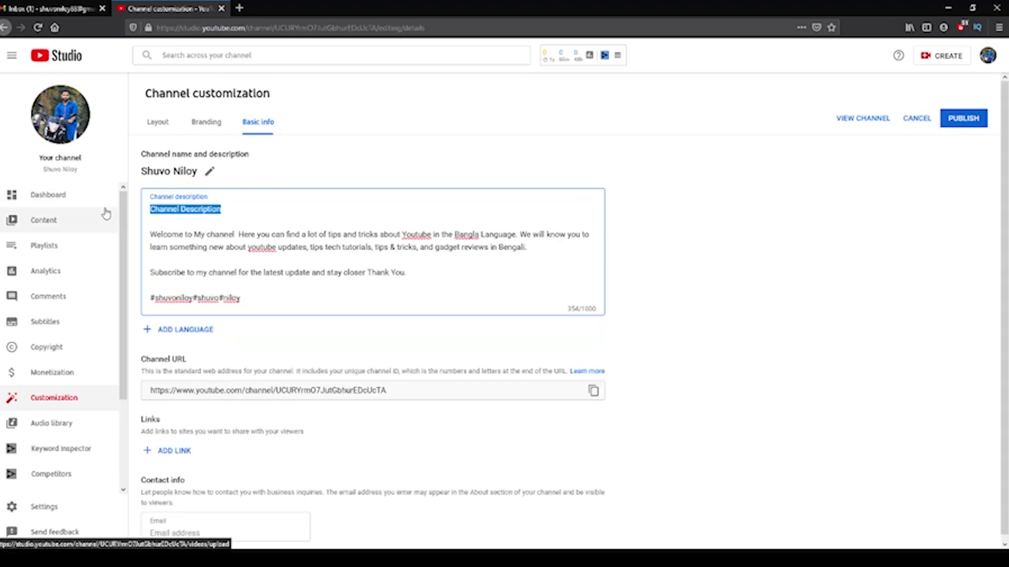
key("BackSpace")
key("BackSpace")
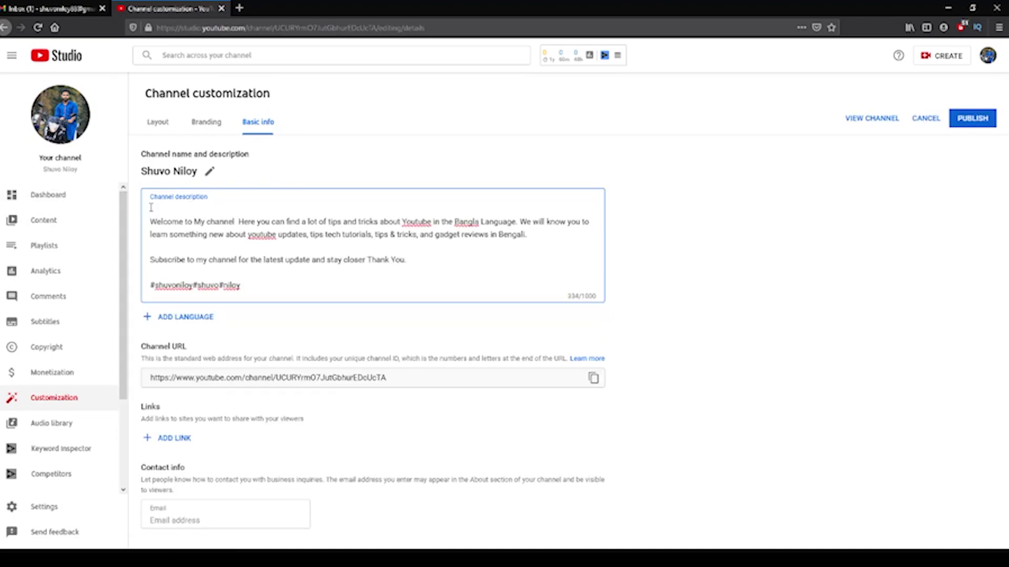
left_click(150, 222)
key("BackSpace")
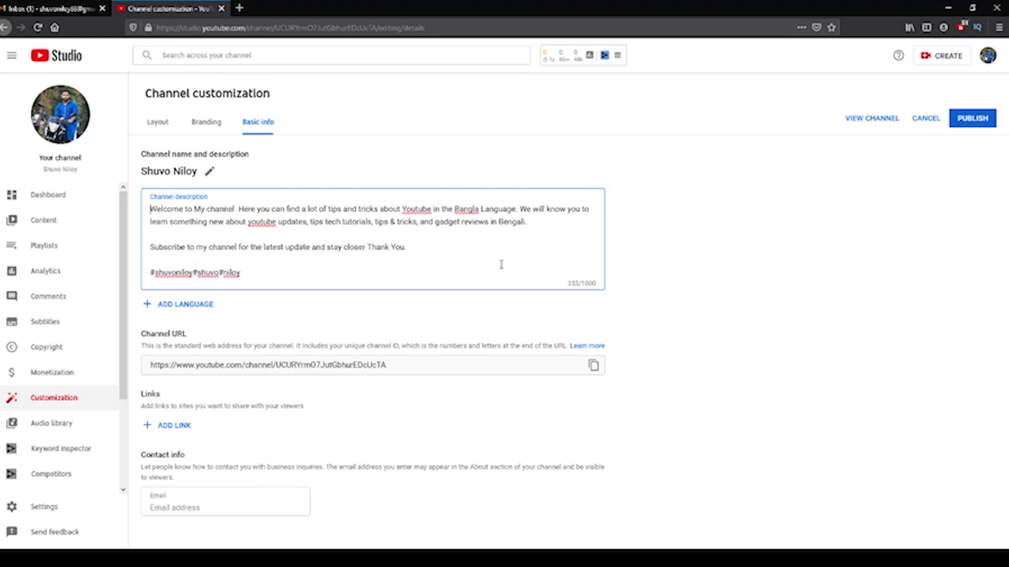
Review the pasted description by selecting its opening sentences, hashtag line and whole text
left_click_drag(151, 210, 273, 221)
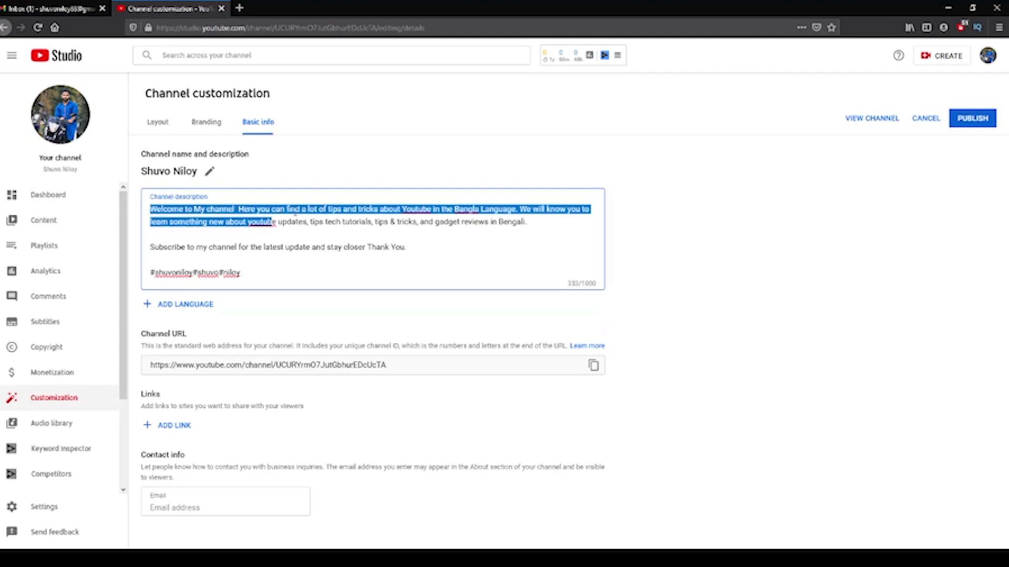
left_click(294, 209)
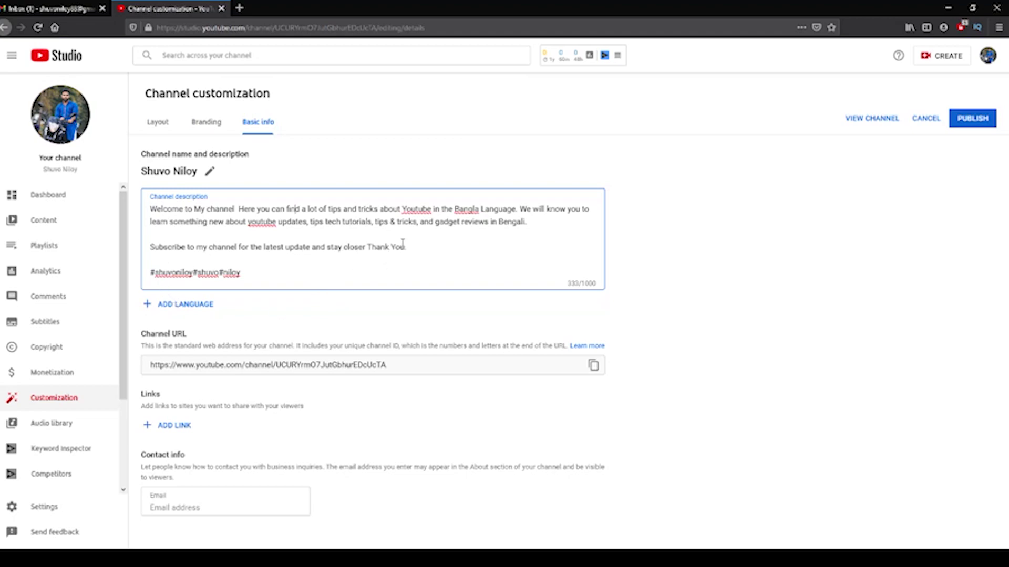
left_click_drag(415, 250, 239, 210)
left_click(439, 247)
left_click_drag(151, 274, 261, 276)
left_click(262, 276)
key("ctrl+a")
left_click(294, 264)
Open channel translation and its language list, then cancel without adding a language
left_click(177, 311)
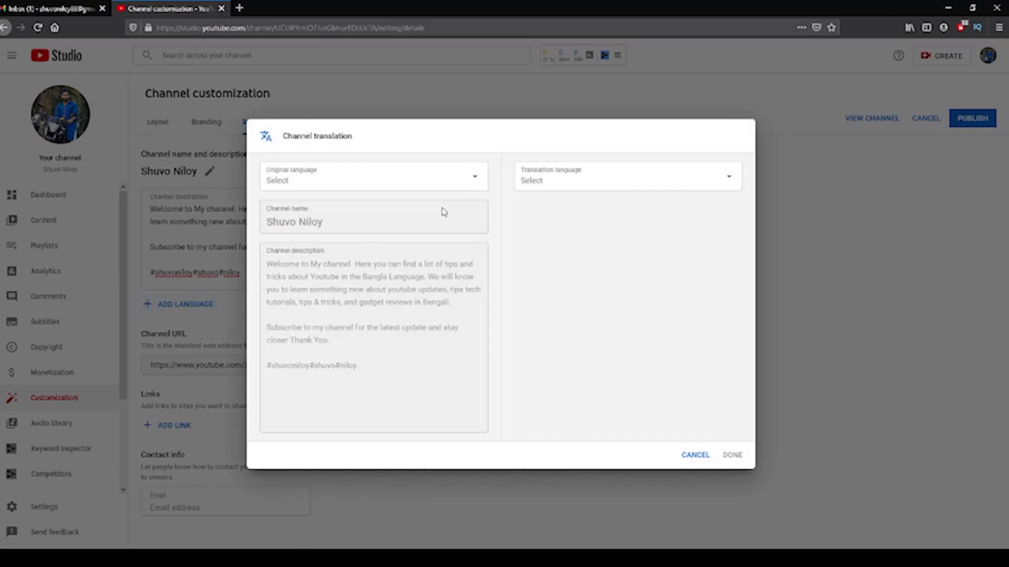
left_click(552, 181)
left_click(481, 148)
left_click(705, 455)
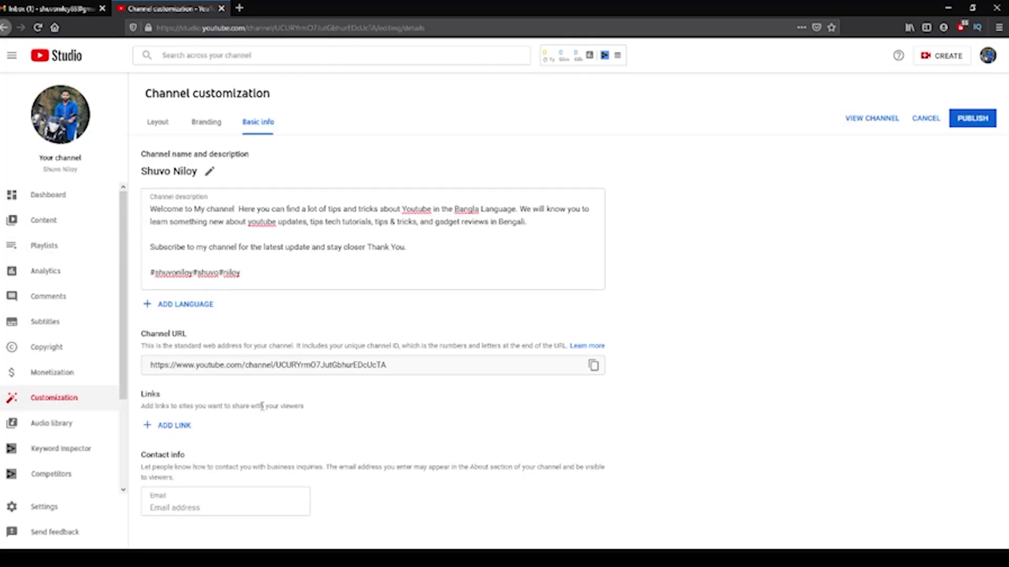
Add a new blank link row under Links
left_click_drag(323, 409, 161, 397)
left_click(161, 397)
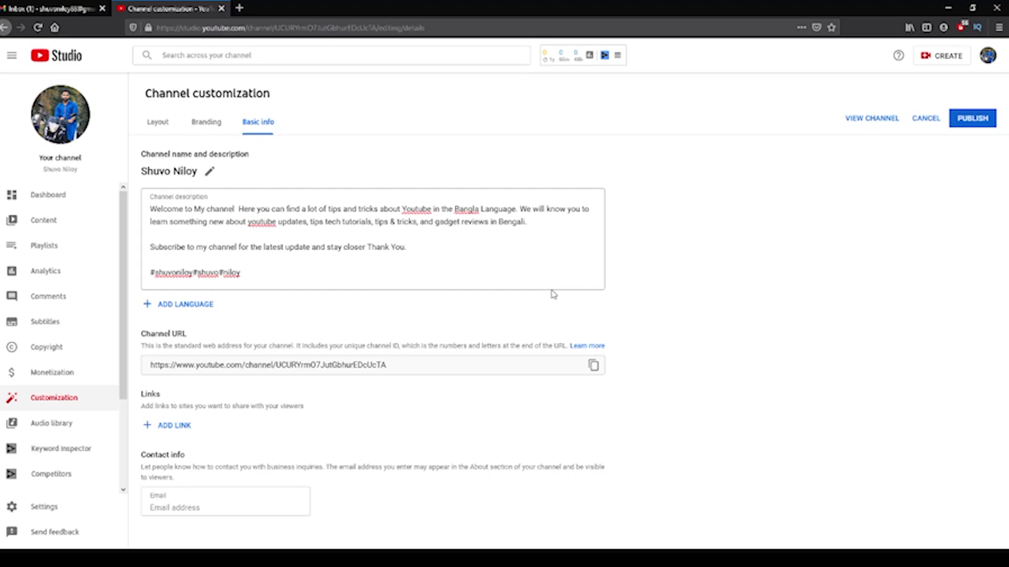
left_click(153, 430)
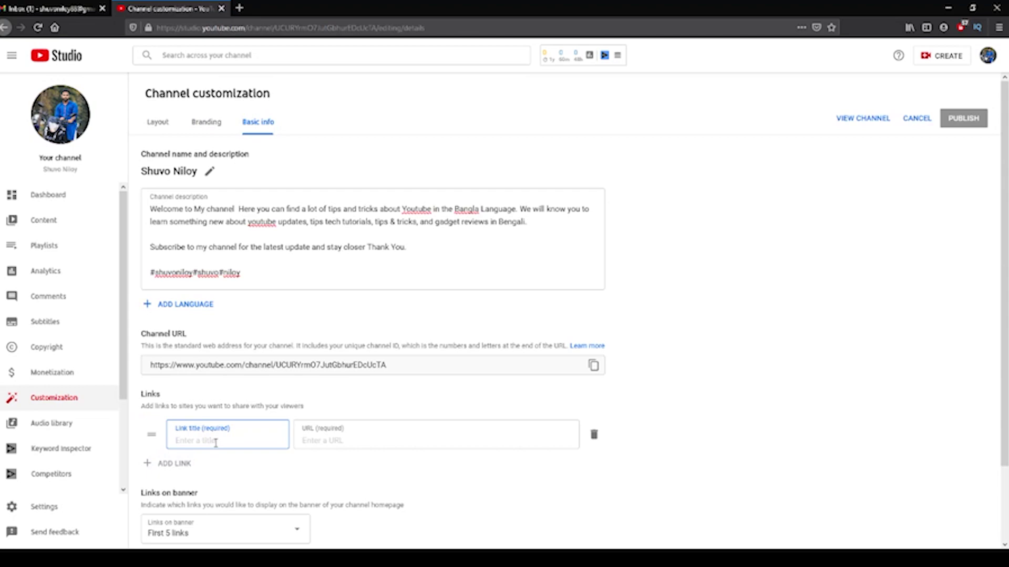
Title the new link 'Facebook' and paste the channel's Facebook page URL into it
type("Facebook")
left_click(331, 444)
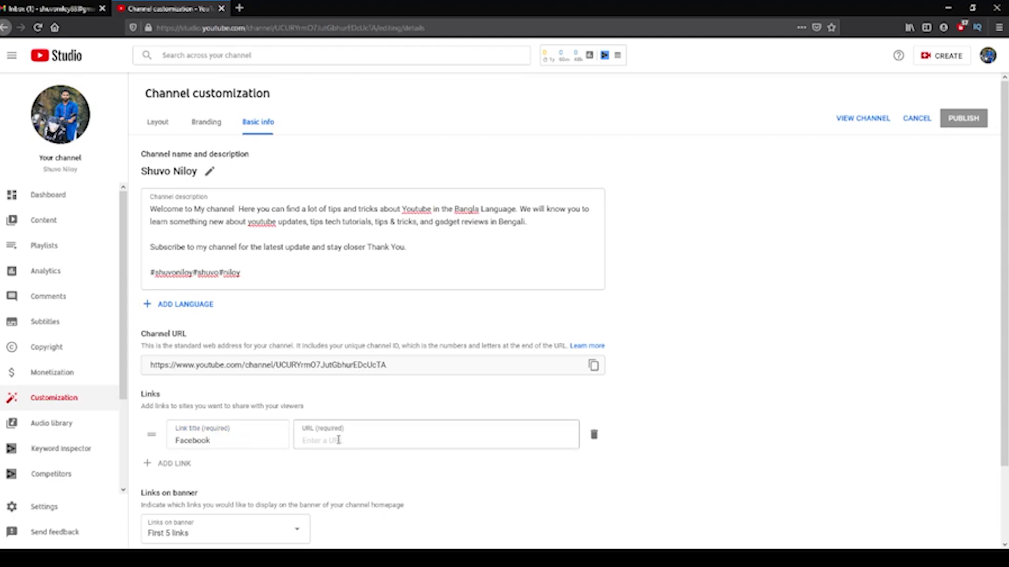
left_click(338, 440)
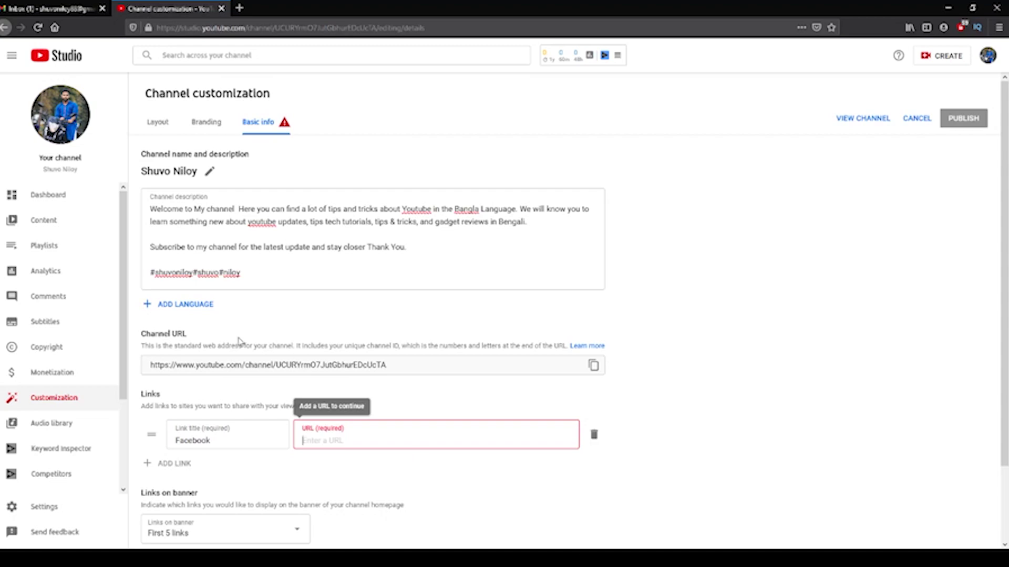
left_click(330, 441)
key("ctrl+v")
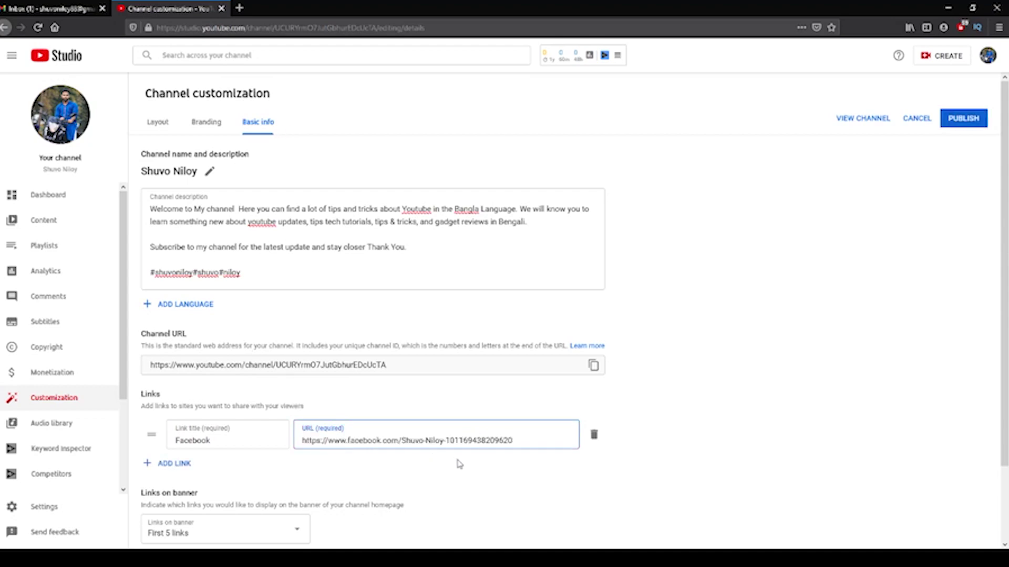
left_click(699, 464)
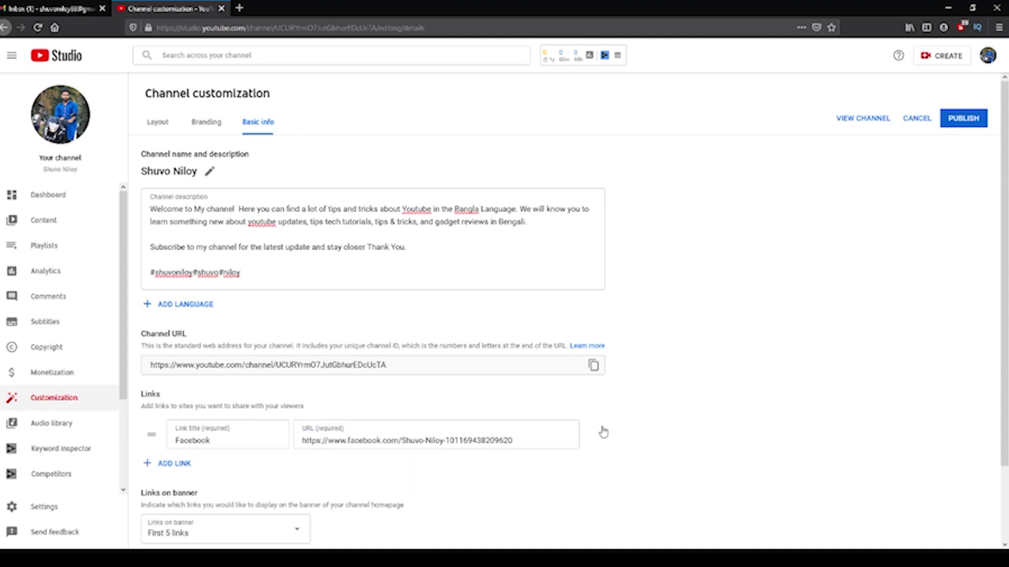
scroll(756, 331, "down", 2)
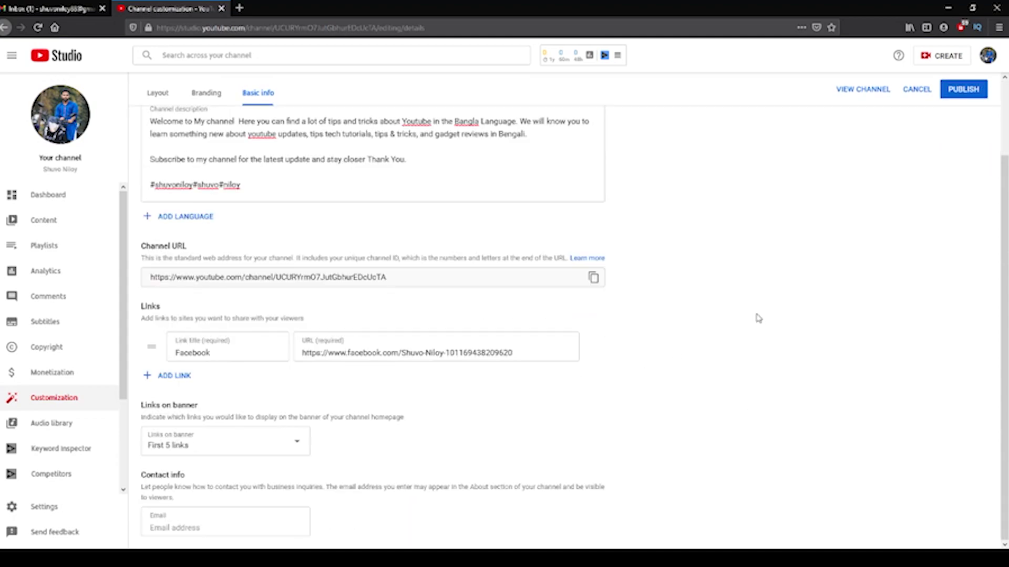
Publish the basic info, then add and delete an empty second link row, keeping only Facebook
left_click(963, 90)
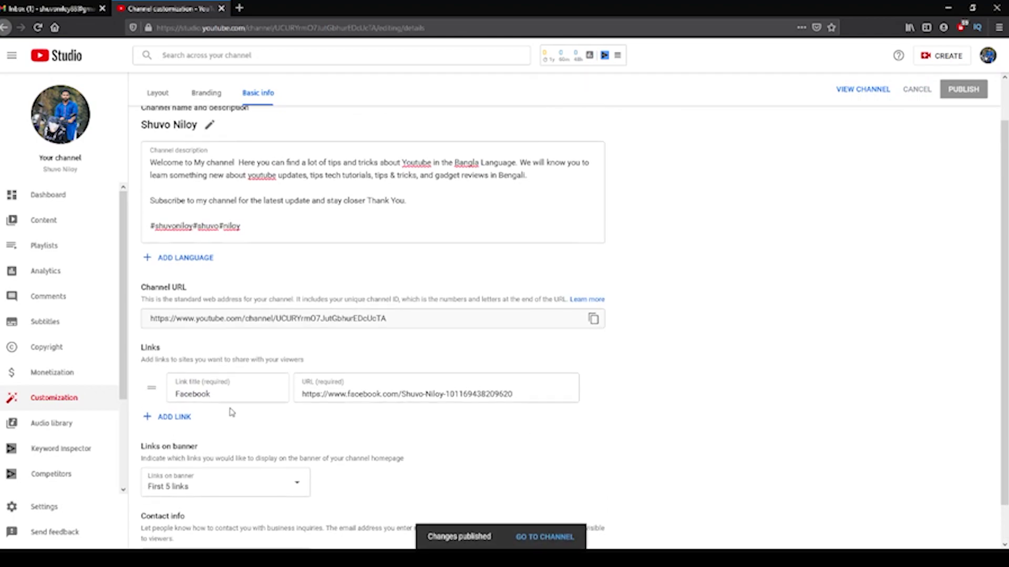
left_click(173, 419)
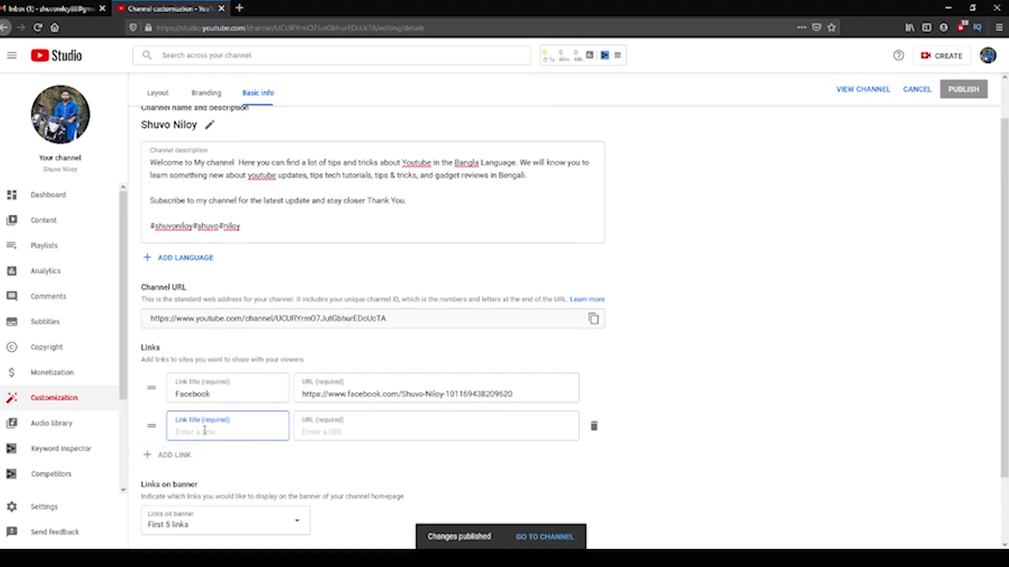
left_click(594, 426)
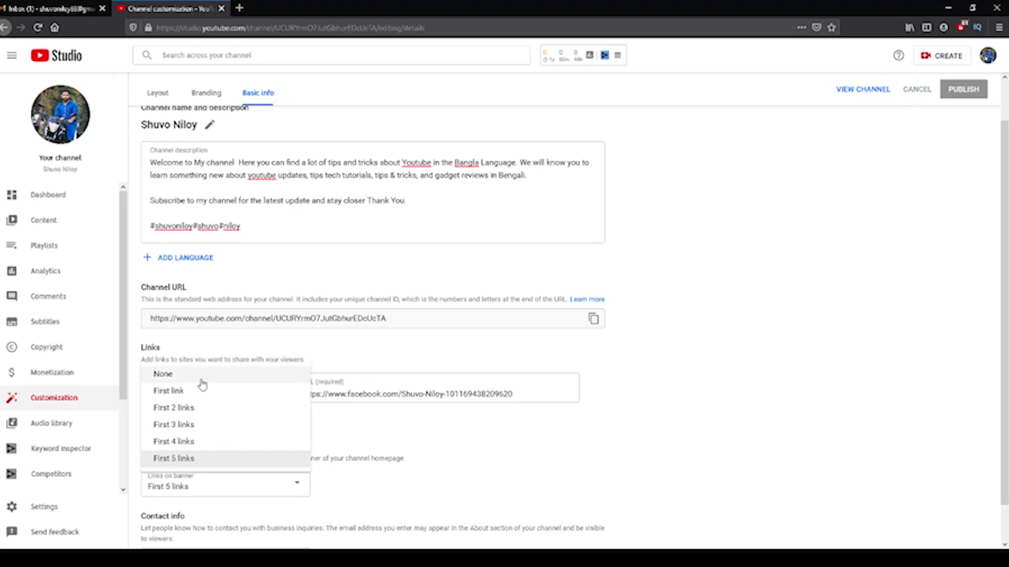
left_click(378, 495)
scroll(378, 507, "down", 1)
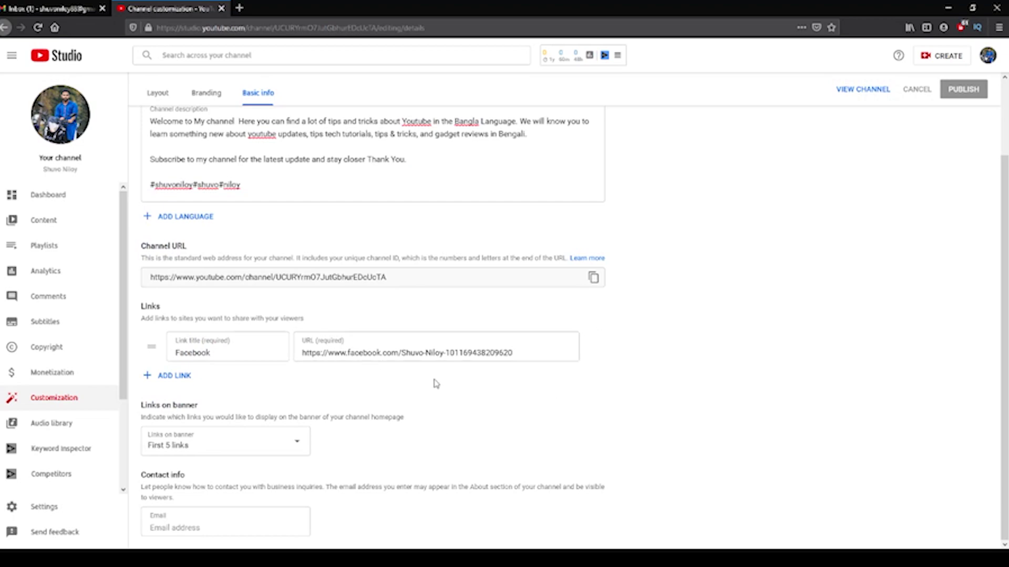
left_click(184, 529)
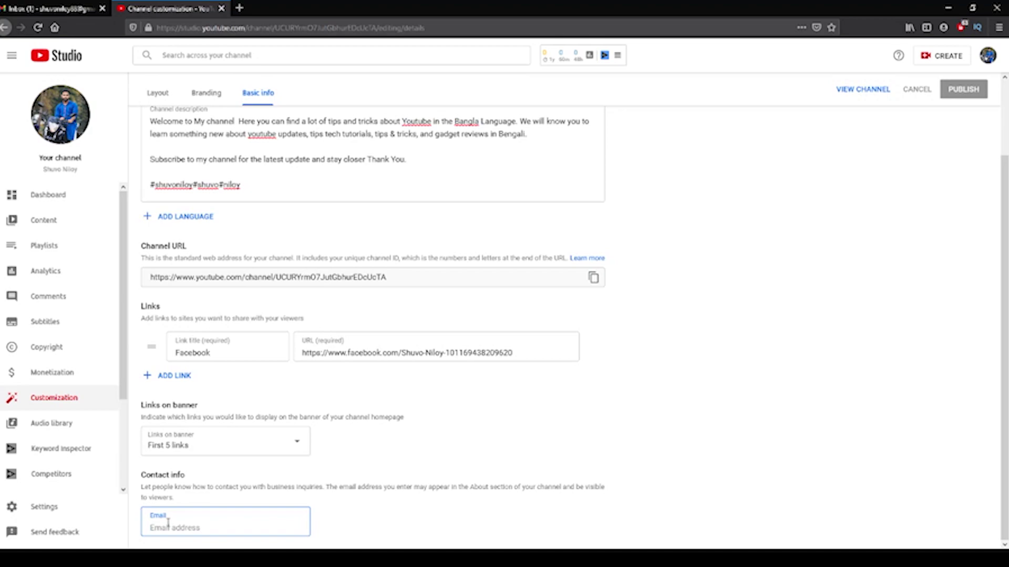
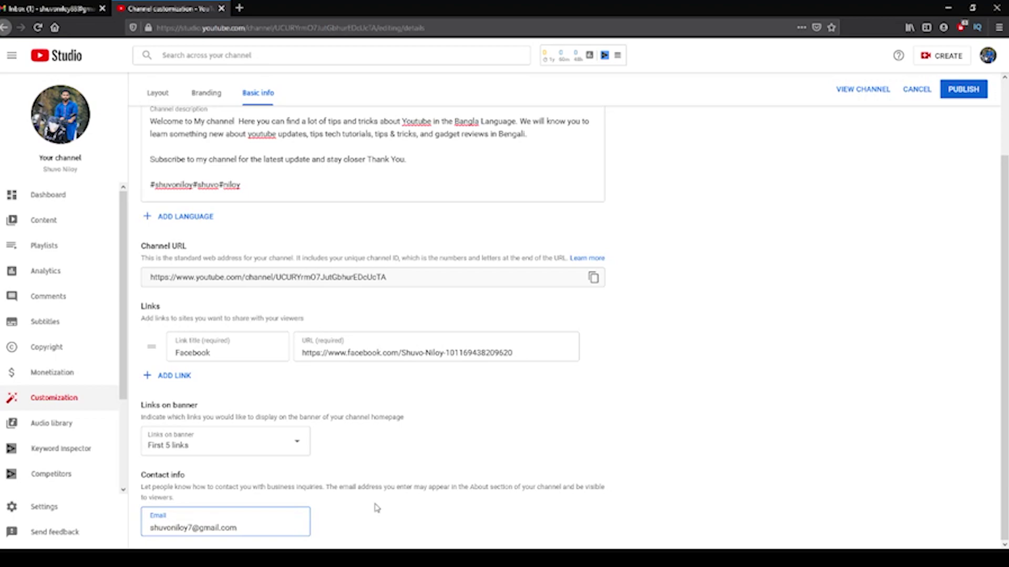
Enter the channel's contact email address in the Email field, fixing a mistyped letter
left_click(377, 508)
Publish the updated basic info and check the page for the 'Changes published' notice
scroll(541, 412, "up", 2)
scroll(466, 495, "down", 2)
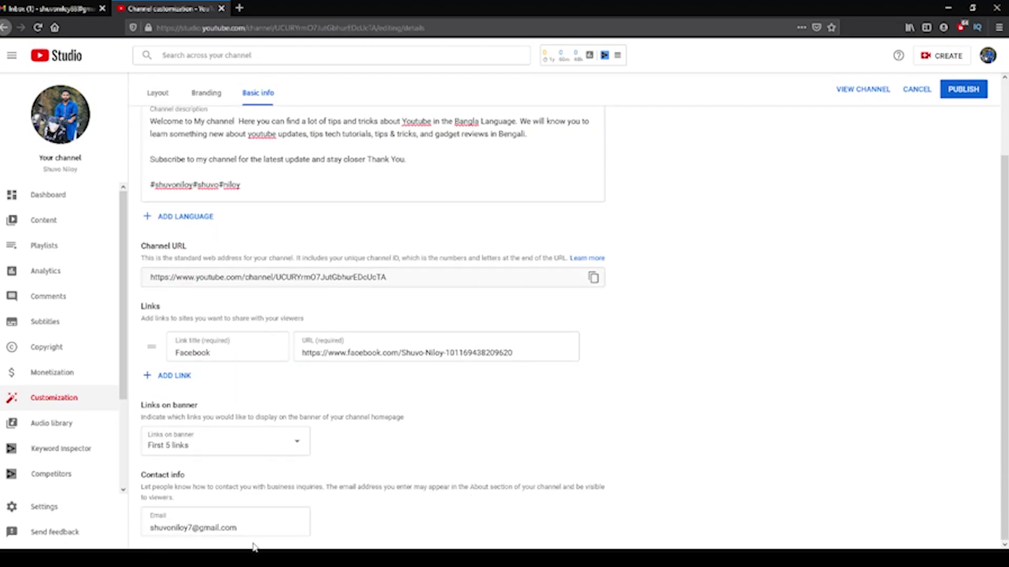
scroll(615, 401, "up", 2)
scroll(635, 396, "down", 1)
scroll(439, 470, "down", 1)
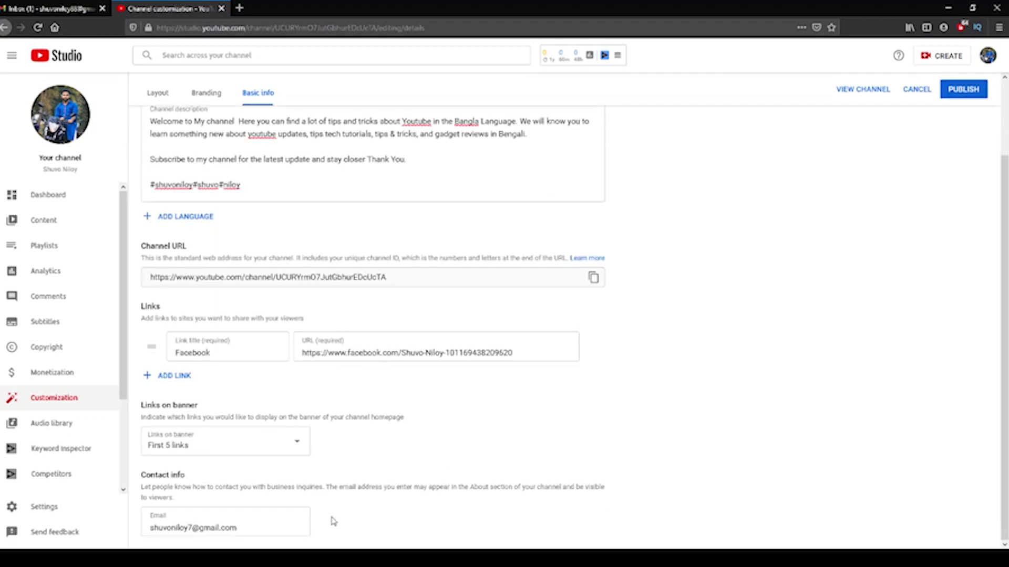
left_click(963, 90)
scroll(526, 418, "up", 2)
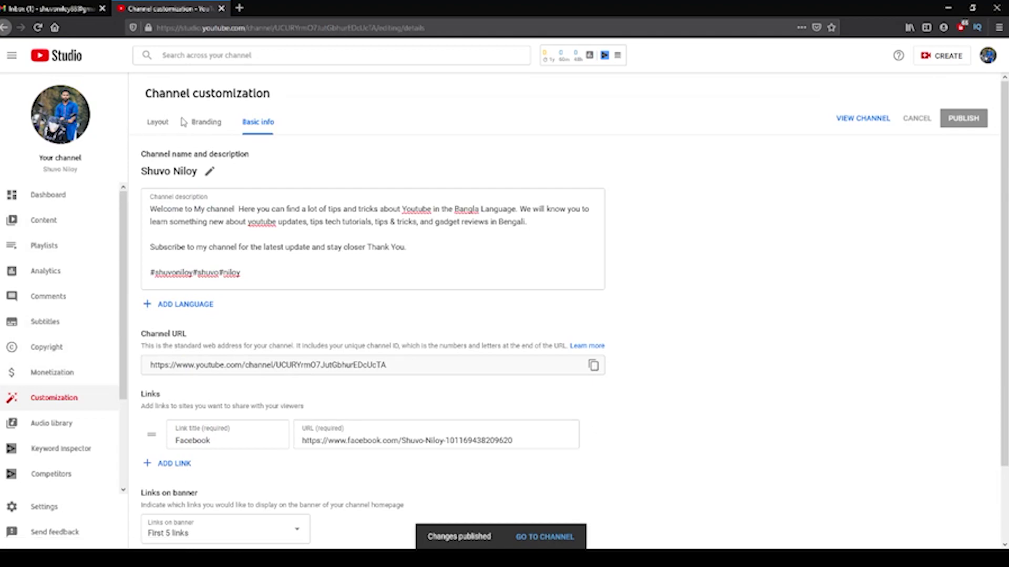
scroll(66, 391, "down", 1)
Scroll the sidebar back up and return to the channel Dashboard
scroll(66, 390, "up", 1)
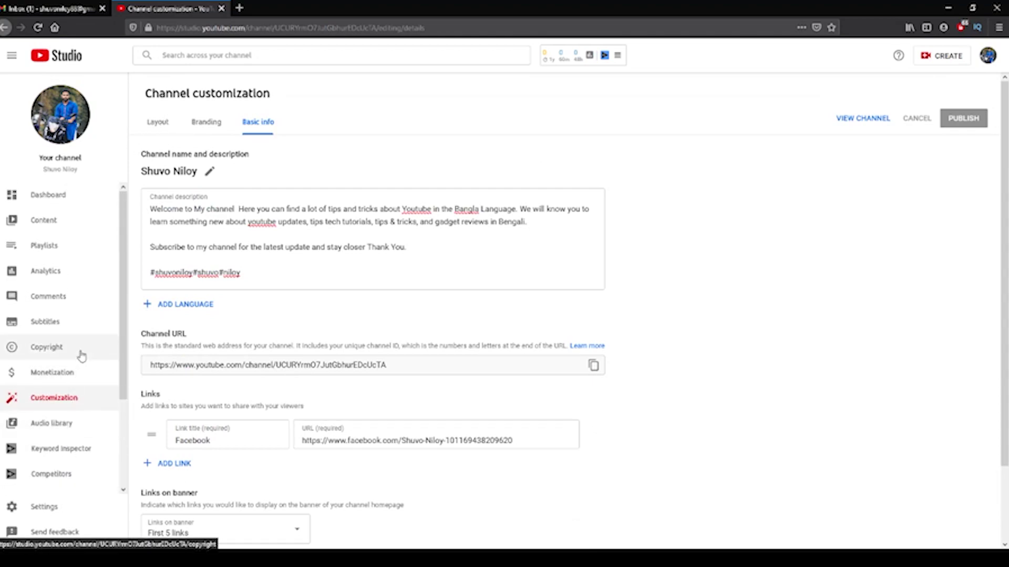
scroll(53, 409, "down", 3)
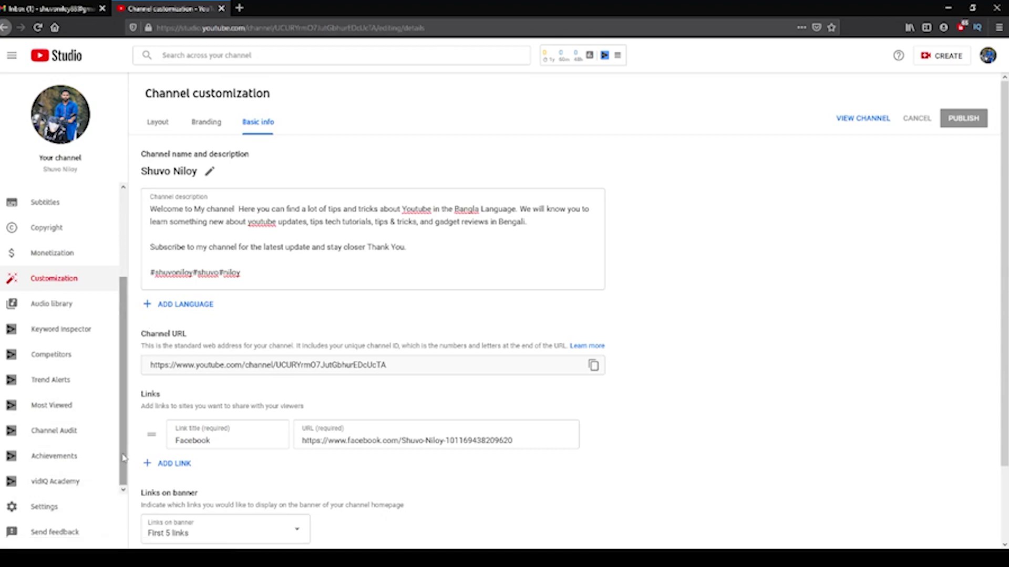
scroll(122, 420, "up", 1)
mouse_move(122, 420)
left_mouse_down()
mouse_move(130, 314)
mouse_move(122, 434)
left_mouse_up()
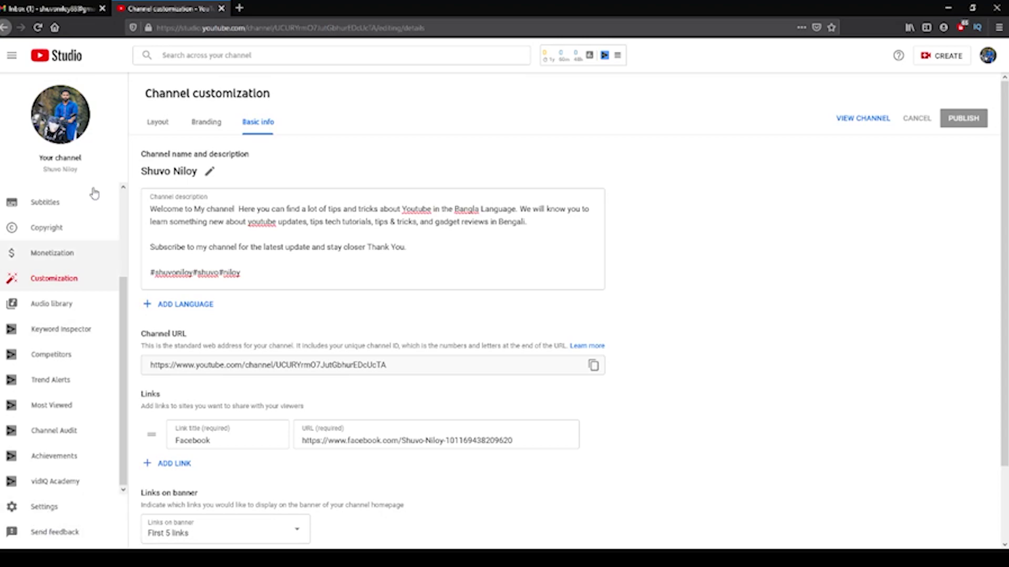
scroll(45, 390, "up", 3)
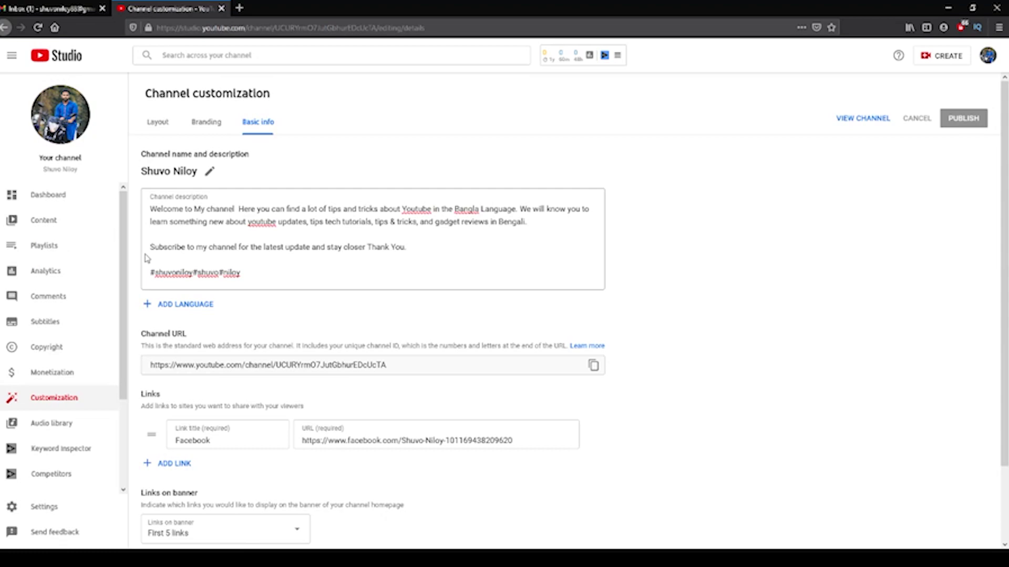
left_click(80, 198)
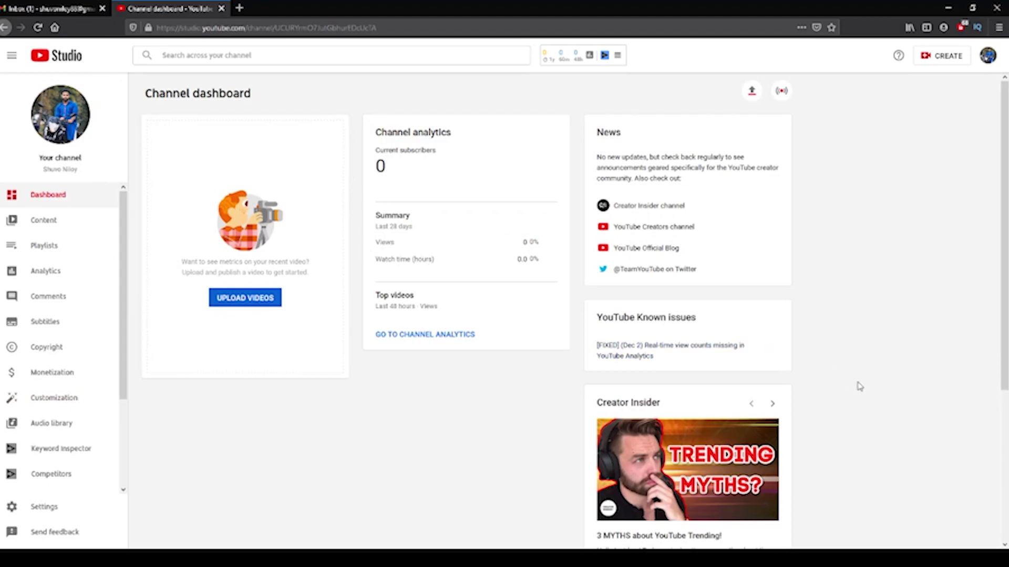
Browse the Content, Playlists, Analytics, Comments, Subtitles and Copyright pages, ending on Monetization
left_click(61, 223)
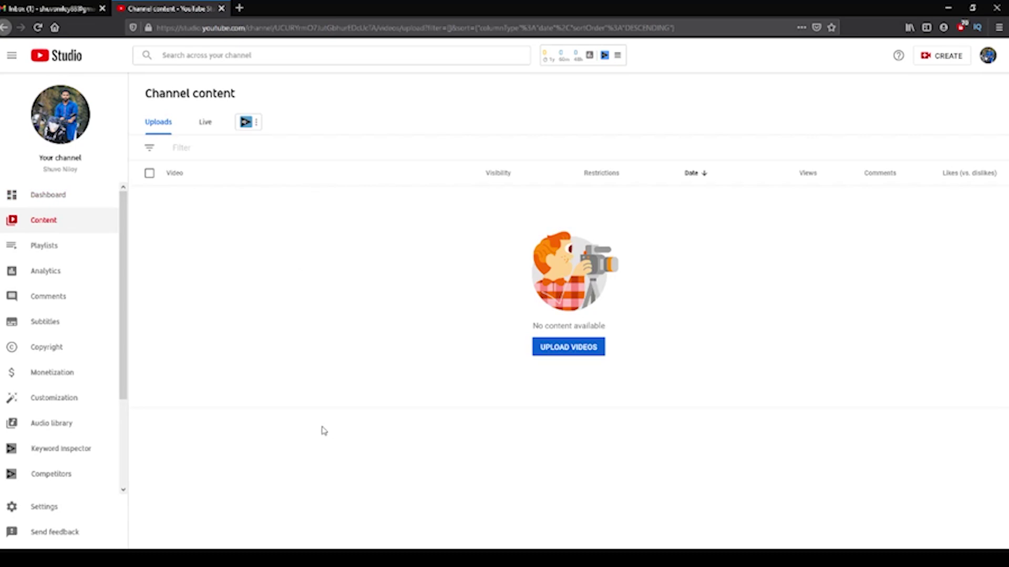
left_click(44, 245)
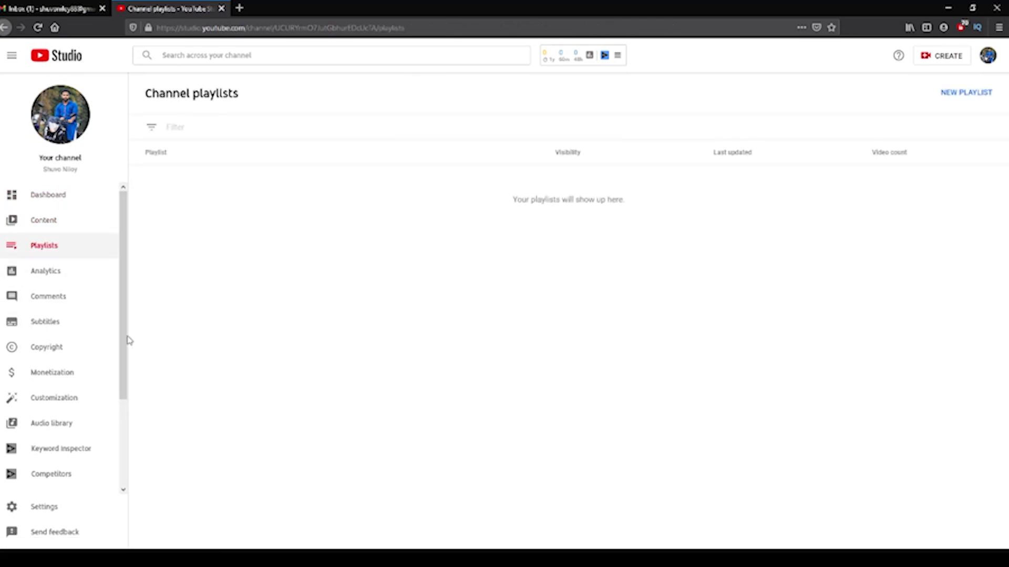
left_click(45, 270)
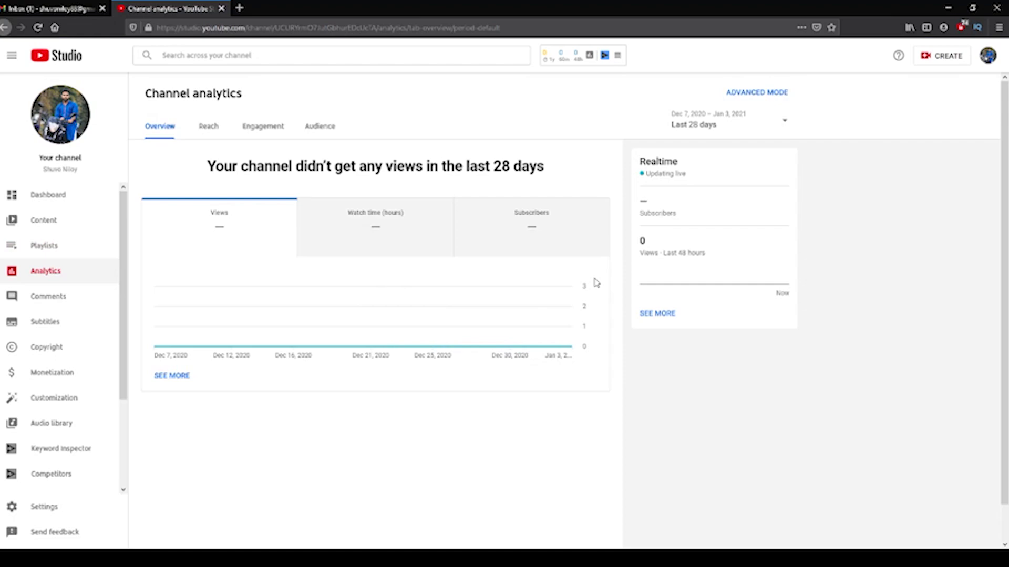
left_click(87, 296)
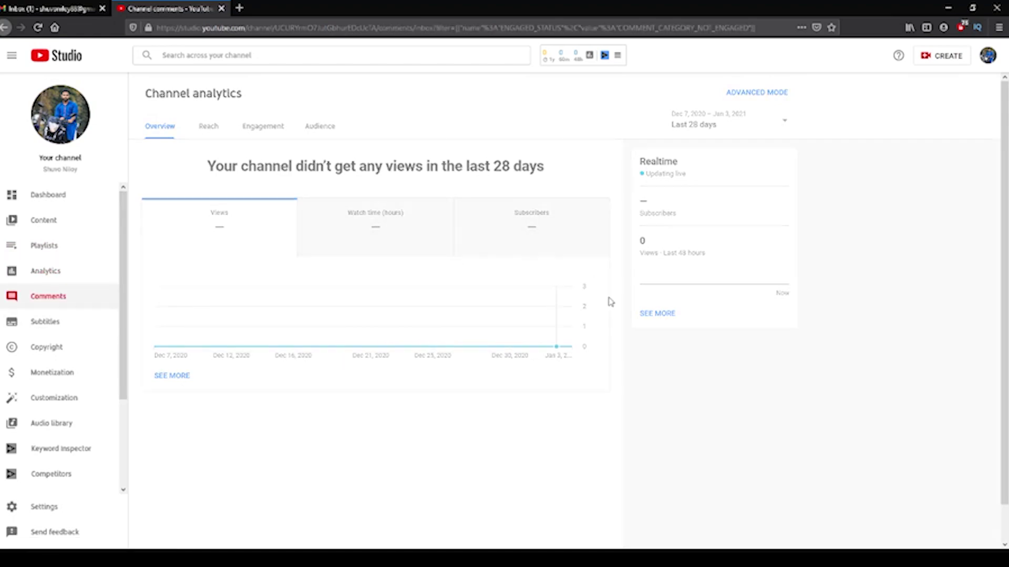
left_click(23, 330)
left_click(90, 347)
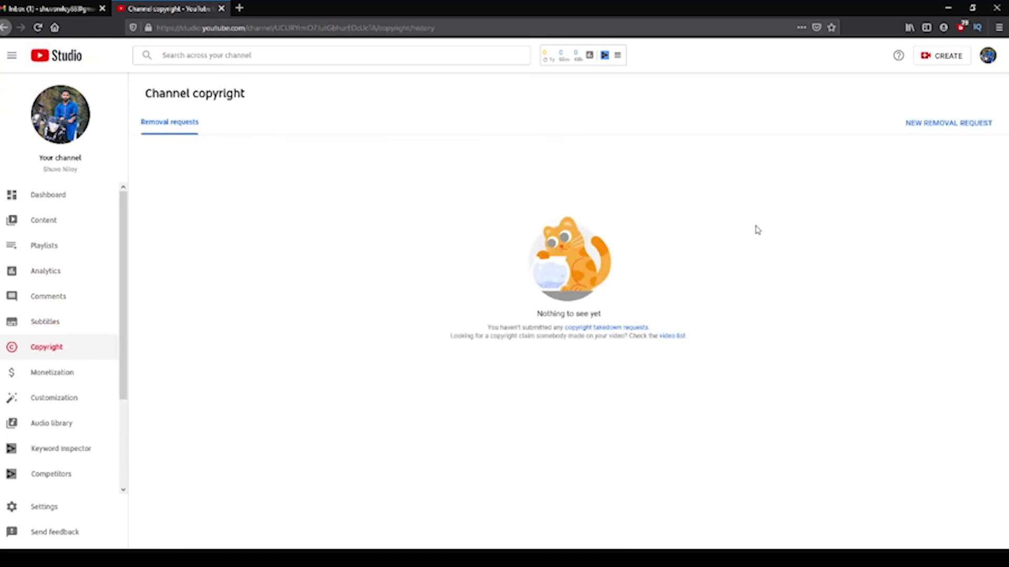
left_click(52, 372)
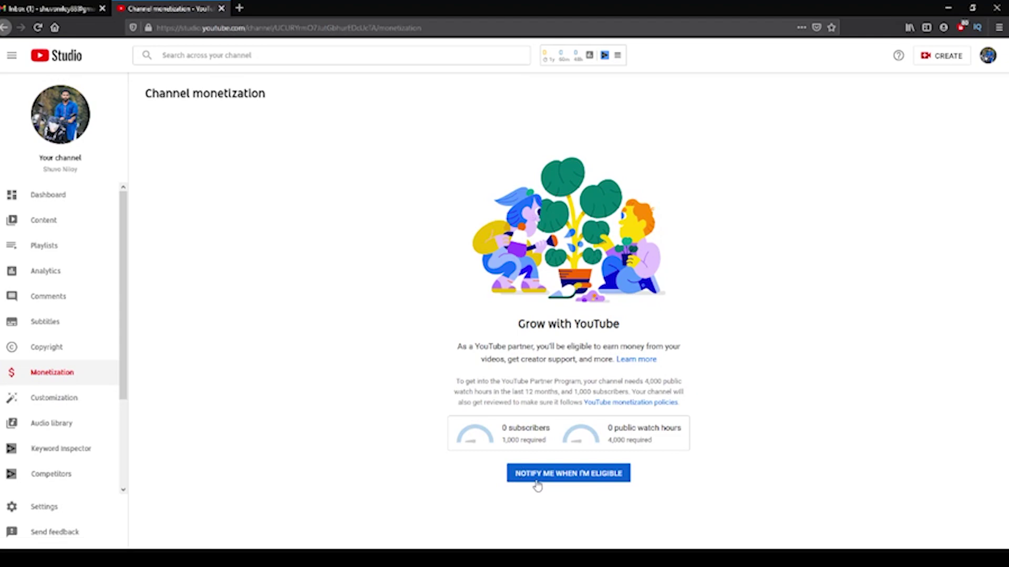
Request an email notification for monetization eligibility on the Channel monetization page
left_click(590, 479)
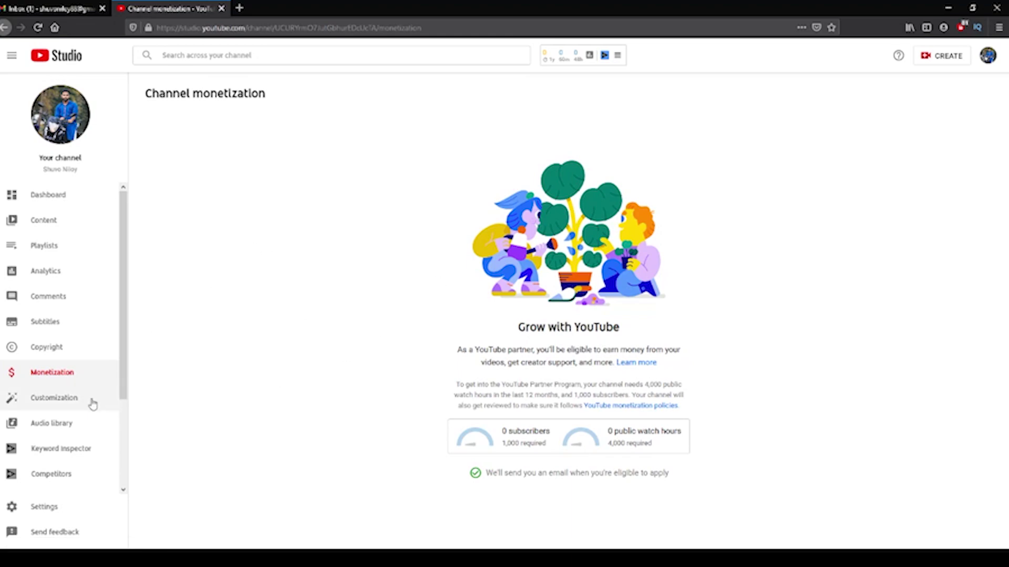
scroll(89, 404, "down", 3)
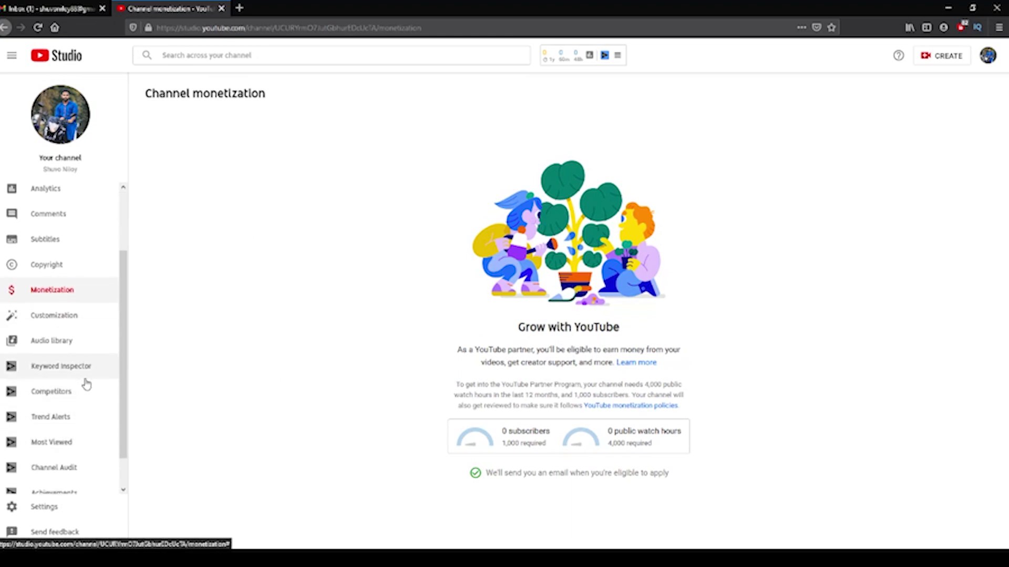
scroll(87, 384, "down", 2)
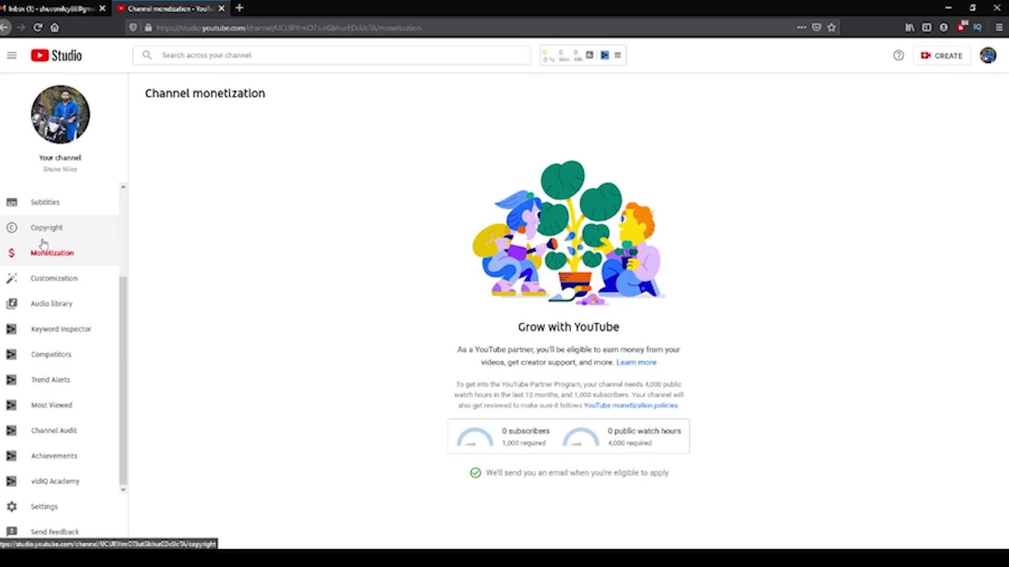
scroll(40, 243, "up", 3)
Open the Dashboard, check the vidIQ extension and empty Content page, then return to Dashboard
left_click(57, 206)
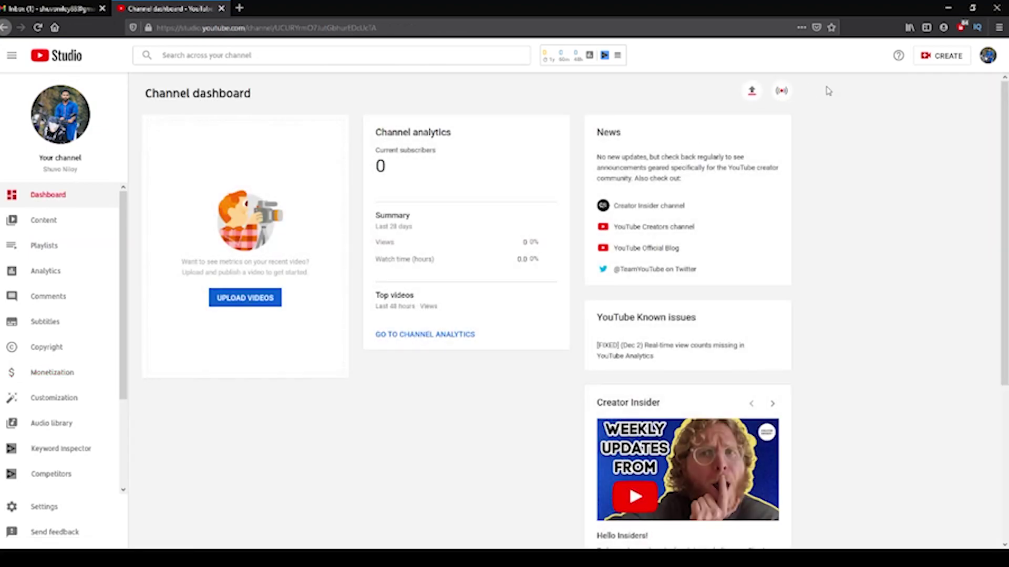
left_click(978, 28)
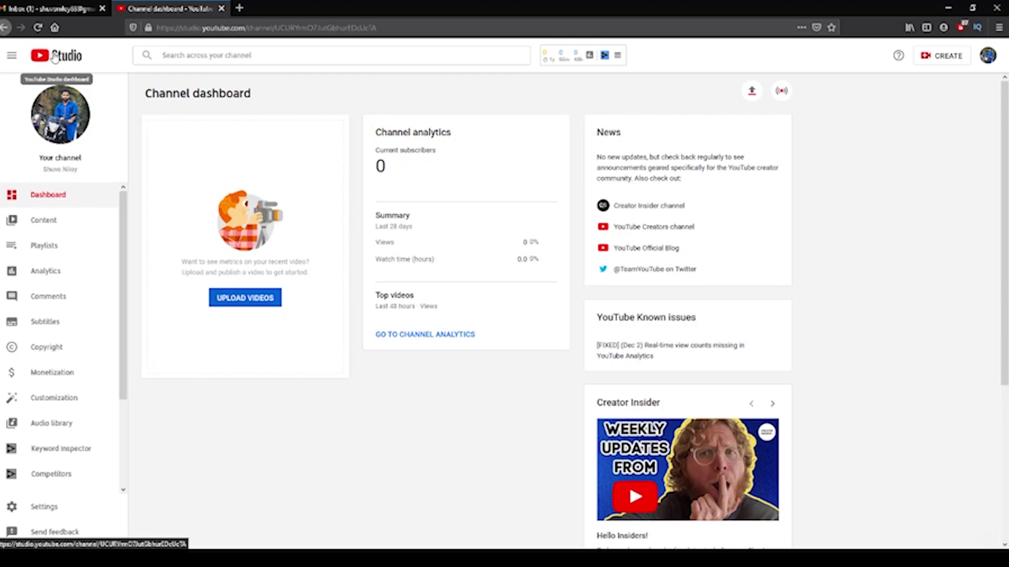
left_click(30, 219)
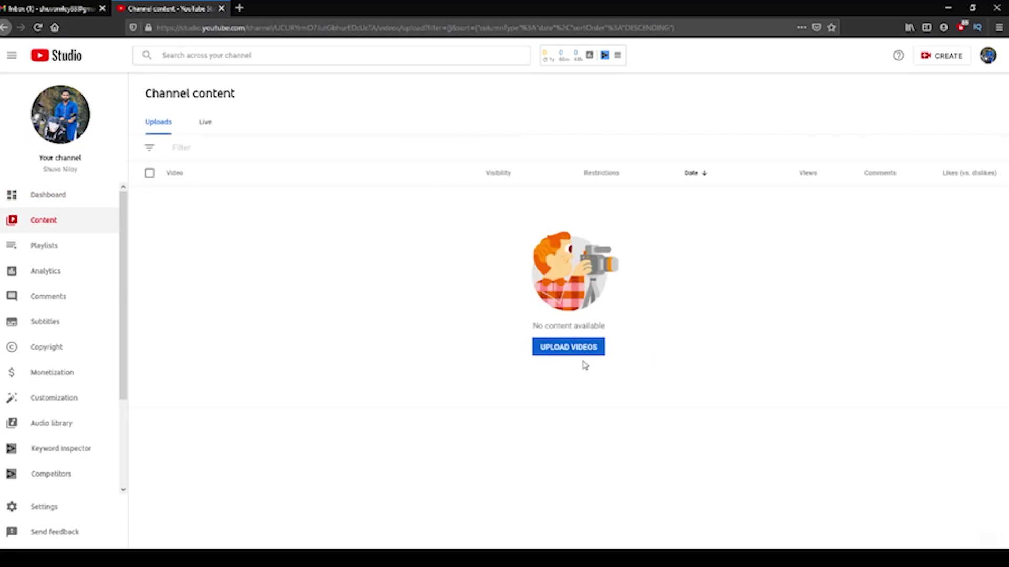
left_click(47, 195)
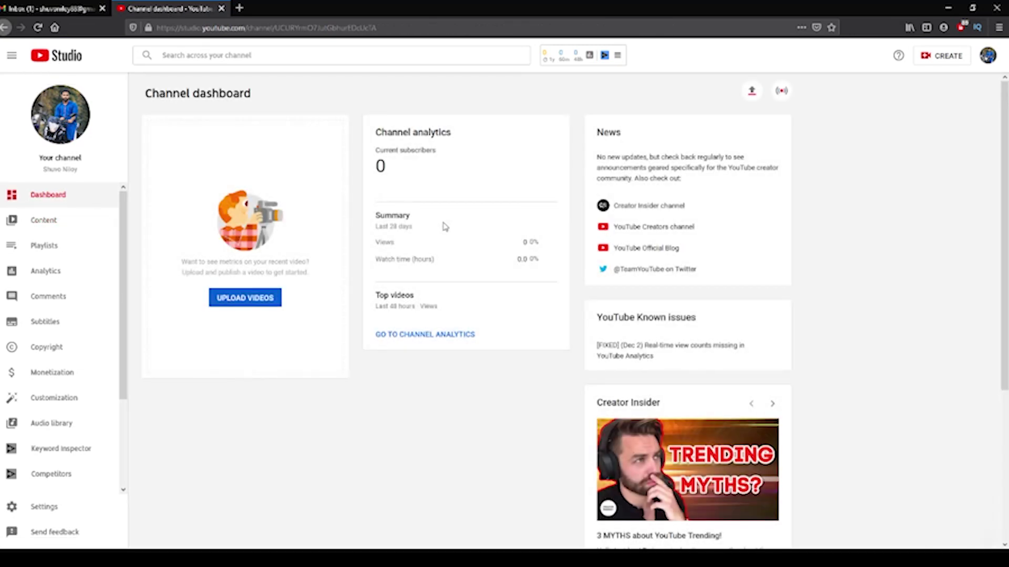